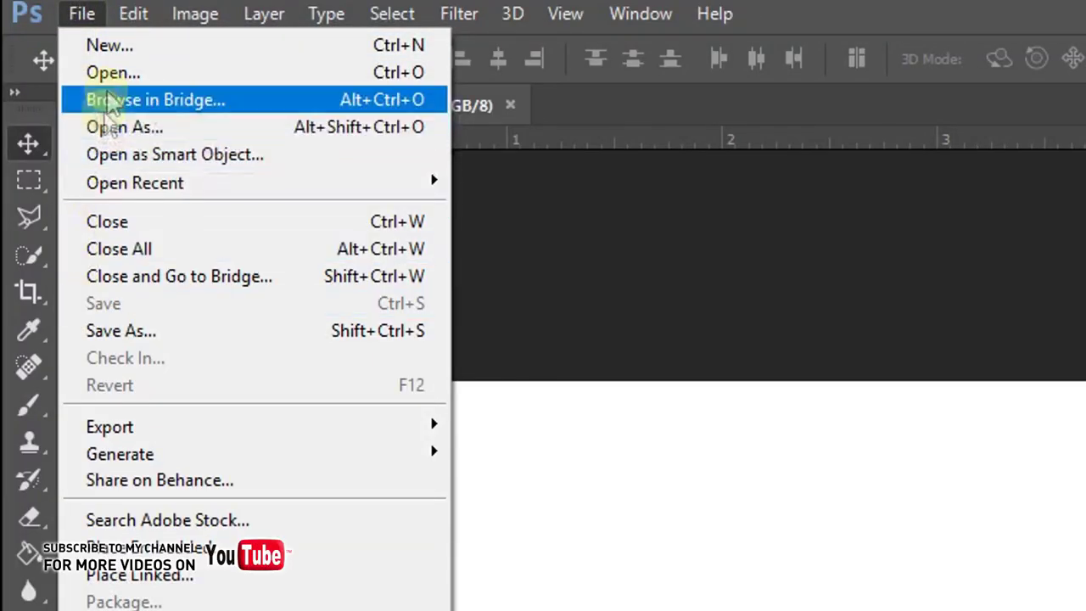
Create a blank print document 21.59 × 10 cm at 300 pixels/inch
{"action": "left_click", "coordinate": [110, 45]}
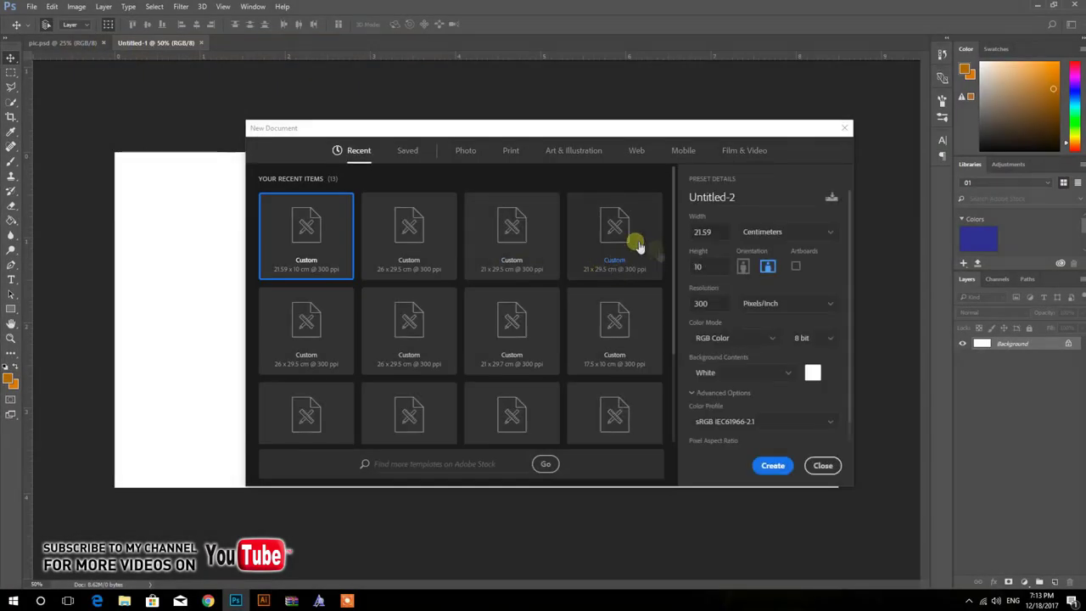
{"action": "left_click", "coordinate": [510, 151]}
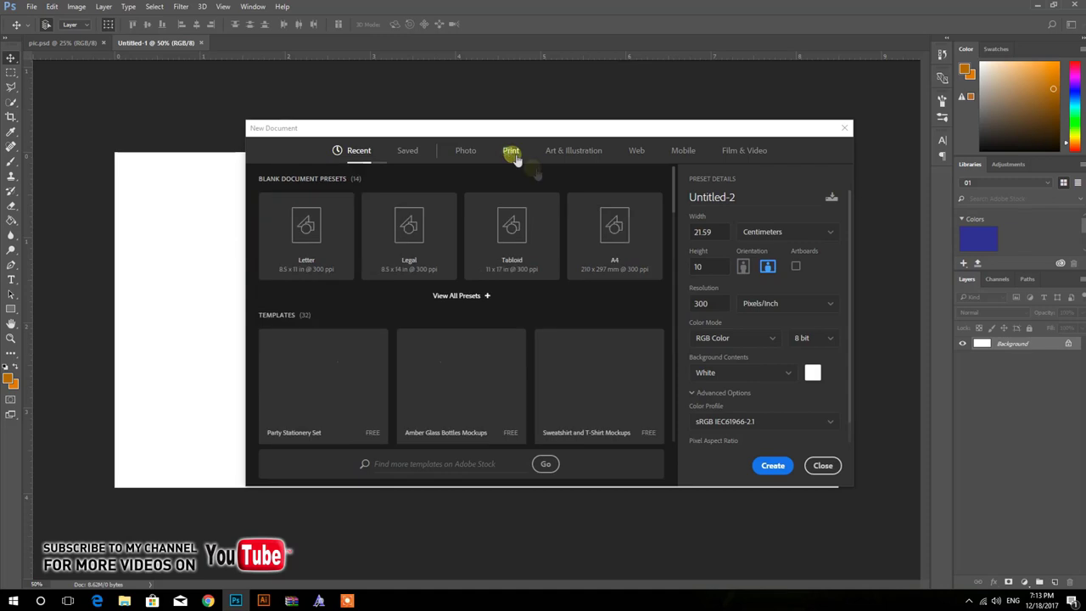
{"action": "left_click", "coordinate": [778, 237]}
{"action": "left_click", "coordinate": [764, 290]}
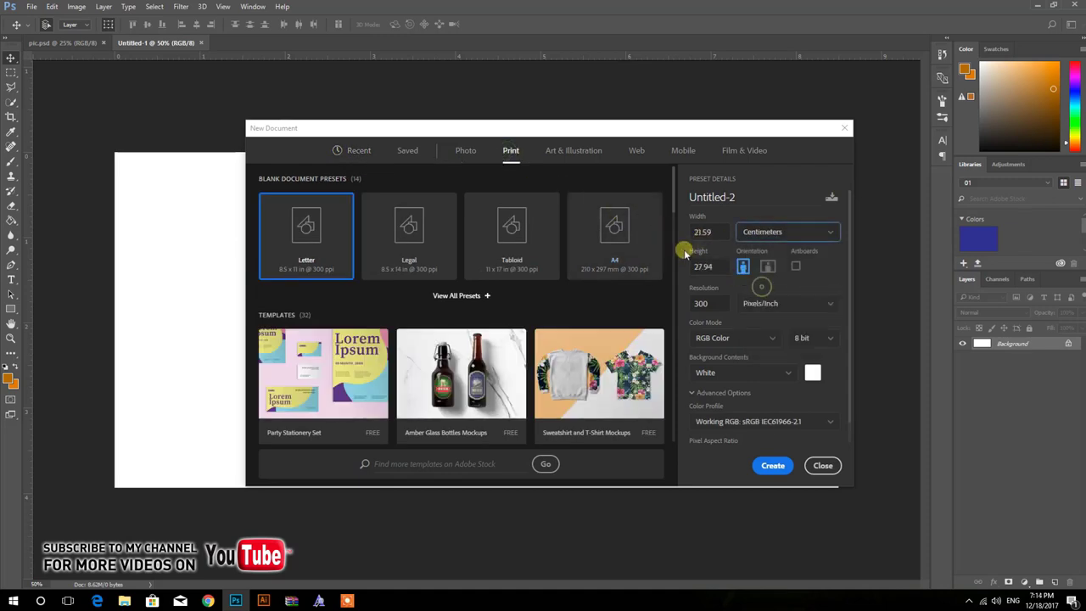
{"action": "left_click", "coordinate": [715, 235]}
{"action": "left_click", "coordinate": [704, 266]}
{"action": "type", "text": "10"}
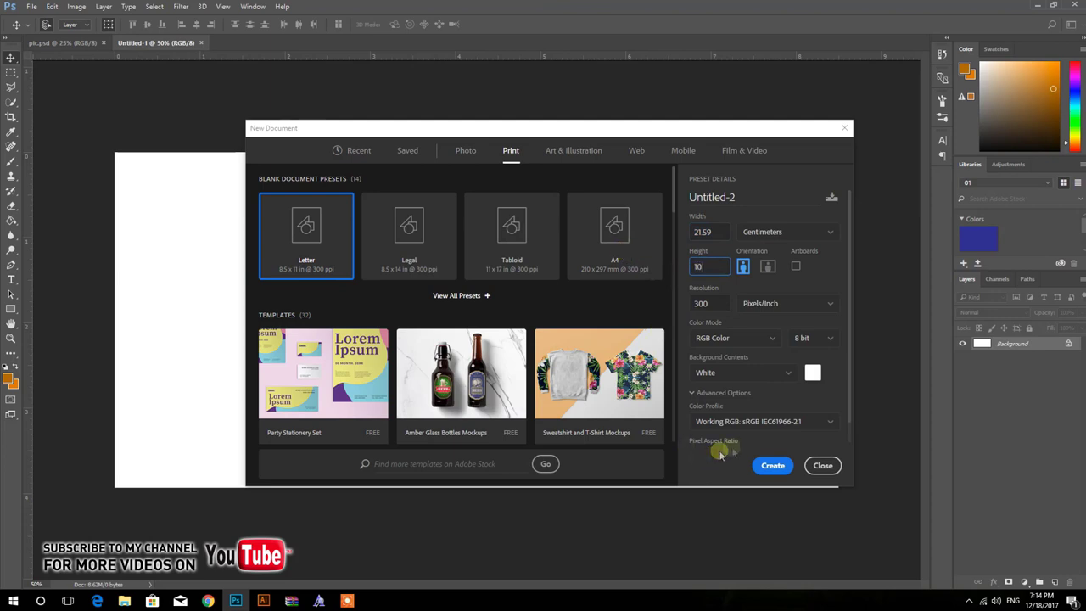
{"action": "left_click", "coordinate": [772, 465]}
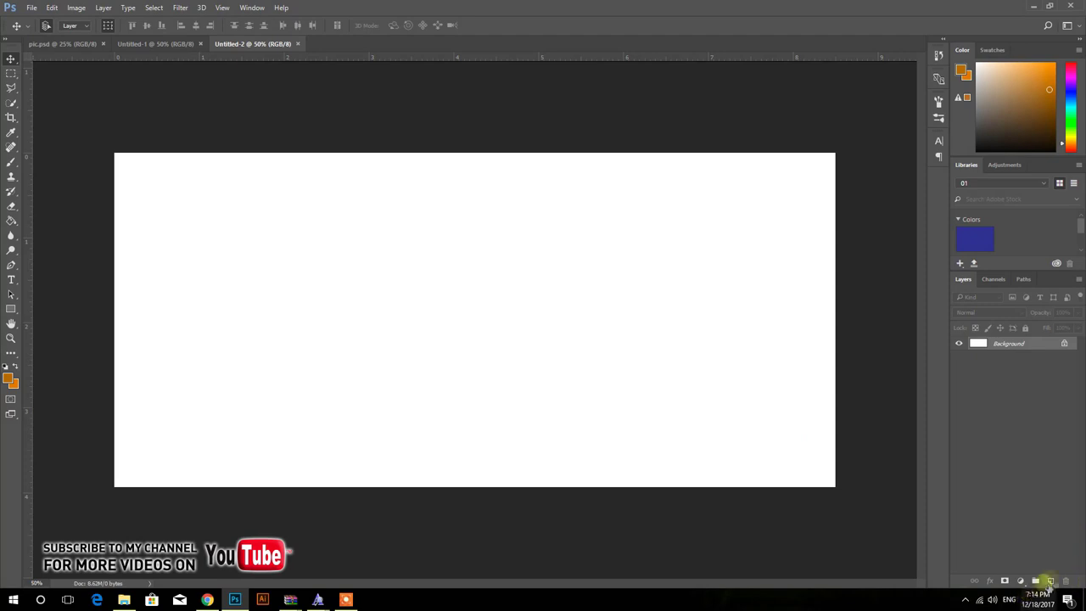
Fill a new layer with orange cd7400 using the Paint Bucket
{"action": "left_click", "coordinate": [1050, 580]}
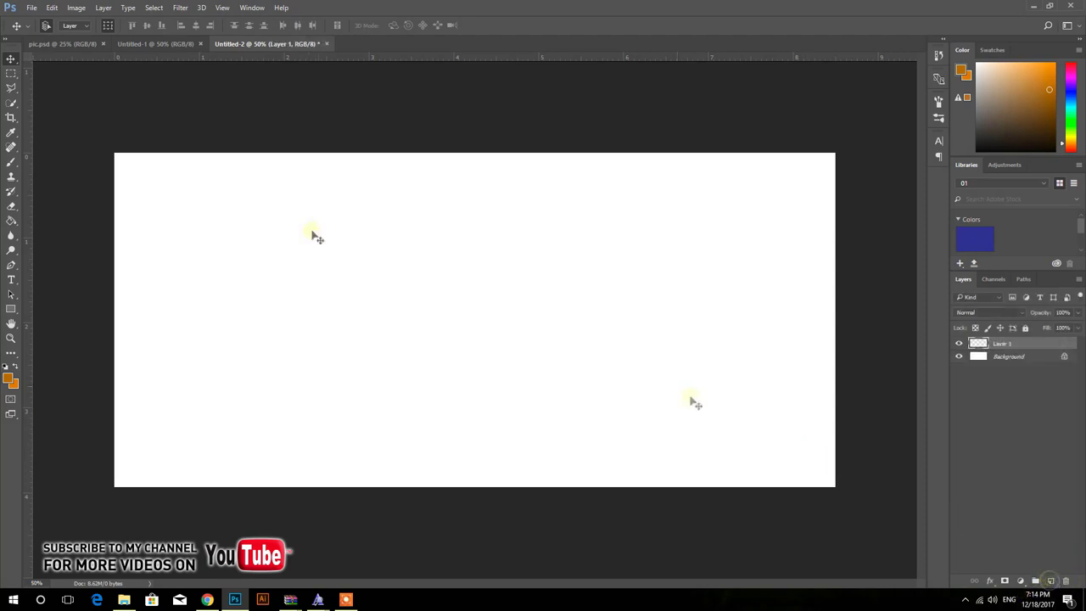
{"action": "left_click", "coordinate": [11, 221]}
{"action": "left_click", "coordinate": [8, 379]}
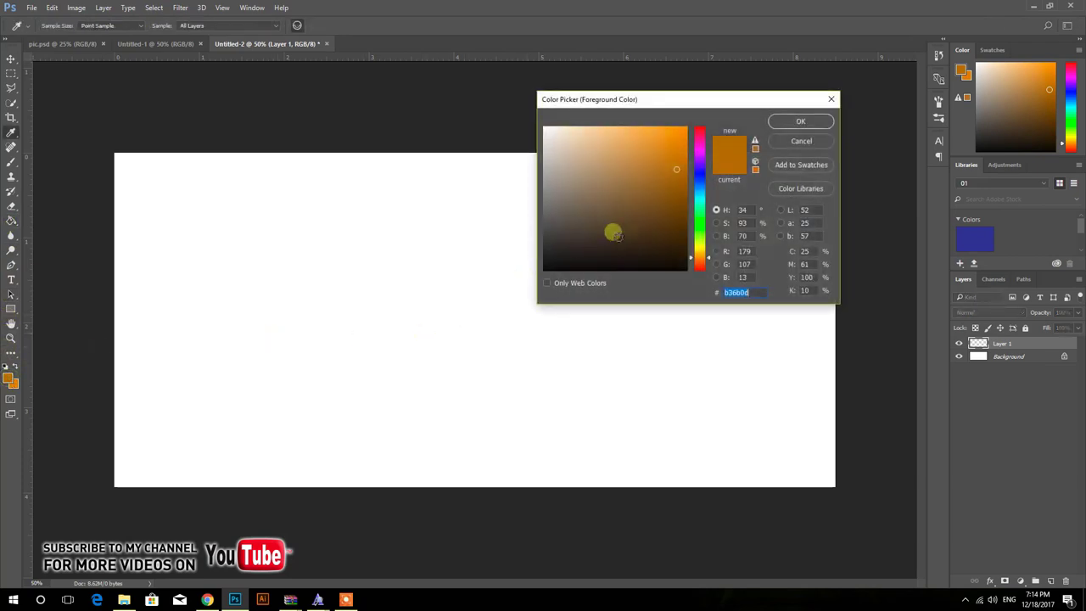
{"action": "left_click_drag", "start_coordinate": [682, 170], "coordinate": [691, 158]}
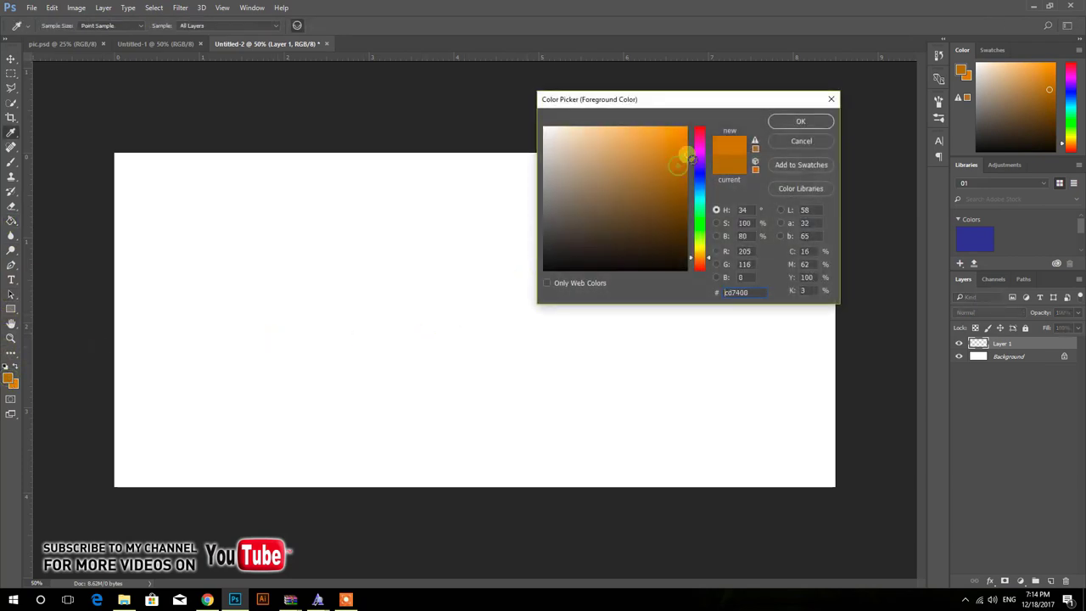
{"action": "left_click", "coordinate": [800, 122]}
{"action": "left_click", "coordinate": [424, 255]}
Drag the Burger and Dot BG layers from pic.psd onto the orange canvas
{"action": "left_click", "coordinate": [11, 59]}
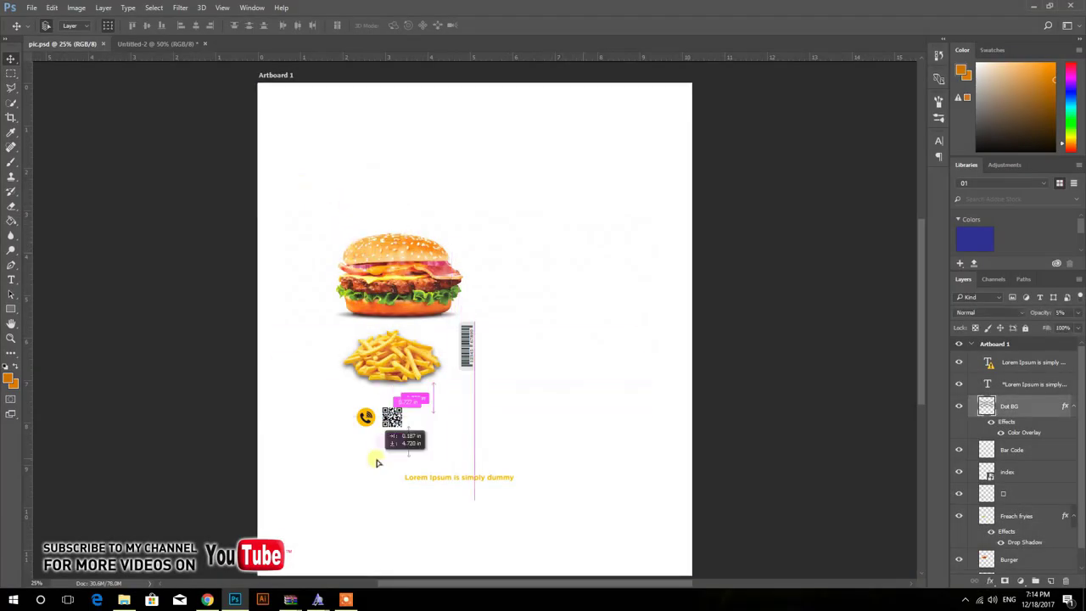
{"action": "left_click_drag", "start_coordinate": [348, 211], "coordinate": [379, 454]}
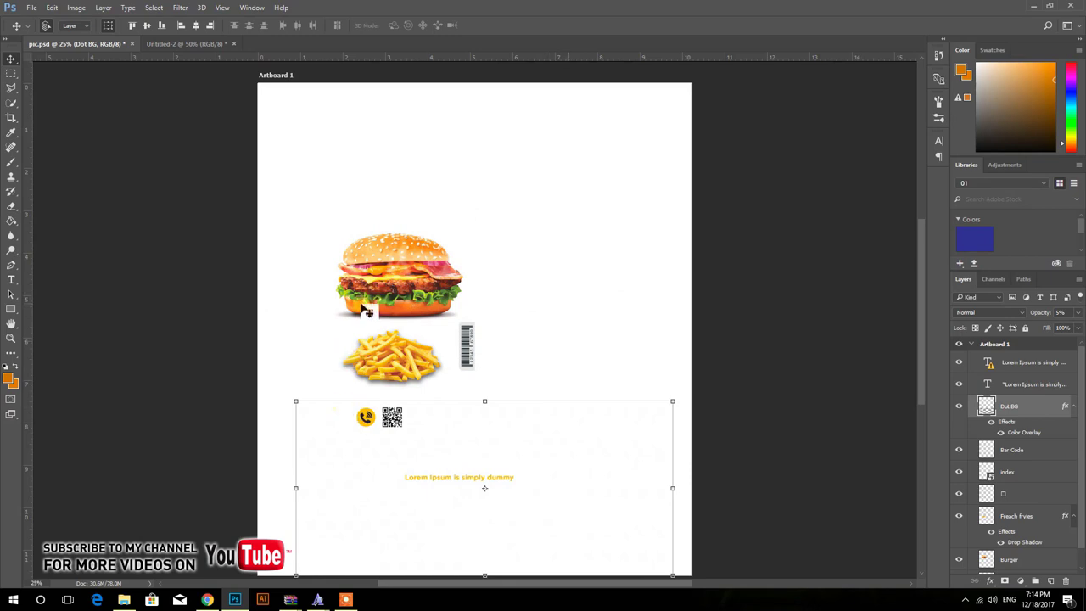
{"action": "mouse_move", "coordinate": [367, 311]}
{"action": "left_mouse_down"}
{"action": "mouse_move", "coordinate": [462, 280]}
{"action": "mouse_move", "coordinate": [477, 329]}
{"action": "left_mouse_up"}
{"action": "left_click_drag", "start_coordinate": [512, 268], "coordinate": [509, 317]}
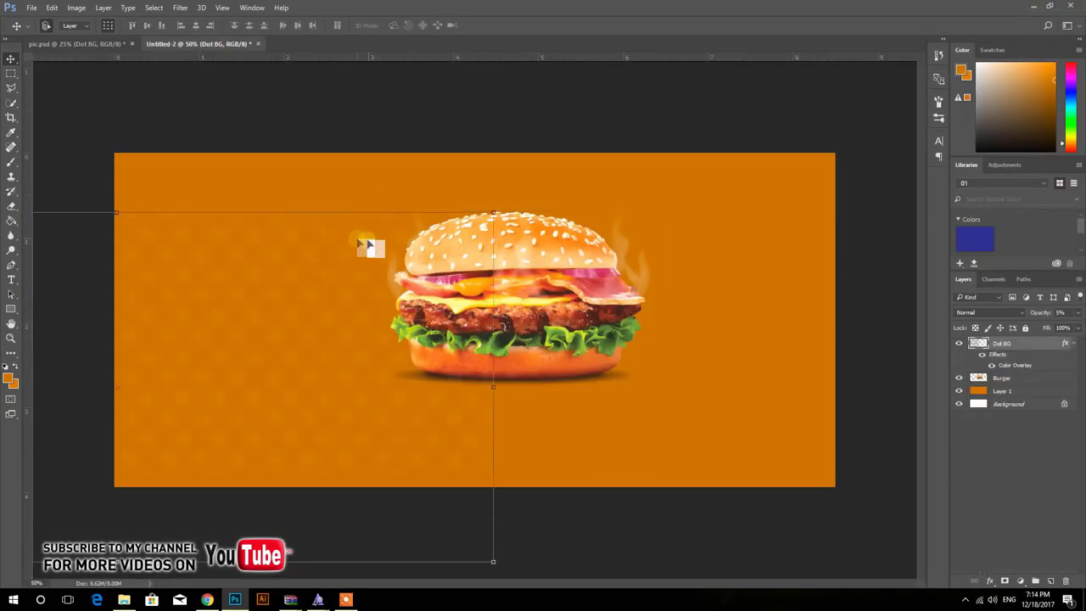
{"action": "left_click_drag", "start_coordinate": [227, 44], "coordinate": [317, 249]}
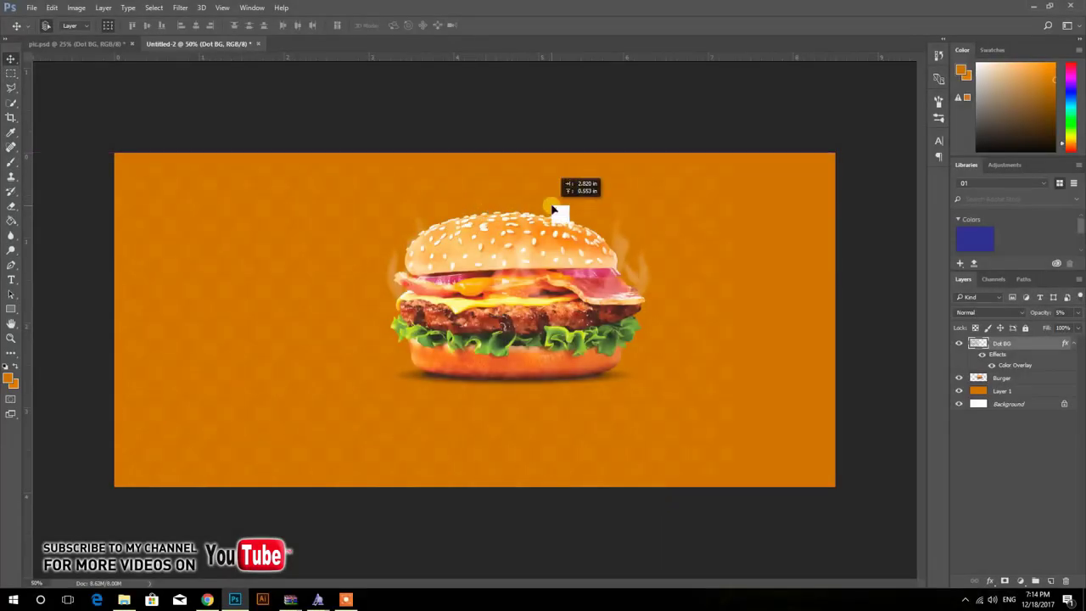
{"action": "left_click_drag", "start_coordinate": [497, 181], "coordinate": [562, 186]}
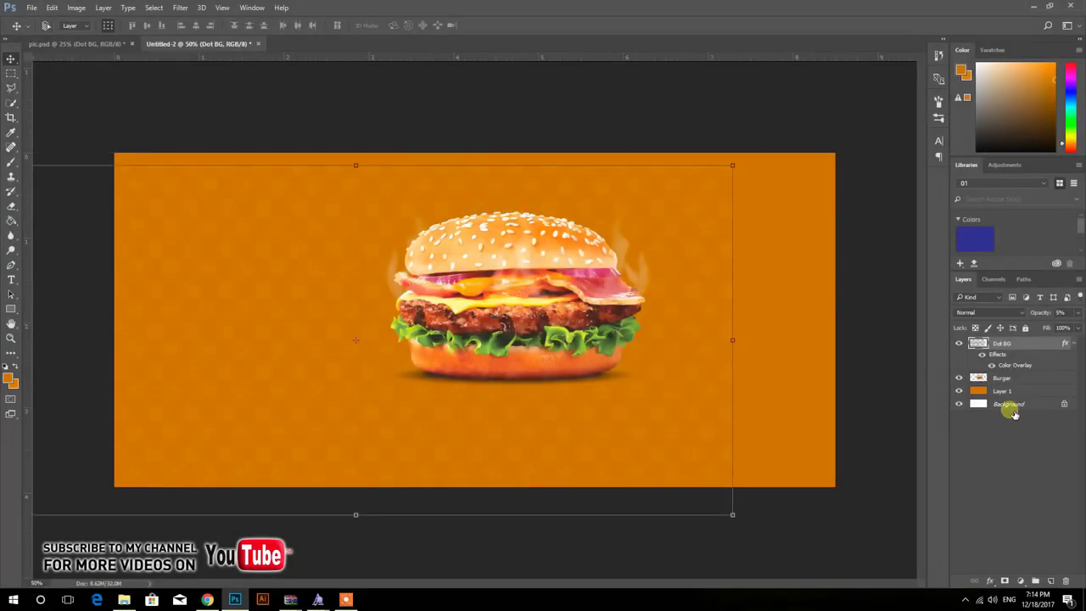
Centre the Dot BG pattern on the canvas and move it below the Burger layer
{"action": "left_click", "coordinate": [1012, 407]}
{"action": "left_click", "coordinate": [196, 25]}
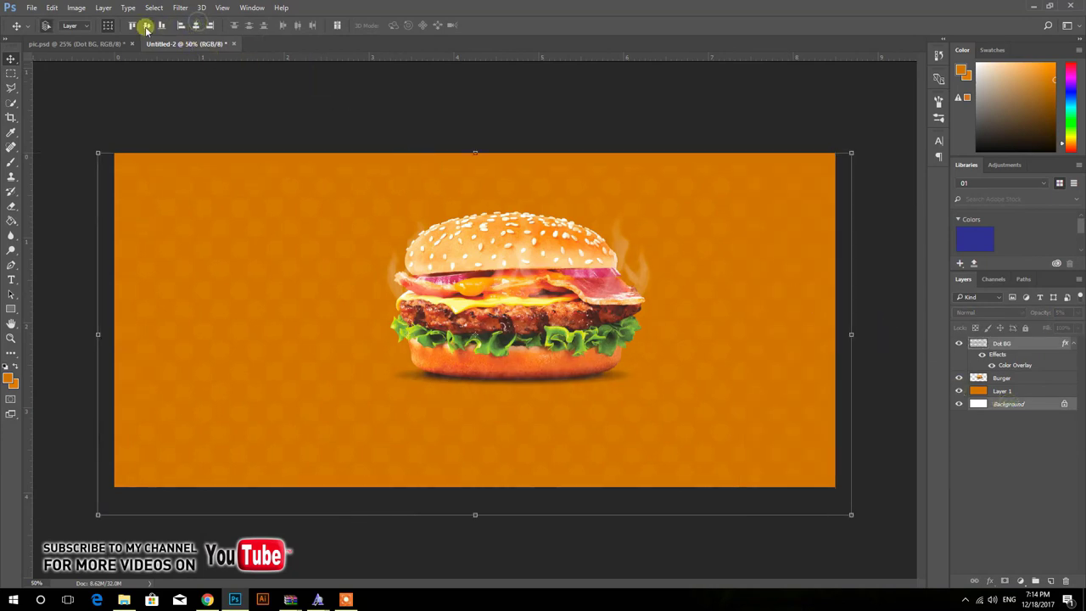
{"action": "left_click", "coordinate": [146, 24]}
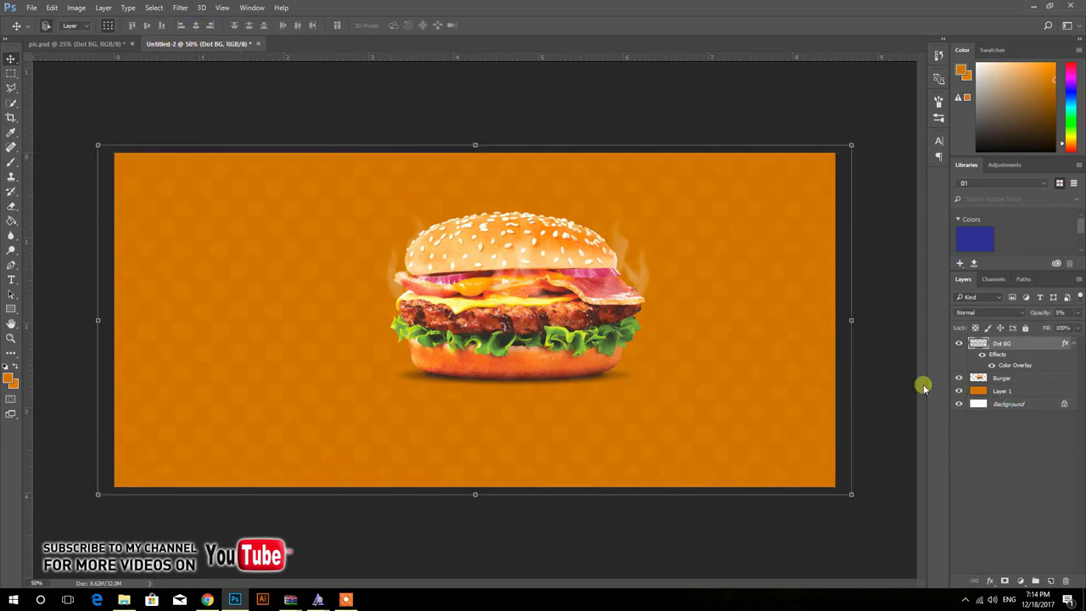
{"action": "left_click_drag", "start_coordinate": [1015, 349], "coordinate": [1016, 385]}
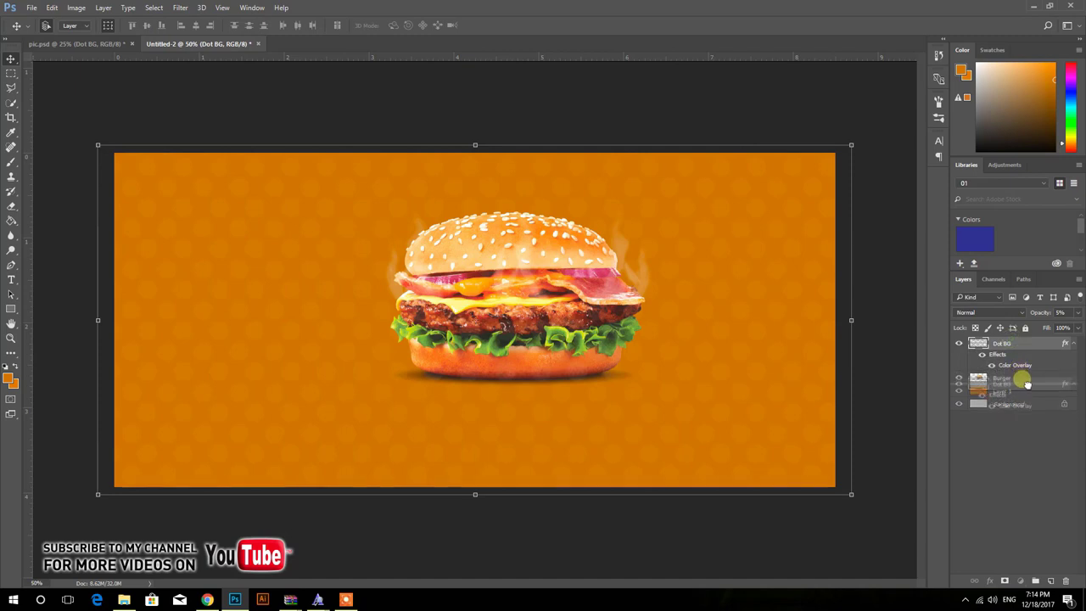
Add a layer above the orange fill for a large soft light-orange e18308 brush glow
{"action": "left_click", "coordinate": [1010, 390]}
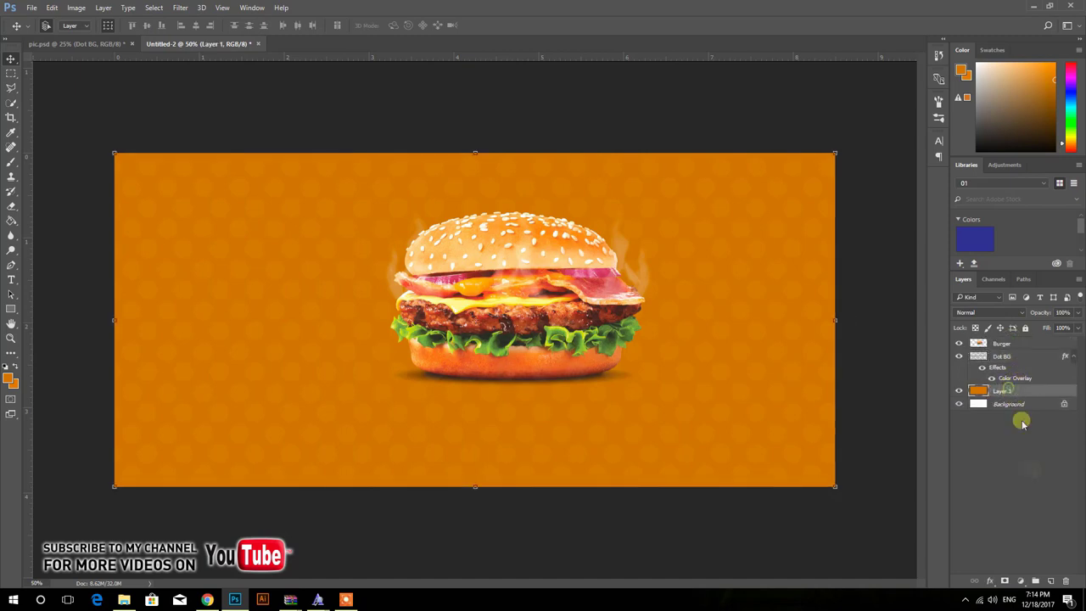
{"action": "left_click", "coordinate": [1050, 580]}
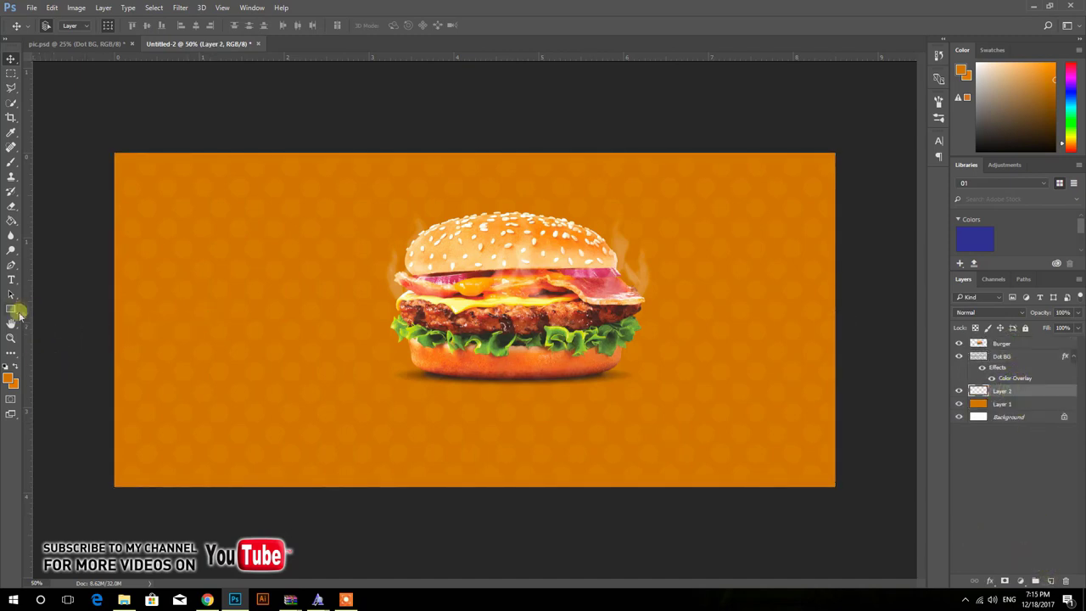
{"action": "left_click", "coordinate": [10, 163]}
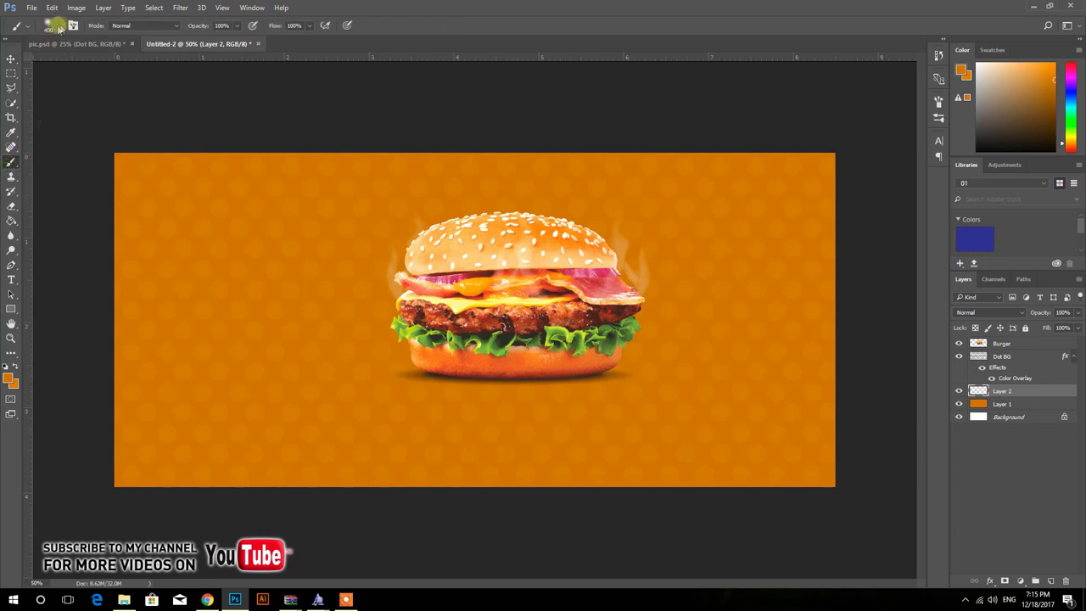
{"action": "left_click", "coordinate": [34, 24]}
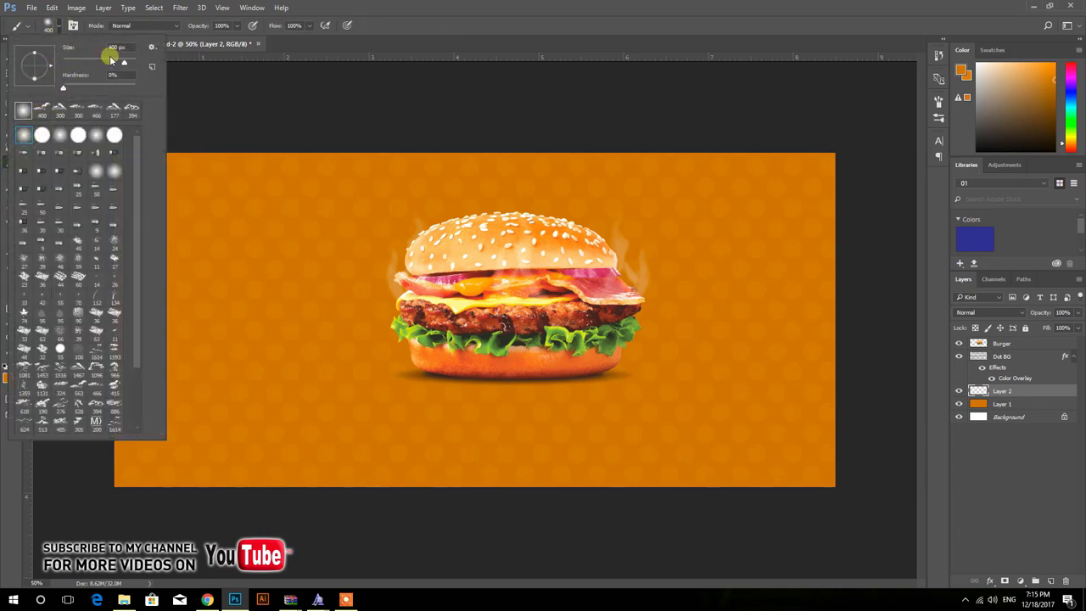
{"action": "right_click", "coordinate": [234, 121]}
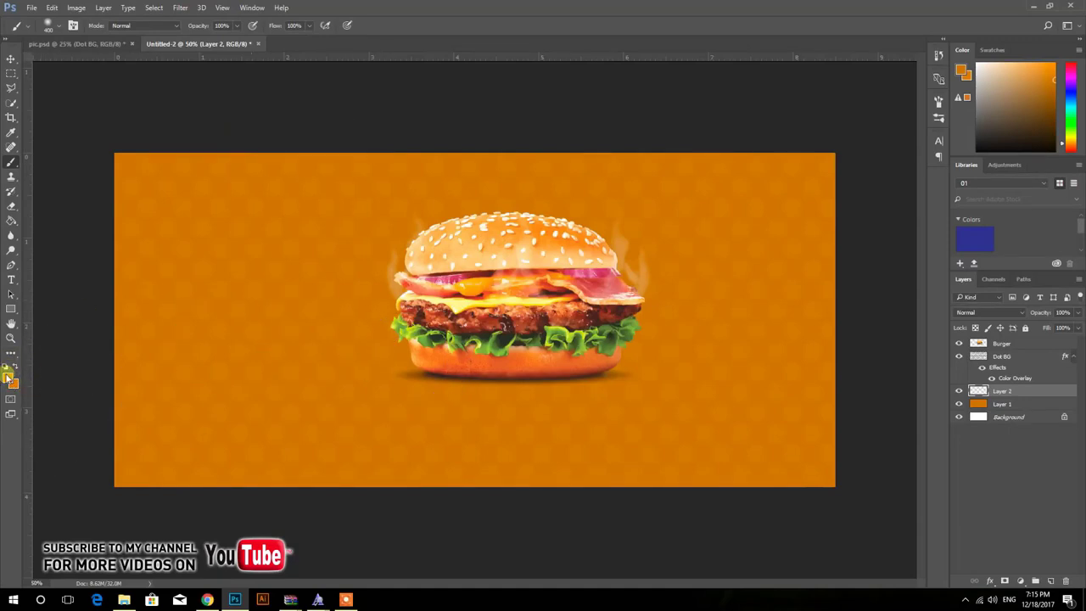
{"action": "left_click", "coordinate": [10, 378]}
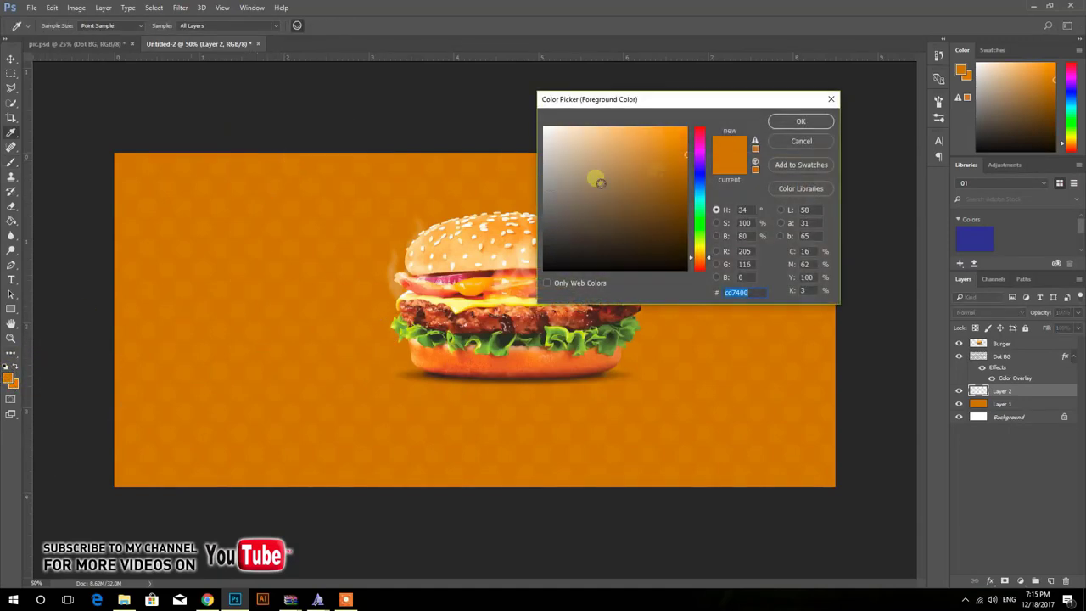
{"action": "left_click_drag", "start_coordinate": [696, 131], "coordinate": [695, 153]}
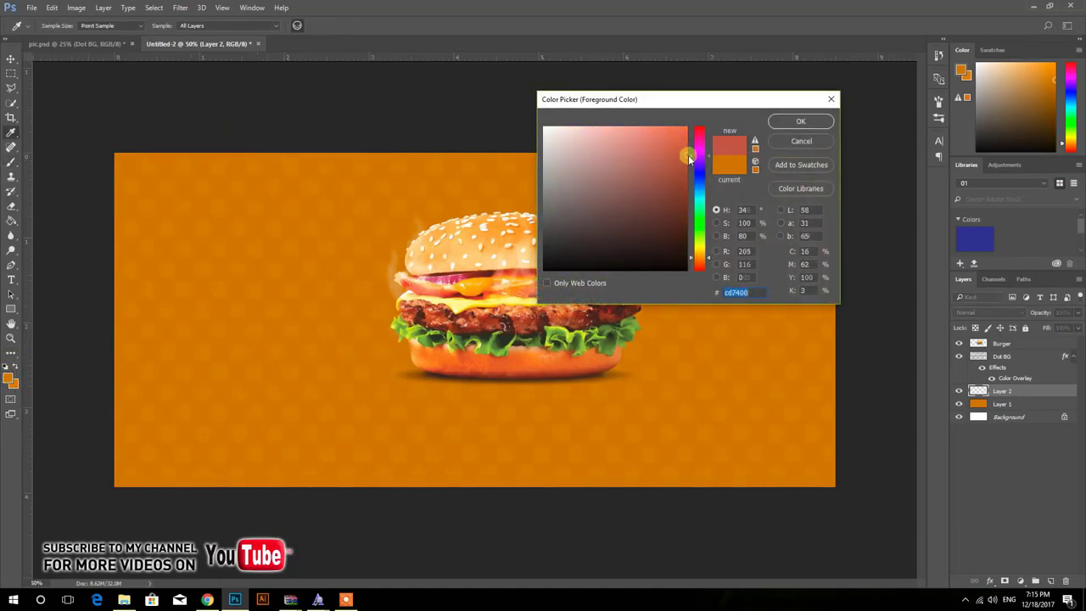
{"action": "left_click", "coordinate": [237, 205]}
{"action": "left_click_drag", "start_coordinate": [688, 154], "coordinate": [685, 146]}
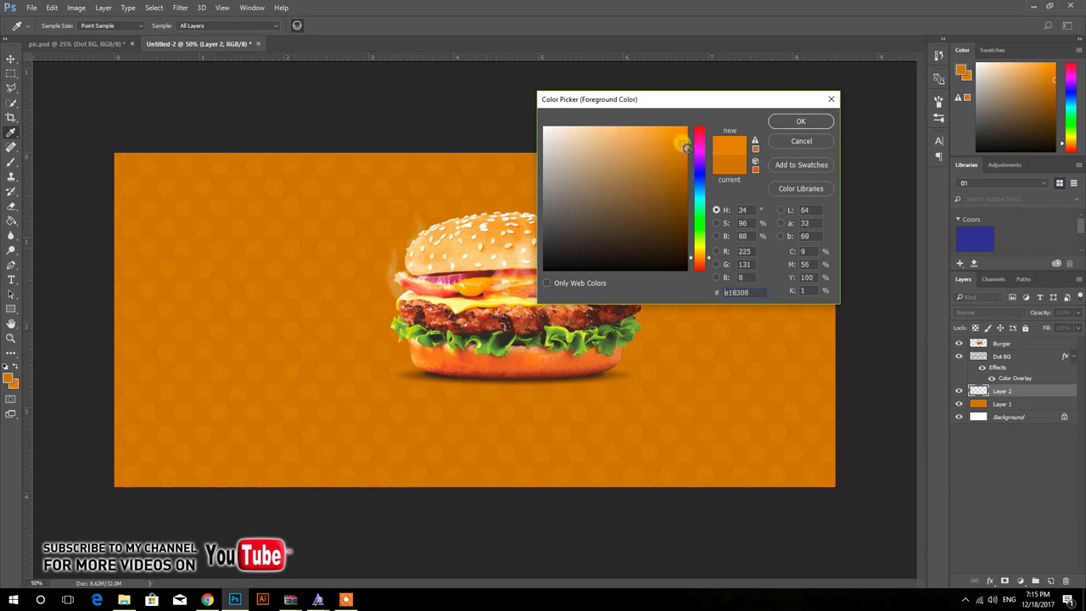
{"action": "left_click", "coordinate": [800, 121]}
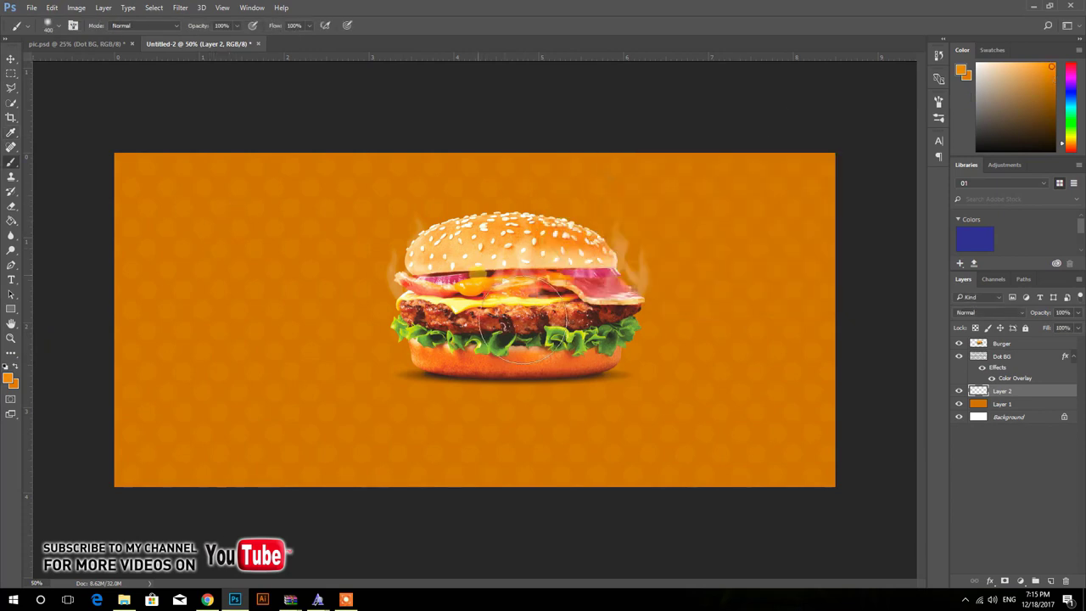
{"action": "key", "text": "bracketright"}
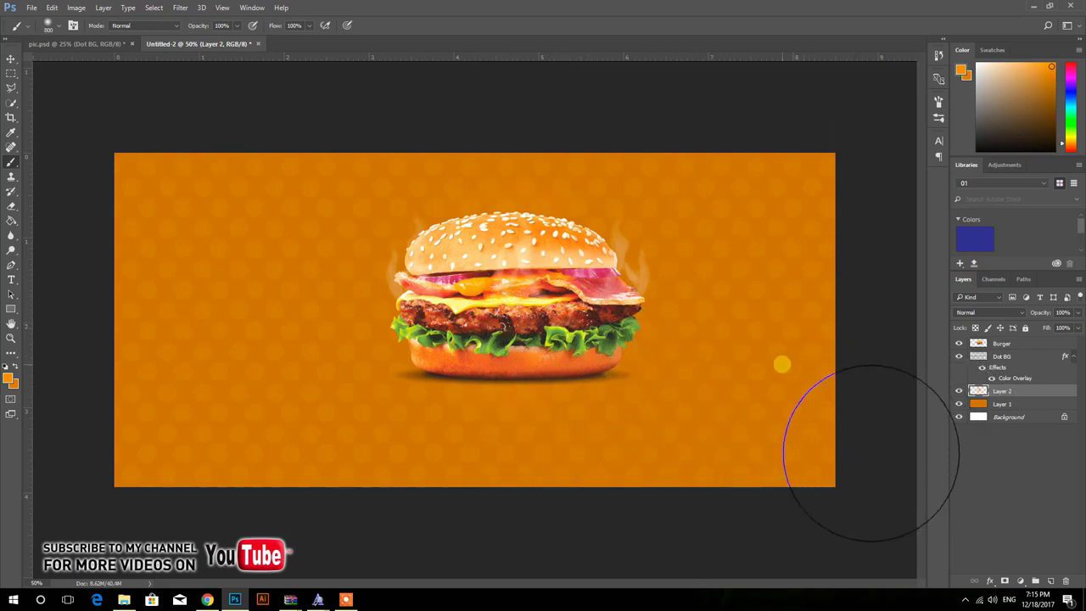
Enlarge the orange glow and set its layer blend mode to Overlay
{"action": "key", "text": "v"}
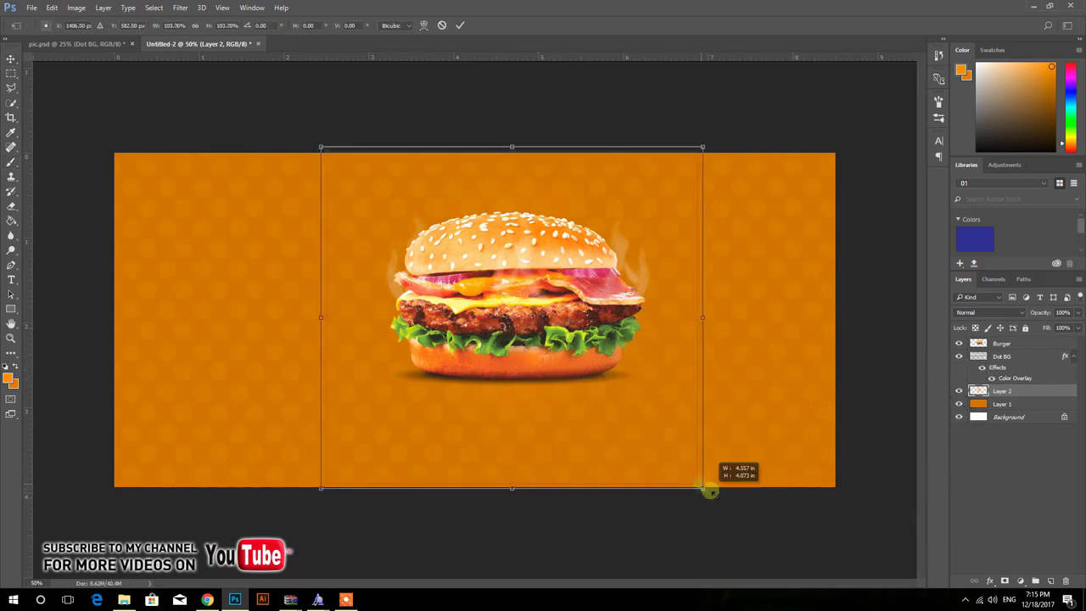
{"action": "left_click_drag", "start_coordinate": [697, 486], "coordinate": [774, 553]}
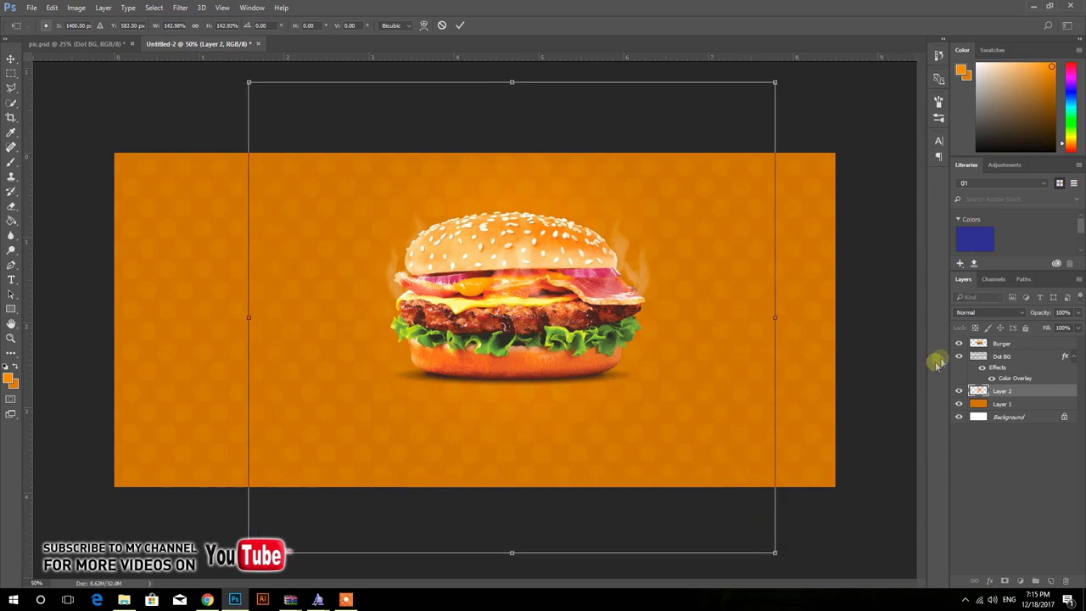
{"action": "key", "text": "Return"}
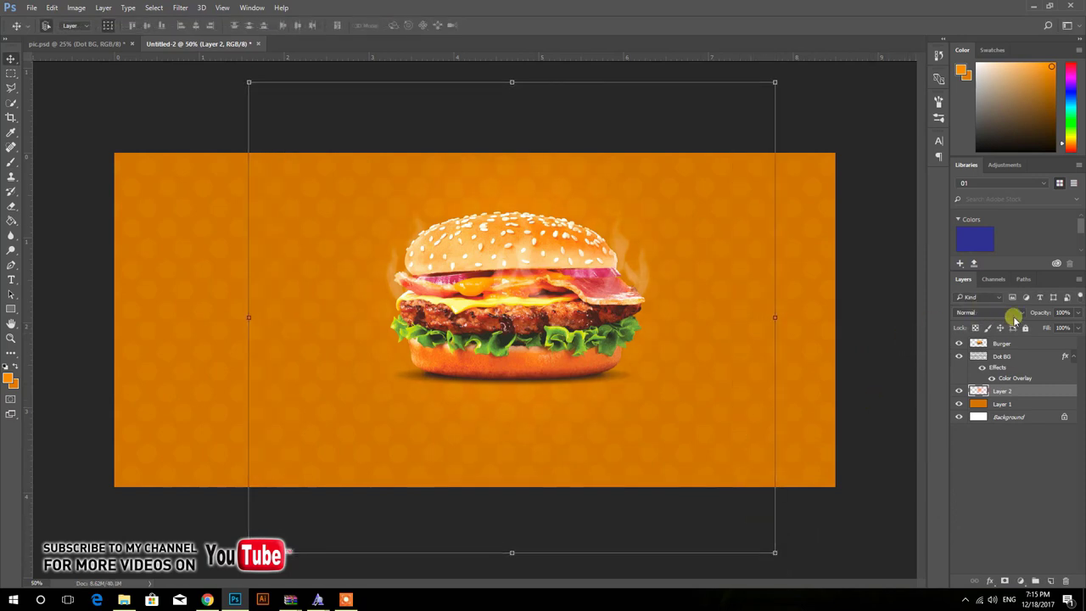
{"action": "left_click", "coordinate": [1012, 314]}
{"action": "left_click", "coordinate": [969, 421]}
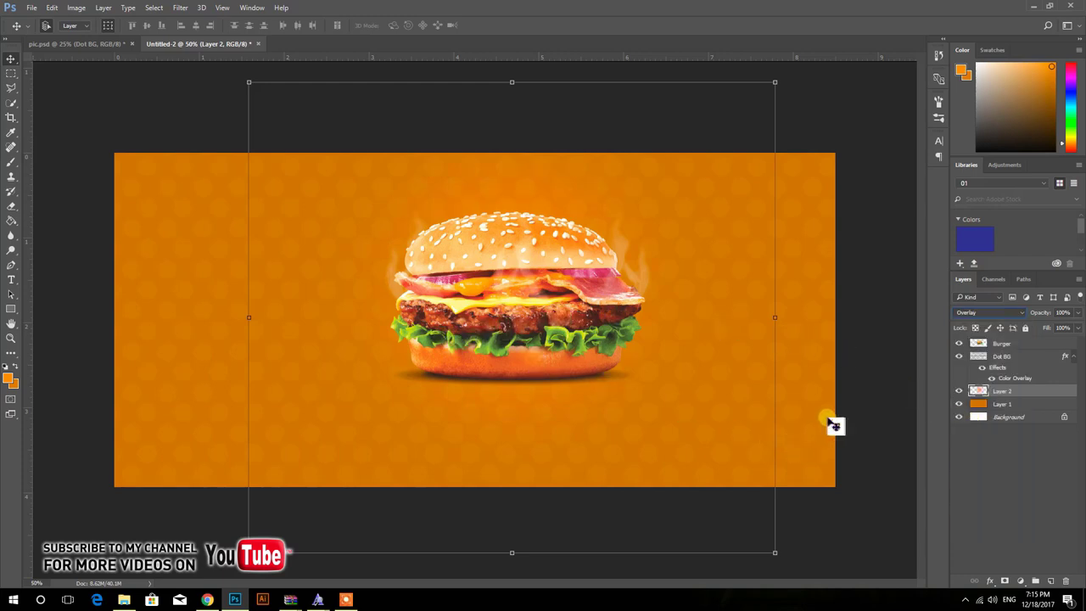
Lower the burger slightly on the canvas
{"action": "left_click", "coordinate": [227, 124]}
{"action": "left_click", "coordinate": [461, 274]}
{"action": "left_click_drag", "start_coordinate": [497, 266], "coordinate": [497, 293]}
{"action": "left_click", "coordinate": [315, 116]}
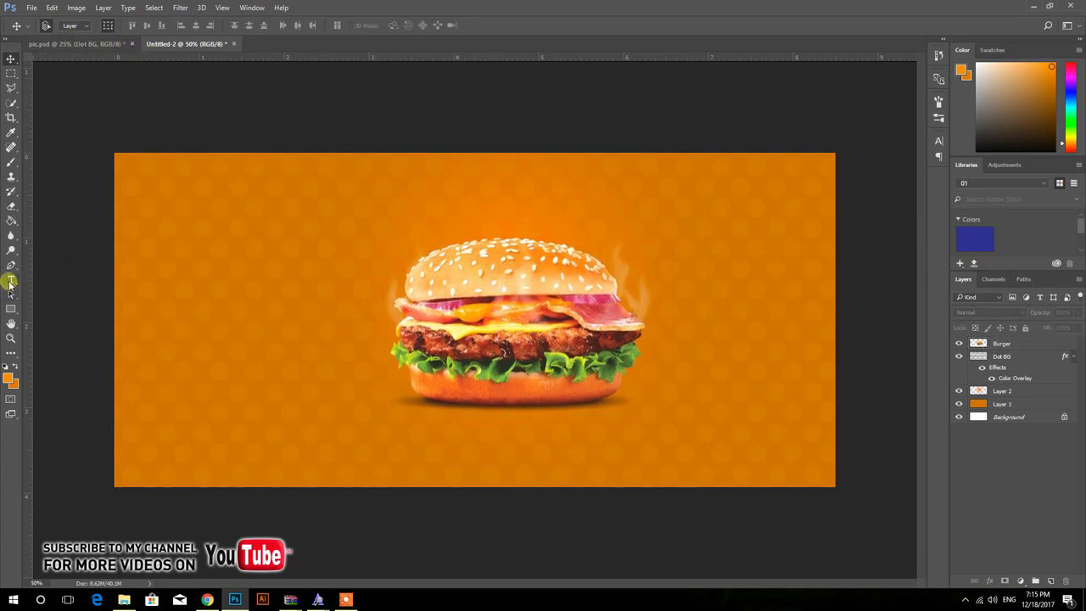
Type 'burger' near the banner top in Lobster 1.3, 72 pt, Smooth anti-aliasing
{"action": "left_click", "coordinate": [10, 281]}
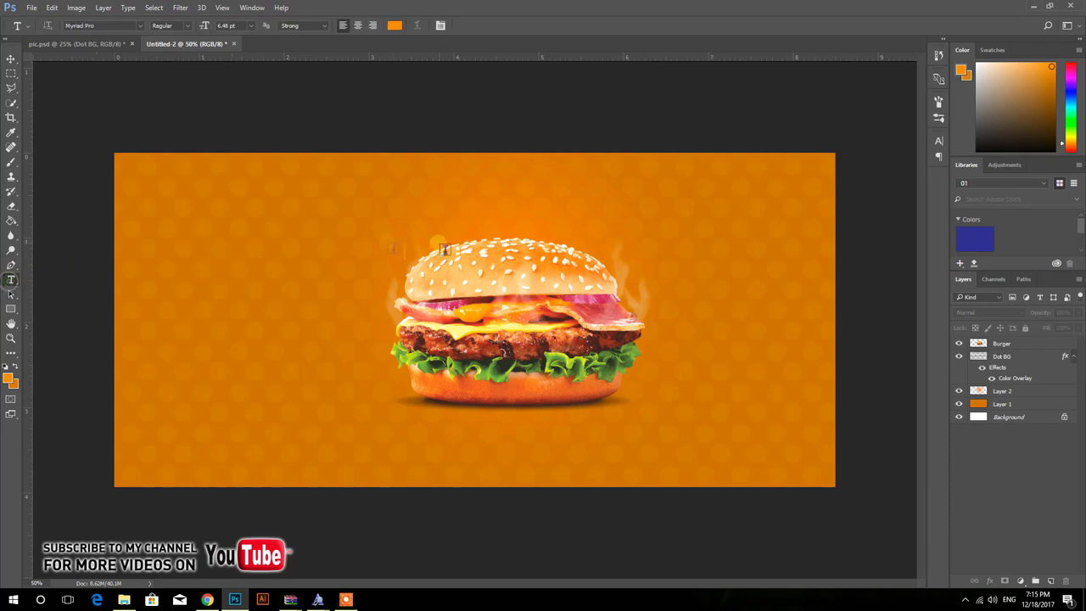
{"action": "left_click", "coordinate": [525, 193]}
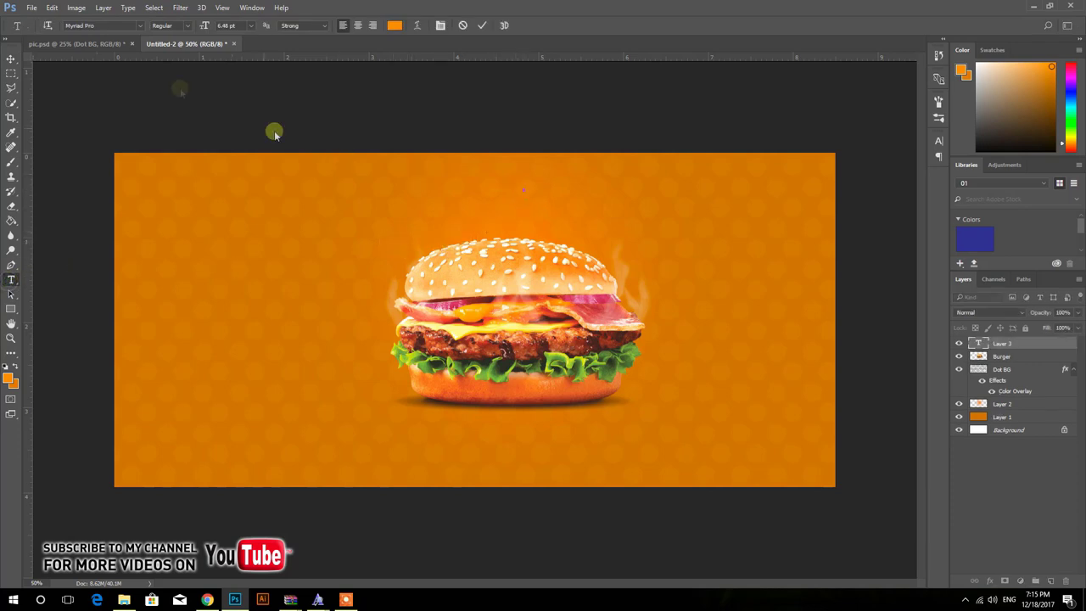
{"action": "left_click", "coordinate": [325, 25]}
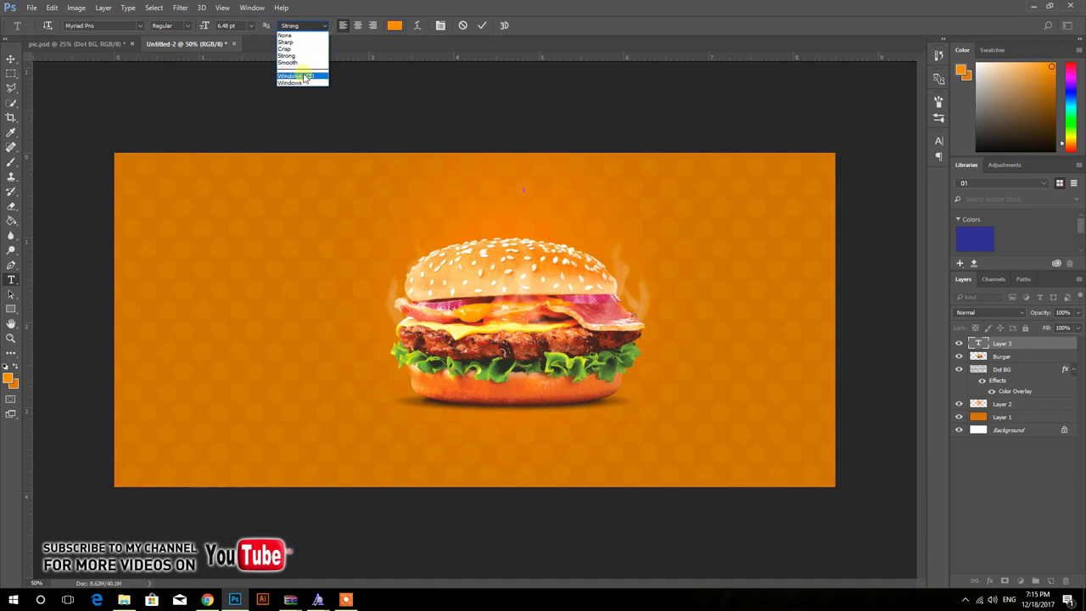
{"action": "left_click", "coordinate": [292, 73]}
{"action": "left_click", "coordinate": [250, 26]}
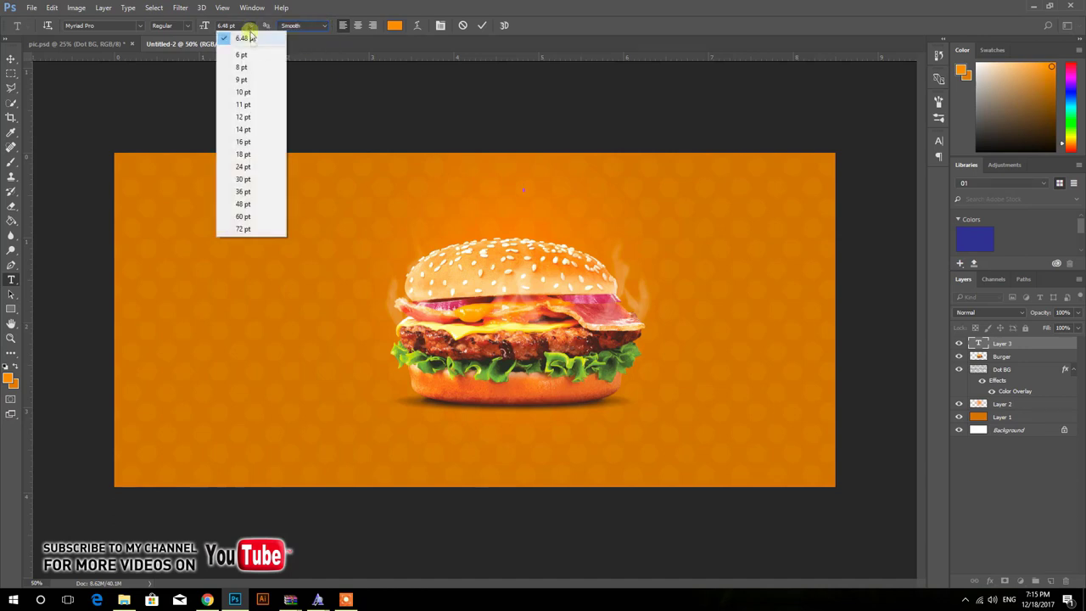
{"action": "left_click", "coordinate": [246, 227]}
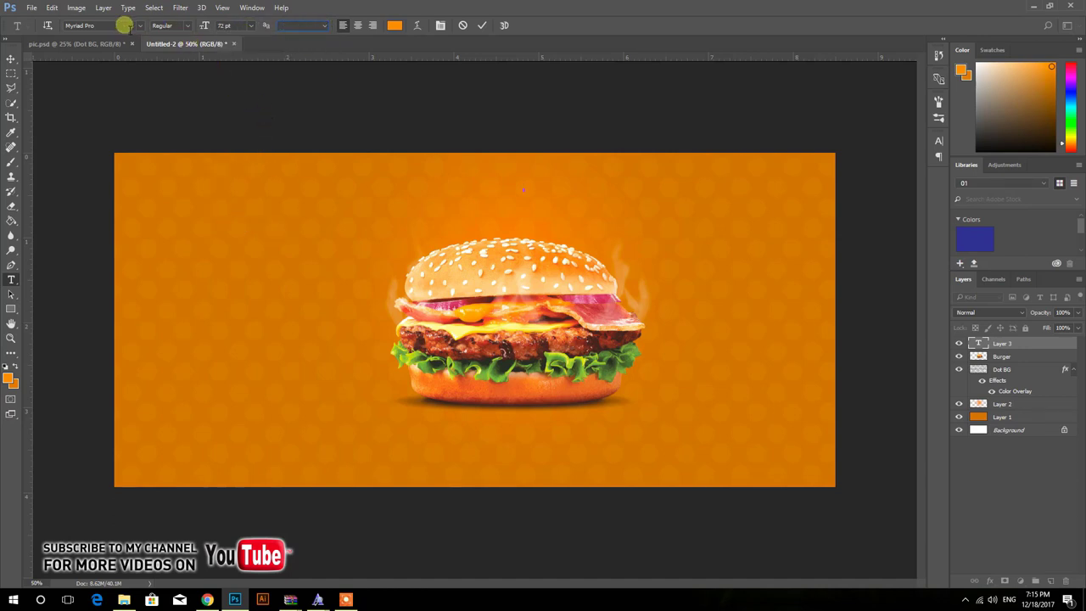
{"action": "type", "text": "k"}
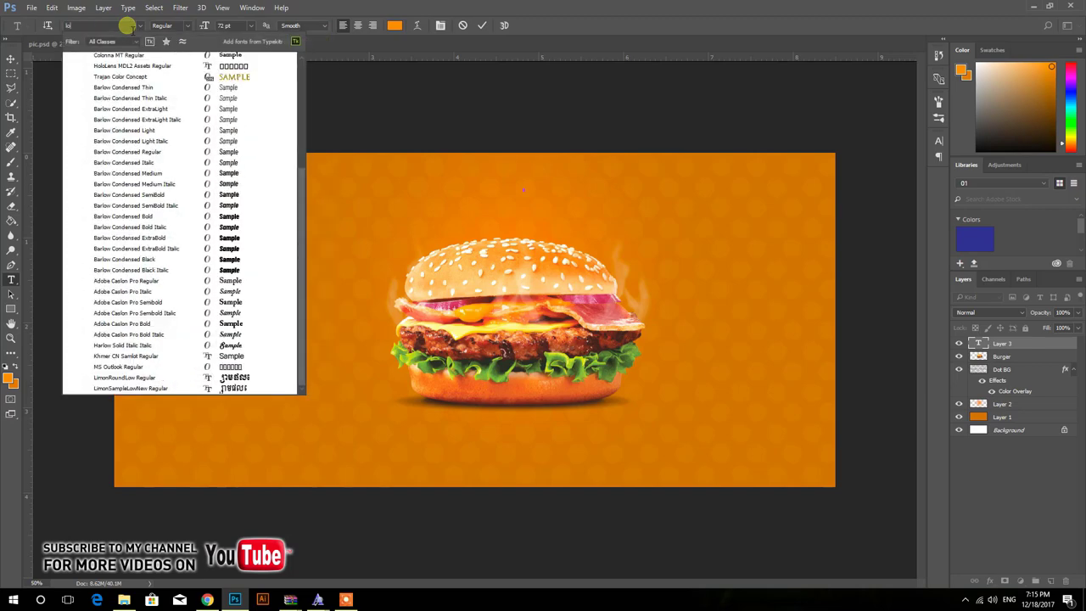
{"action": "type", "text": "b"}
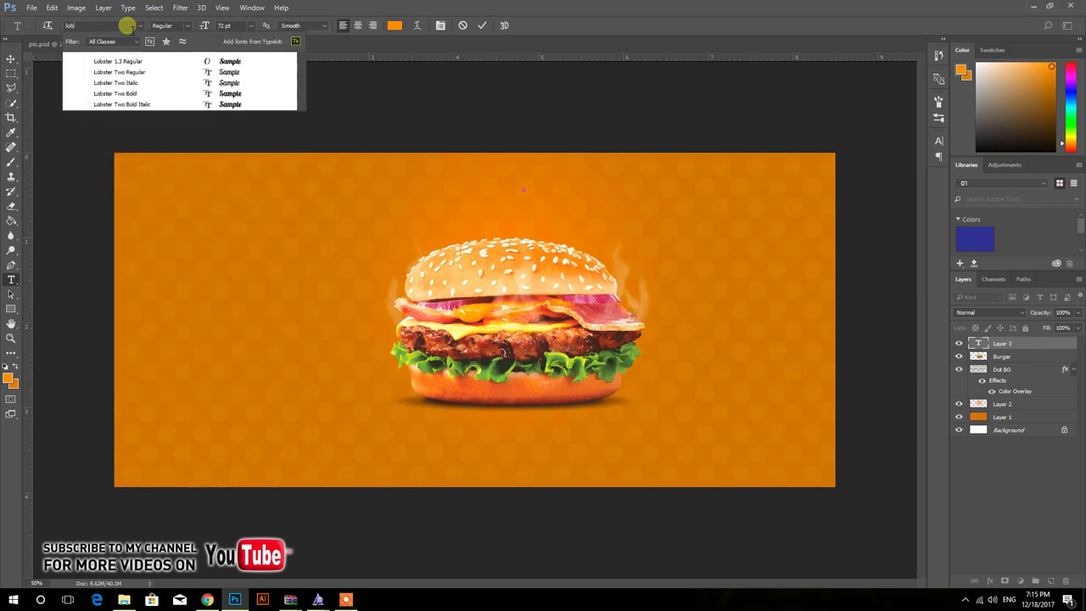
{"action": "left_click", "coordinate": [127, 61]}
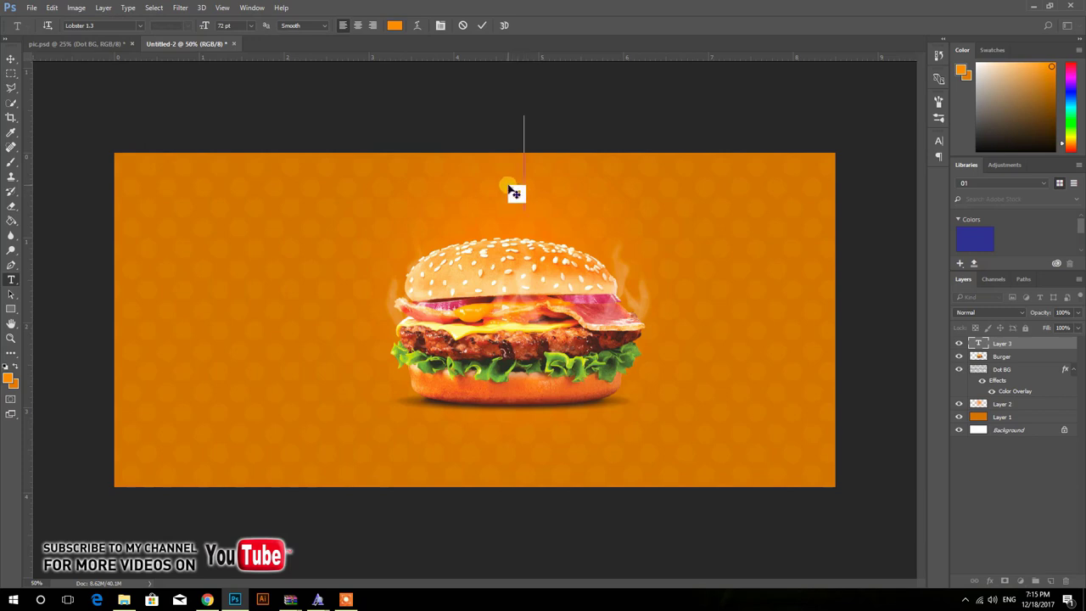
{"action": "type", "text": "D"}
{"action": "type", "text": "urger"}
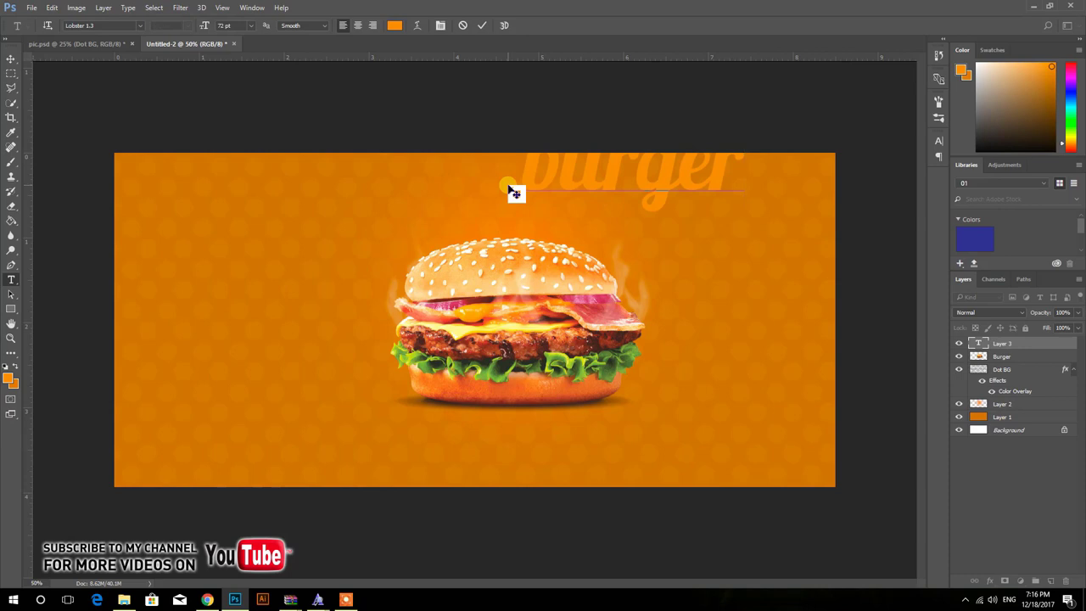
{"action": "left_click", "coordinate": [479, 26]}
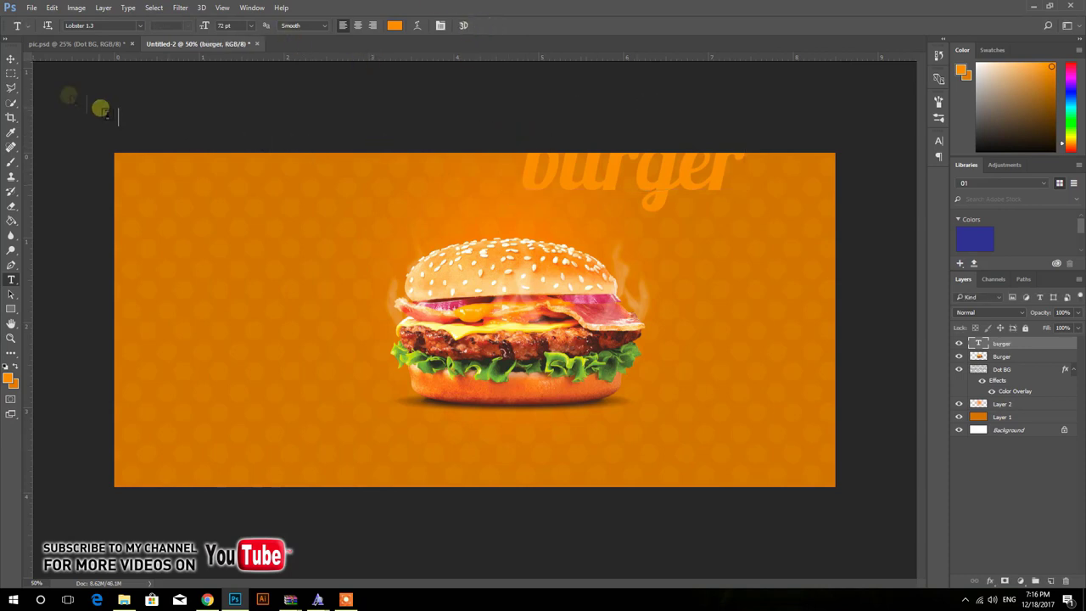
Move the burger headline to the upper right and scale it down
{"action": "left_click", "coordinate": [12, 58]}
{"action": "left_click_drag", "start_coordinate": [601, 193], "coordinate": [675, 240]}
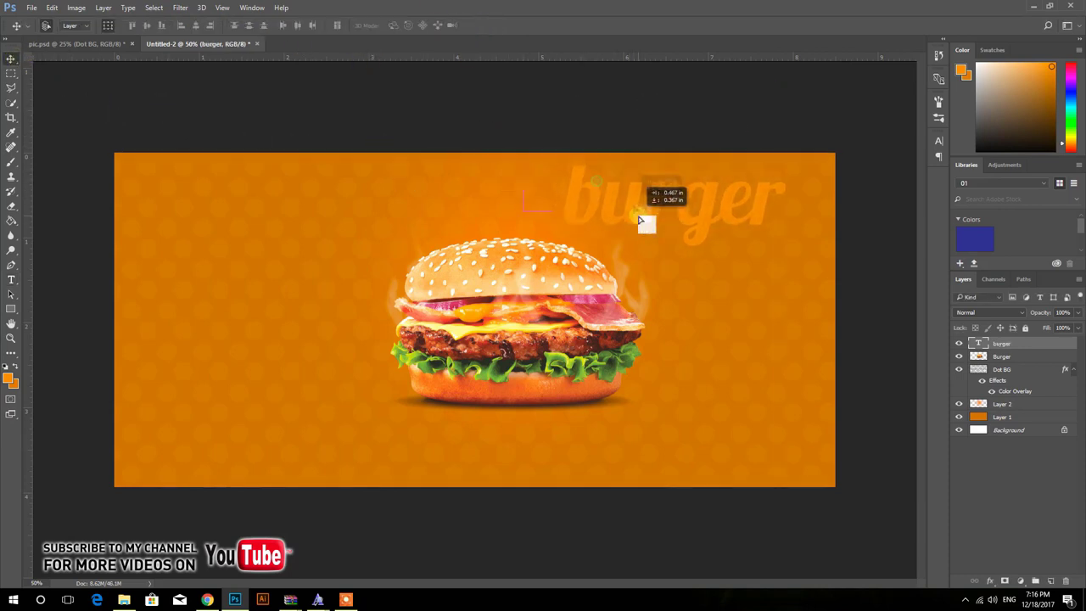
{"action": "key", "text": "ctrl+t"}
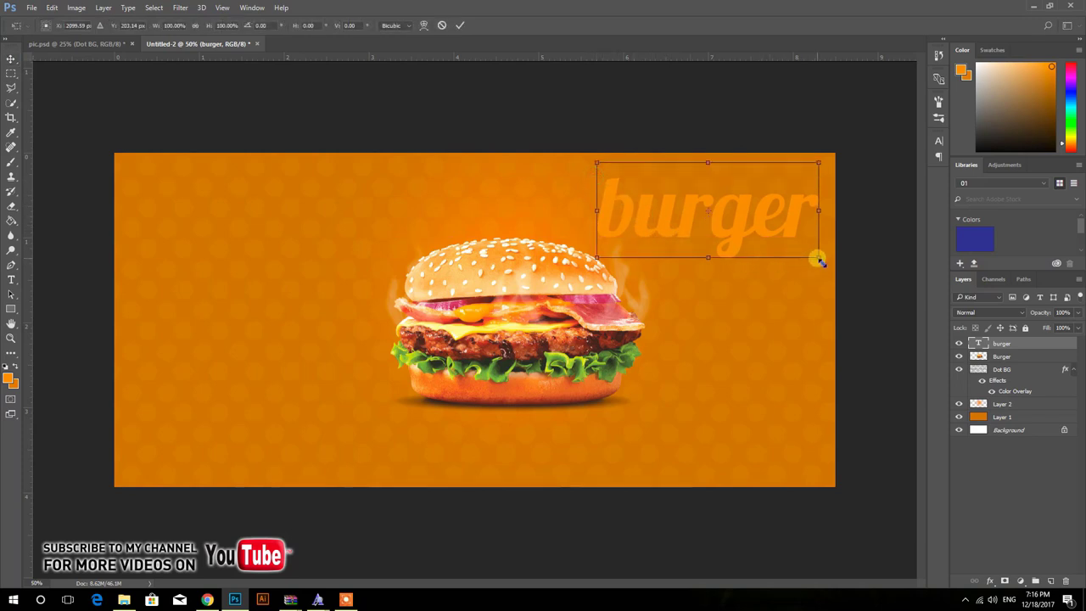
{"action": "left_click_drag", "start_coordinate": [818, 259], "coordinate": [759, 238]}
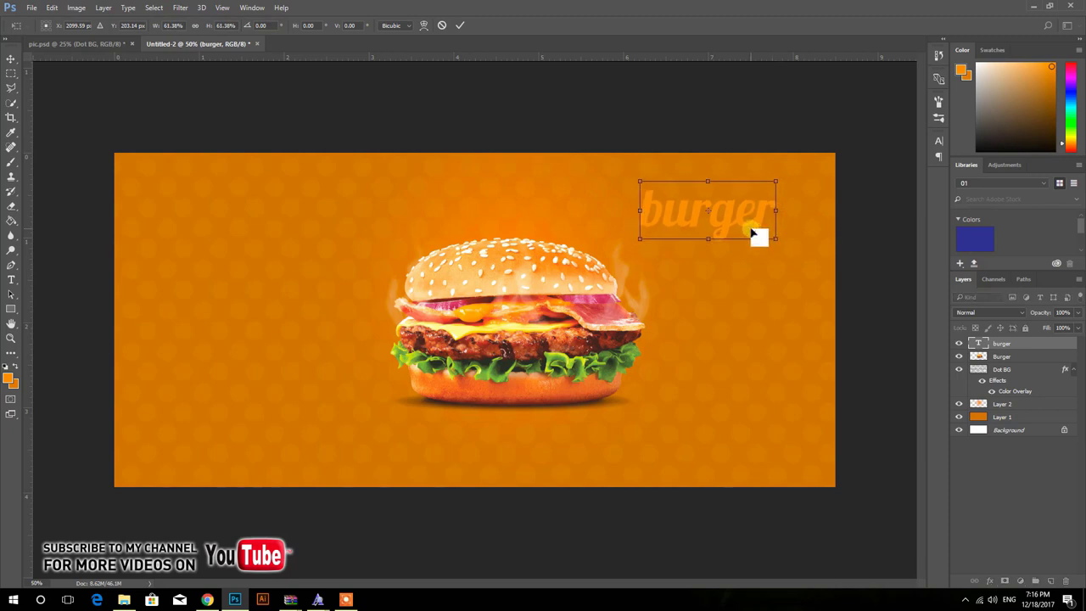
{"action": "key", "text": "Return"}
Colour the burger headline white and duplicate it just below the original
{"action": "key", "text": "t"}
{"action": "left_click", "coordinate": [662, 209]}
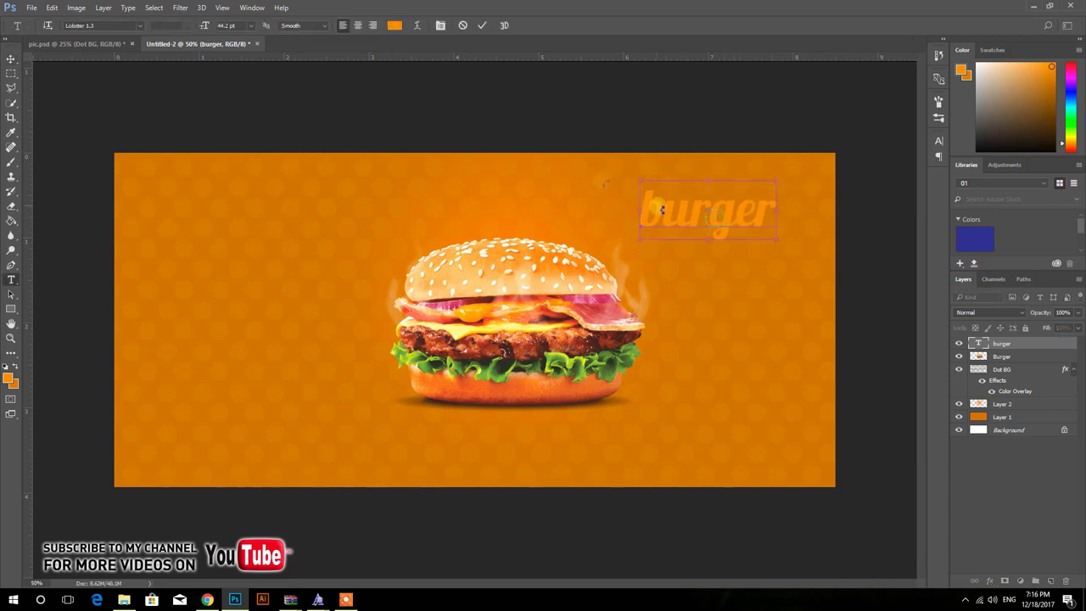
{"action": "key", "text": "ctrl+a"}
{"action": "left_click", "coordinate": [394, 25]}
{"action": "left_click_drag", "start_coordinate": [612, 190], "coordinate": [516, 115]}
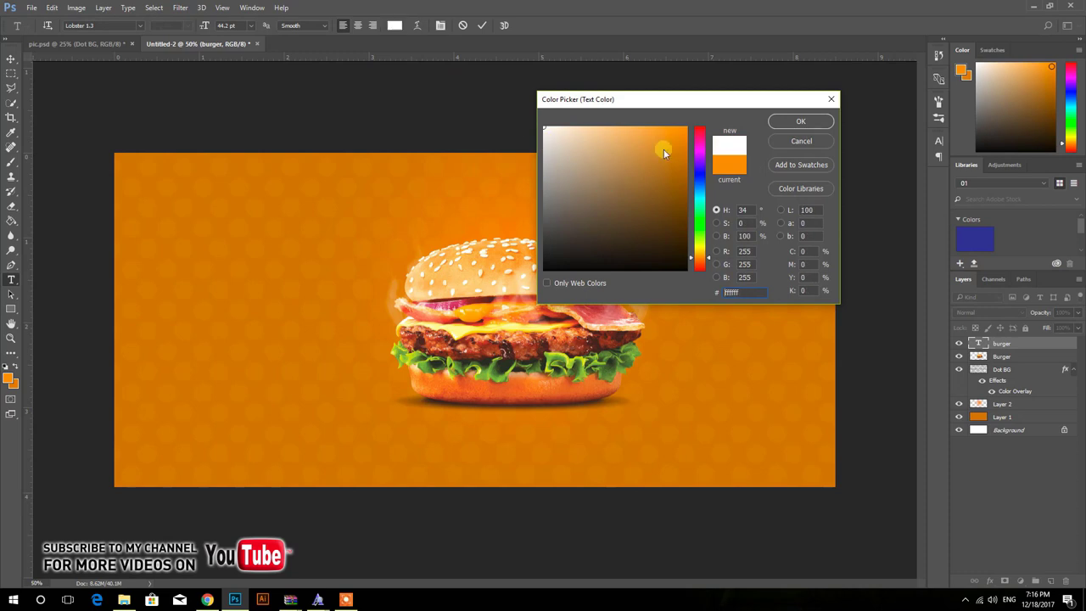
{"action": "left_click", "coordinate": [800, 121]}
{"action": "left_click", "coordinate": [482, 24]}
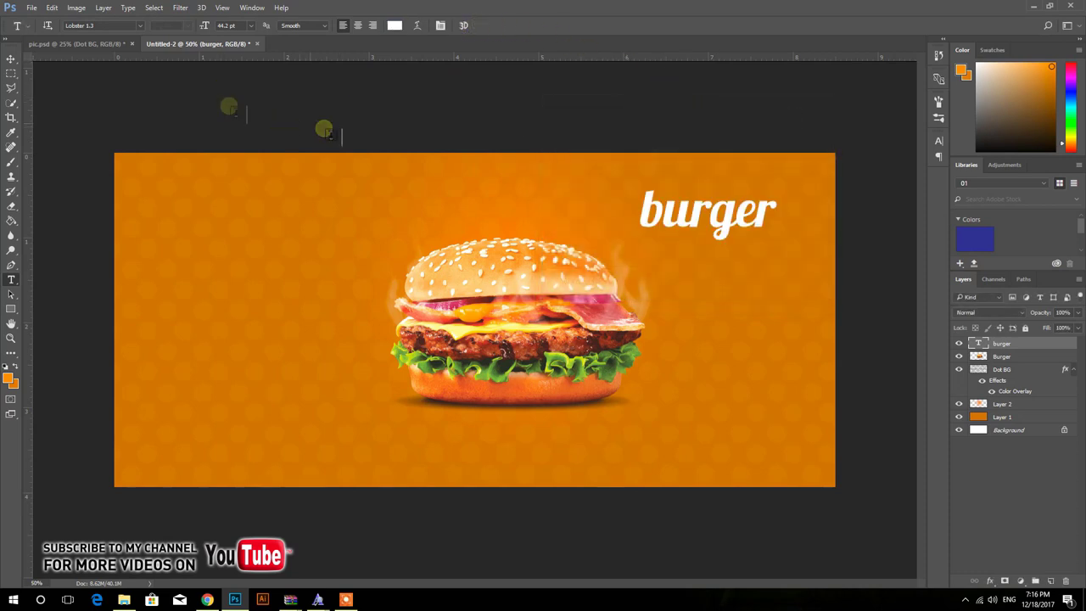
{"action": "left_click", "coordinate": [11, 59]}
{"action": "left_click_drag", "start_coordinate": [709, 261], "coordinate": [682, 277]}
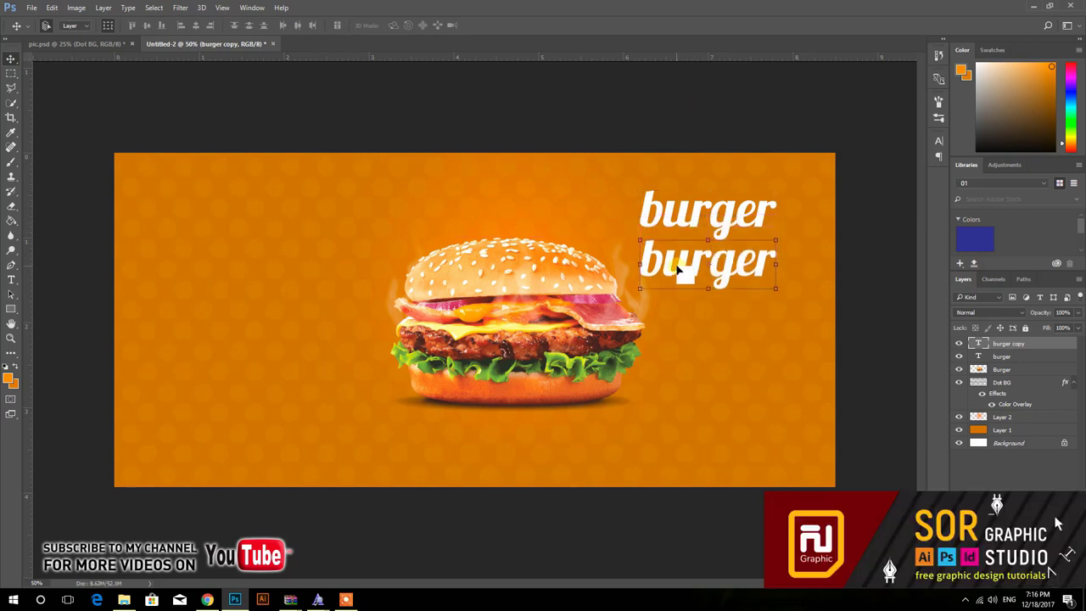
Retype the lower burger copy as 'and snack' at 30 pt
{"action": "key", "text": "t"}
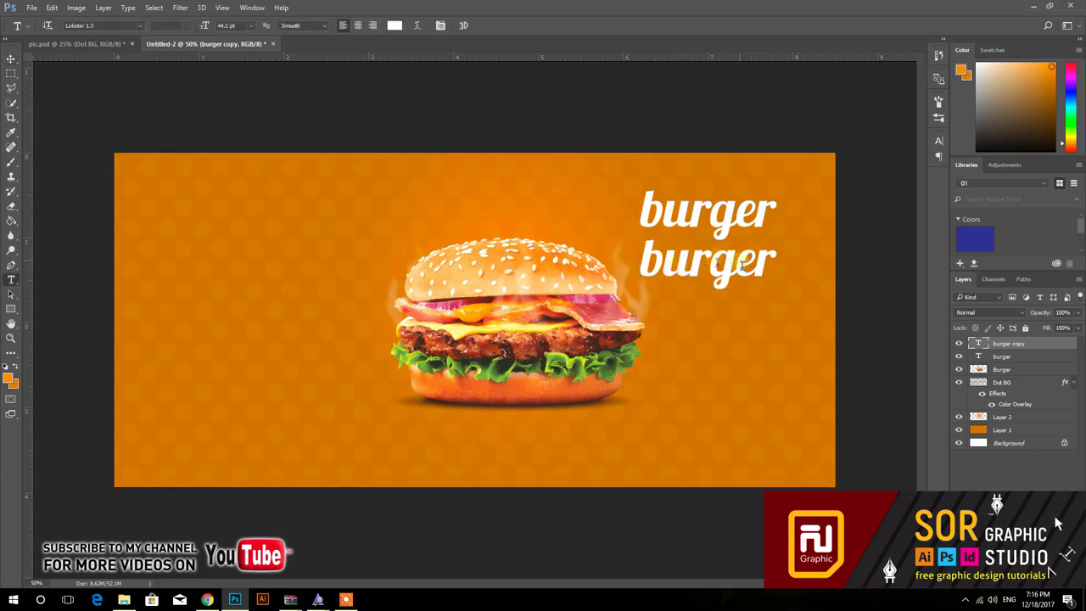
{"action": "double_click", "coordinate": [708, 261]}
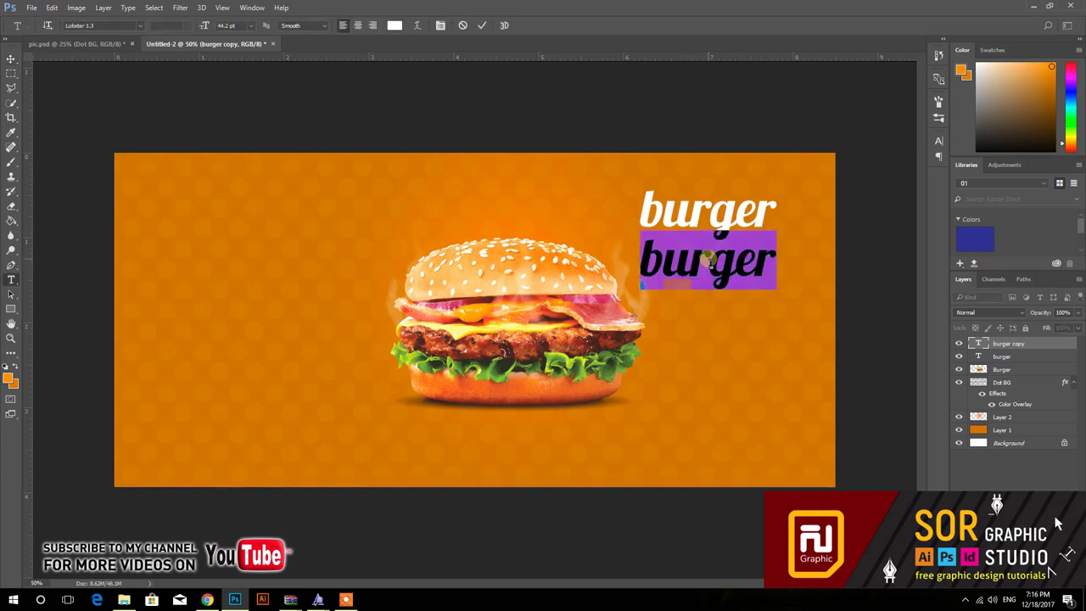
{"action": "type", "text": "a"}
{"action": "type", "text": "ndd"}
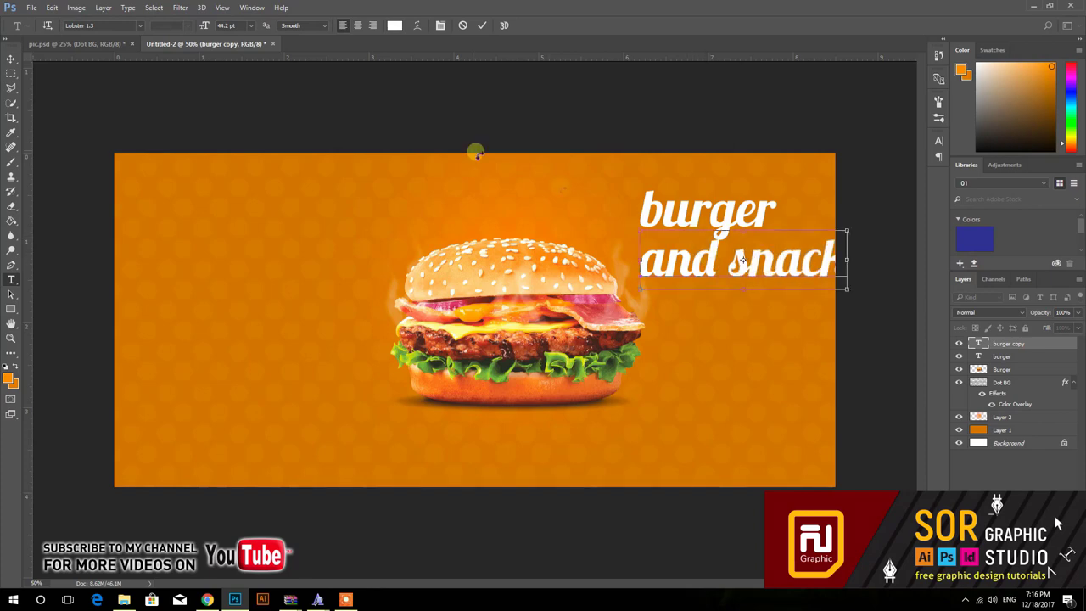
{"action": "key", "text": "ctrl+a"}
{"action": "left_click", "coordinate": [255, 23]}
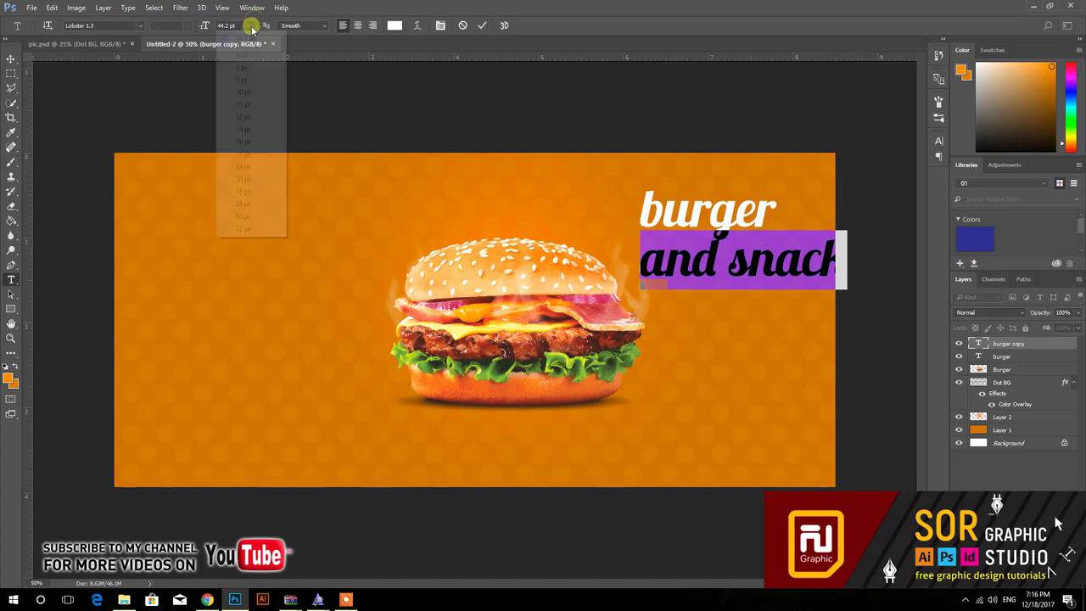
{"action": "left_click", "coordinate": [254, 176]}
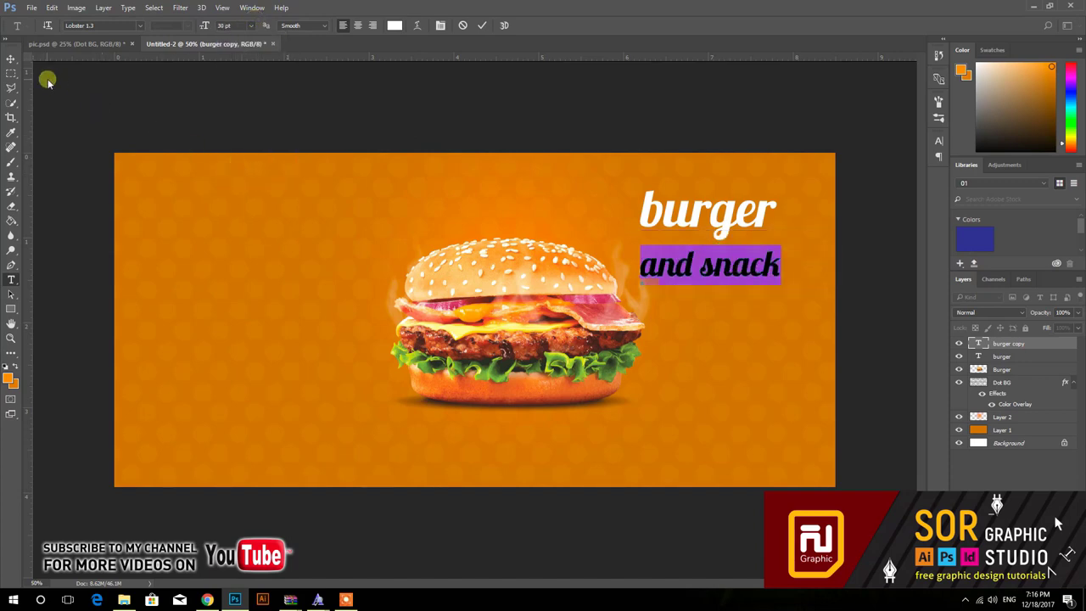
{"action": "left_click", "coordinate": [11, 57]}
Move 'and snack' up under the burger headline and shrink it
{"action": "left_click_drag", "start_coordinate": [666, 279], "coordinate": [667, 254]}
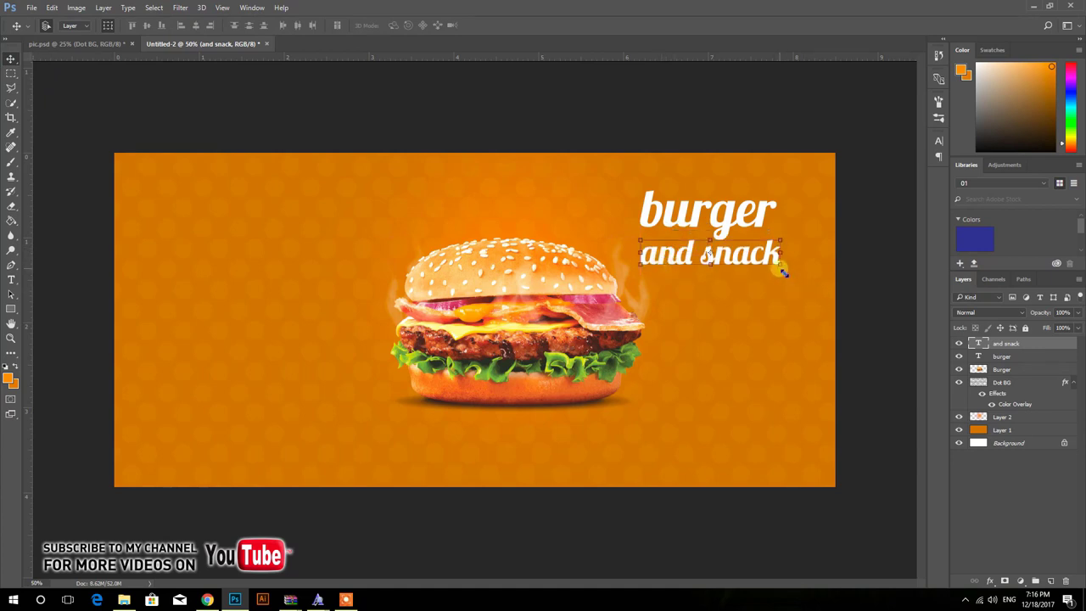
{"action": "left_click", "coordinate": [780, 272]}
{"action": "mouse_move", "coordinate": [781, 273]}
{"action": "left_mouse_down"}
{"action": "mouse_move", "coordinate": [705, 257]}
{"action": "mouse_move", "coordinate": [715, 263]}
{"action": "left_mouse_up"}
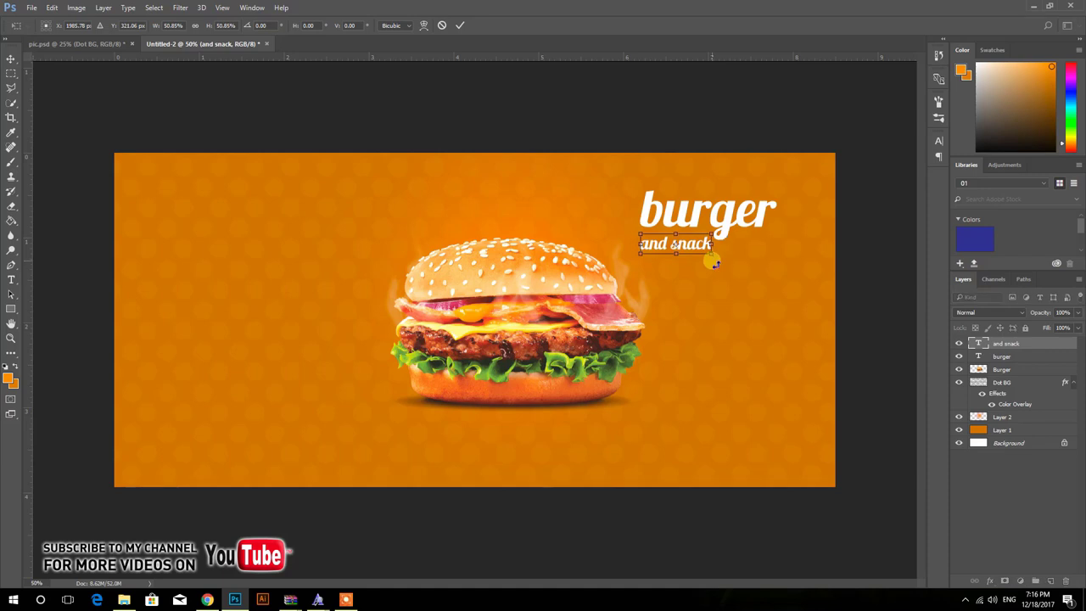
{"action": "key", "text": "Return"}
{"action": "key", "text": "Up"}
{"action": "key", "text": "Up"}
{"action": "key", "text": "Up"}
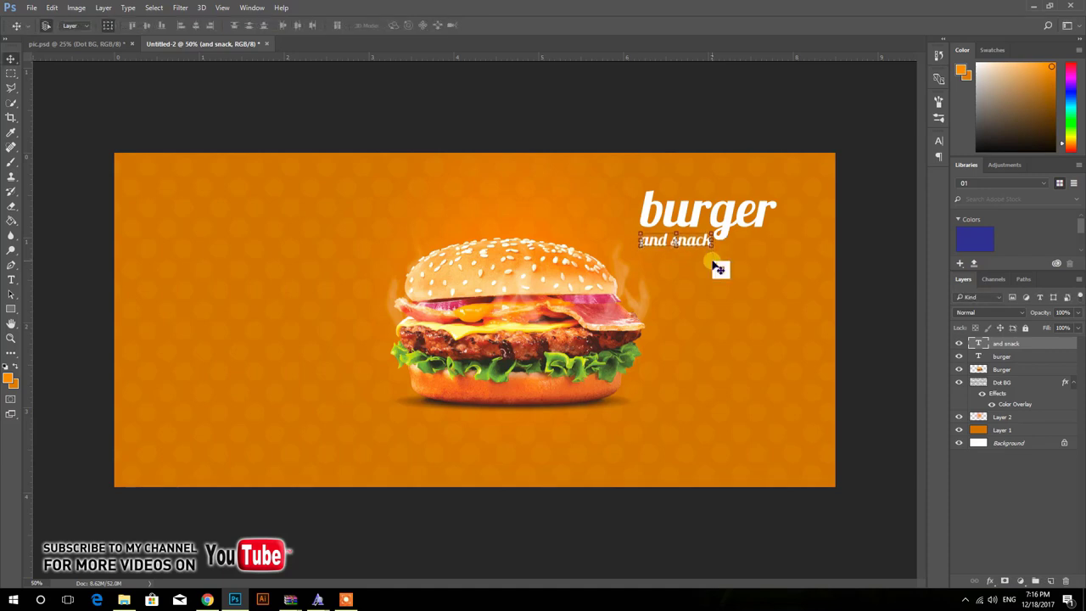
Colour the 'and snack' text bright red
{"action": "key", "text": "t"}
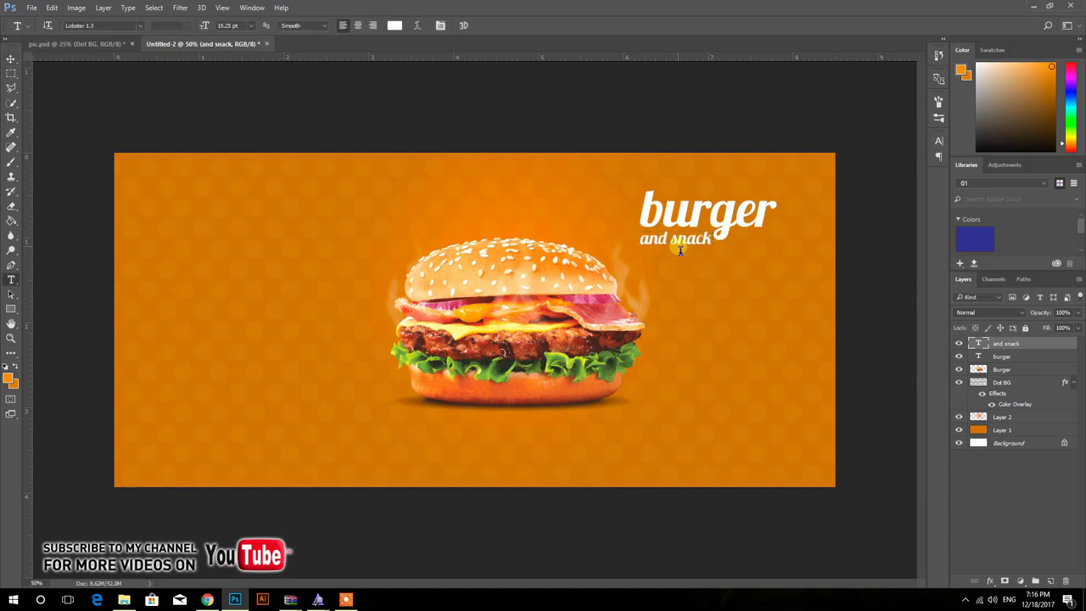
{"action": "left_click", "coordinate": [679, 250]}
{"action": "key", "text": "ctrl+a"}
{"action": "left_click", "coordinate": [394, 25]}
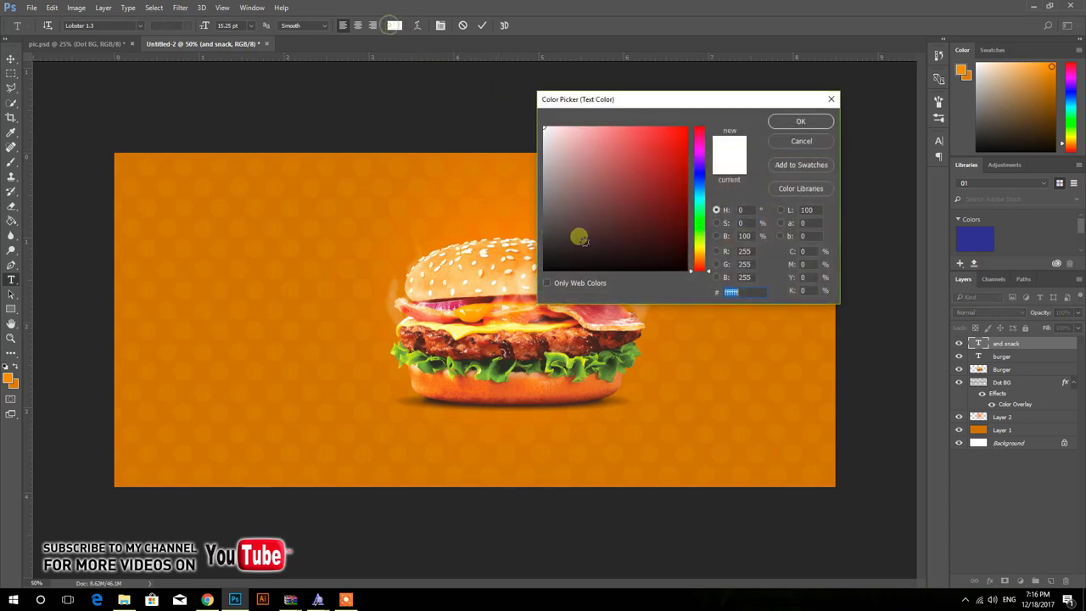
{"action": "left_click_drag", "start_coordinate": [653, 193], "coordinate": [682, 157]}
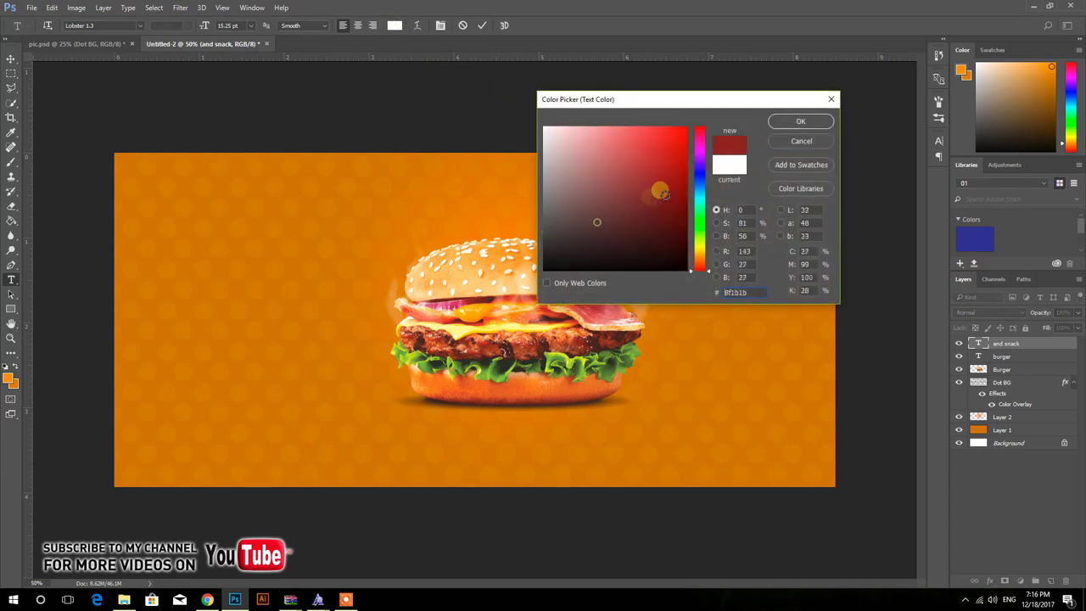
{"action": "left_click", "coordinate": [790, 118]}
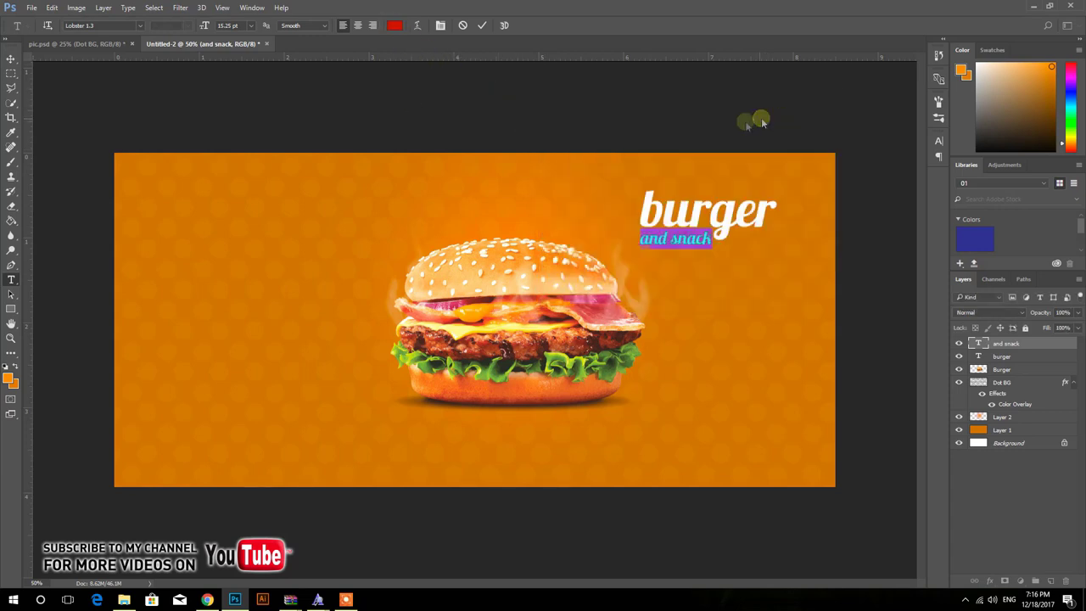
{"action": "left_click", "coordinate": [481, 26]}
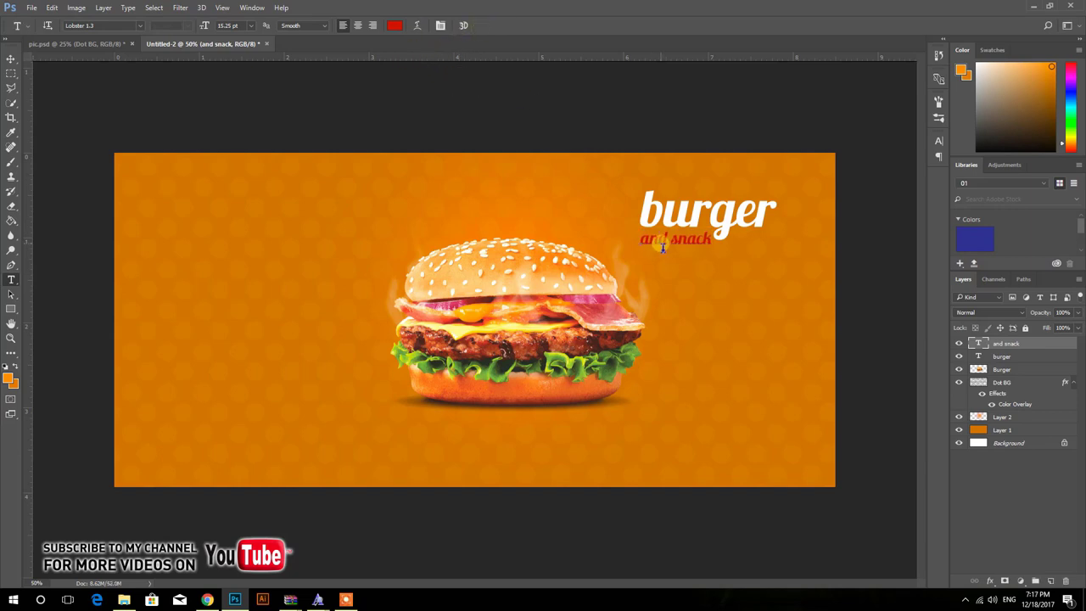
Change the 'and snack' colour from red to near-black 292323
{"action": "left_click", "coordinate": [662, 247]}
{"action": "key", "text": "ctrl+a"}
{"action": "left_click", "coordinate": [394, 25]}
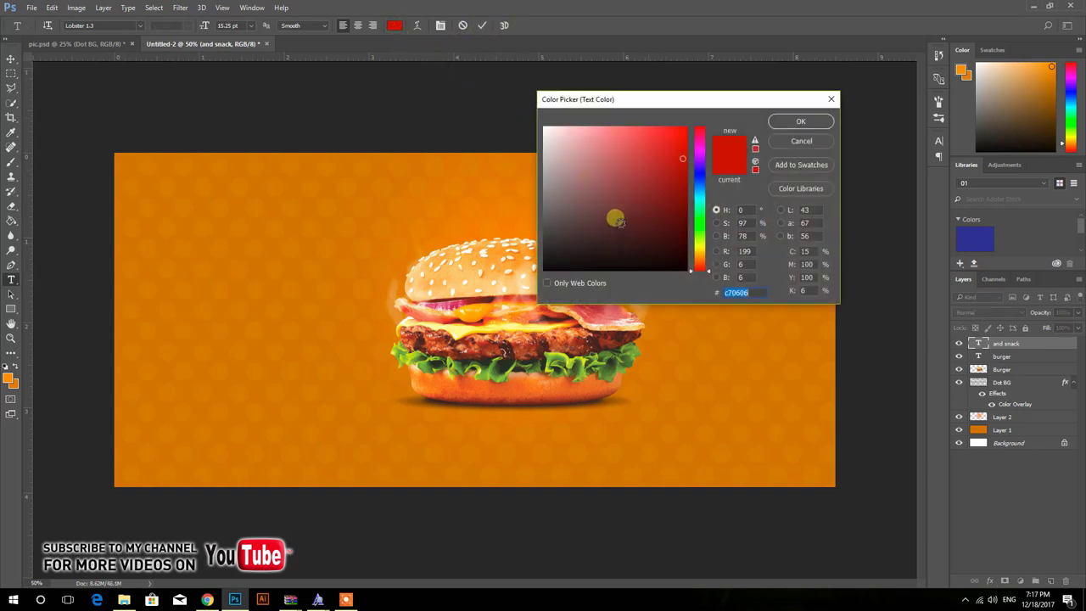
{"action": "left_click_drag", "start_coordinate": [647, 211], "coordinate": [580, 246]}
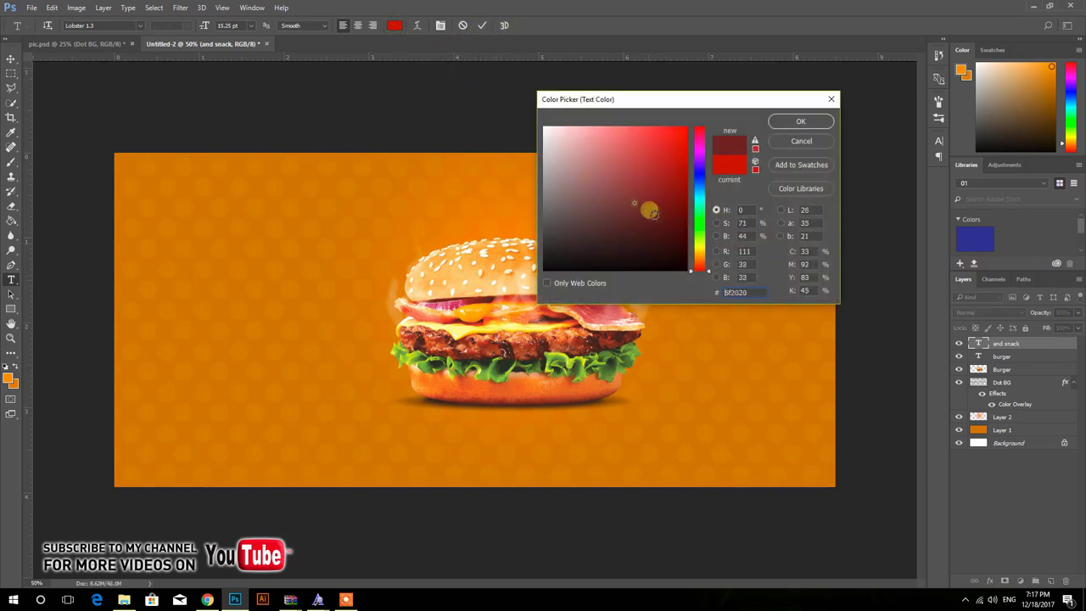
{"action": "left_click", "coordinate": [768, 121]}
{"action": "left_click", "coordinate": [482, 25]}
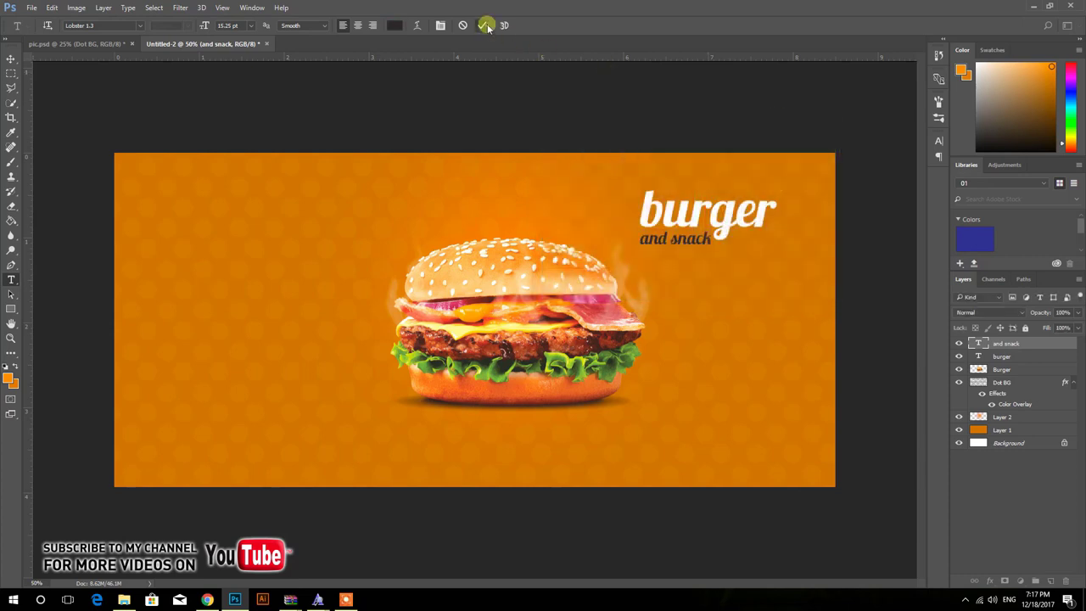
{"action": "left_click", "coordinate": [13, 61]}
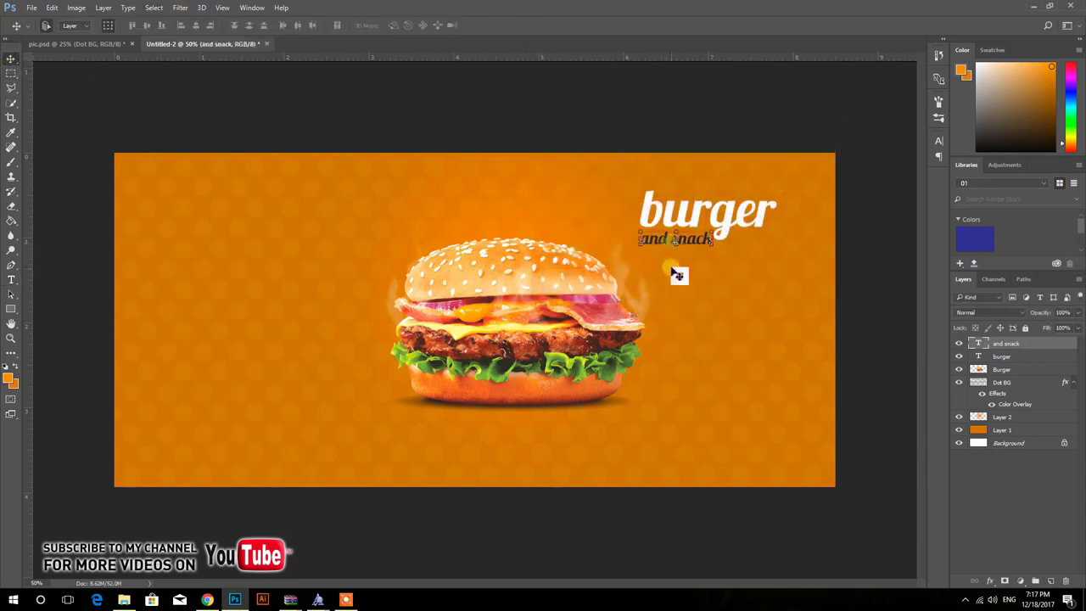
Copy 'and snack' above the headline and retype it as 'King Special' in Dancing Script OT
{"action": "key", "text": "ctrl"}
{"action": "left_click_drag", "start_coordinate": [687, 318], "coordinate": [684, 315]}
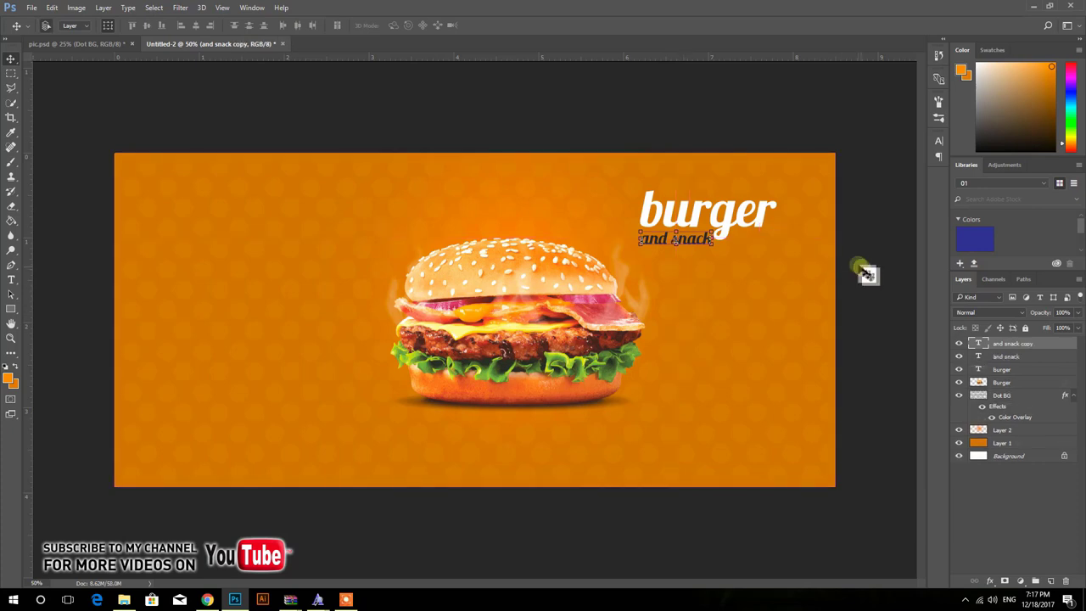
{"action": "left_click_drag", "start_coordinate": [697, 242], "coordinate": [710, 193]}
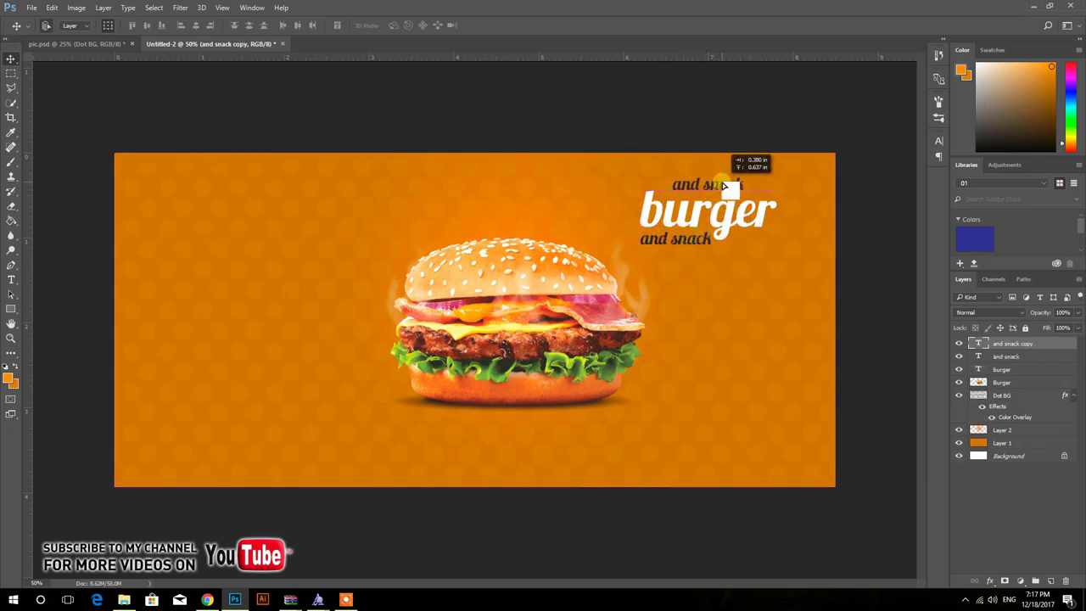
{"action": "key", "text": "t"}
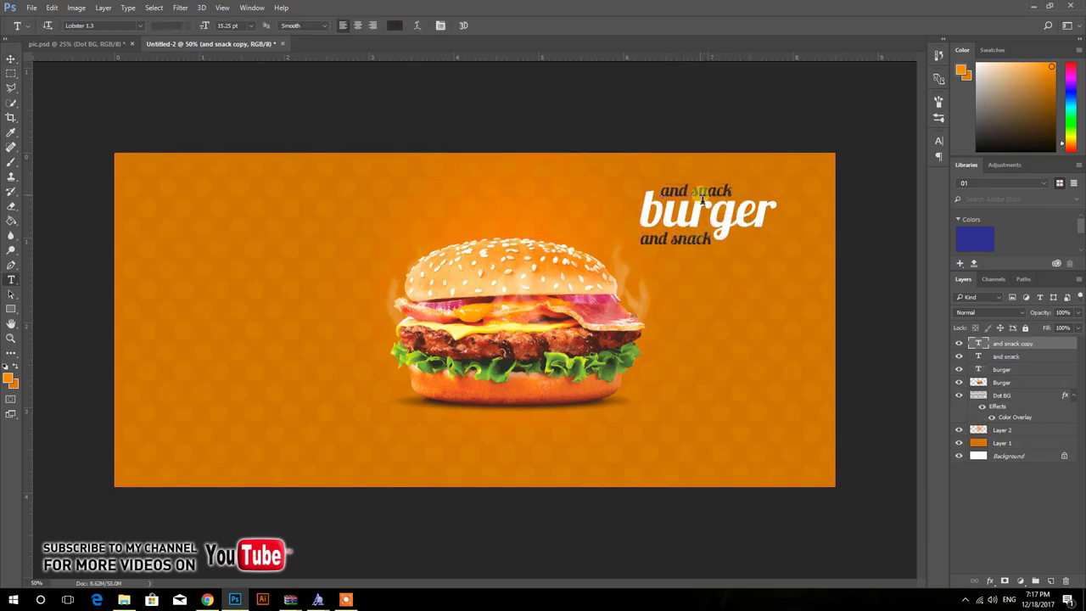
{"action": "left_click", "coordinate": [701, 197]}
{"action": "key", "text": "ctrl+a"}
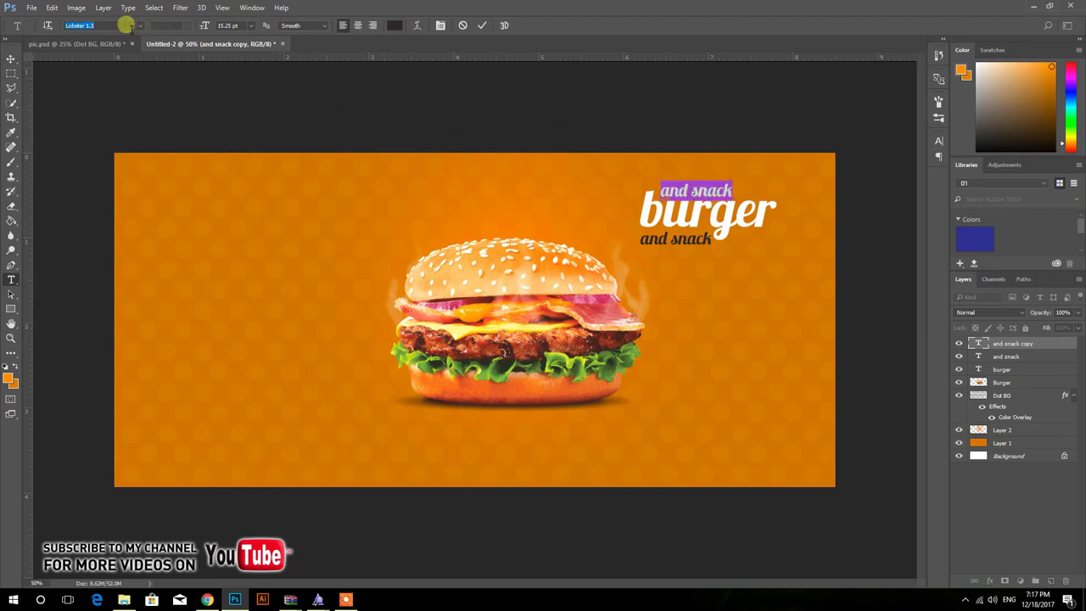
{"action": "type", "text": "da"}
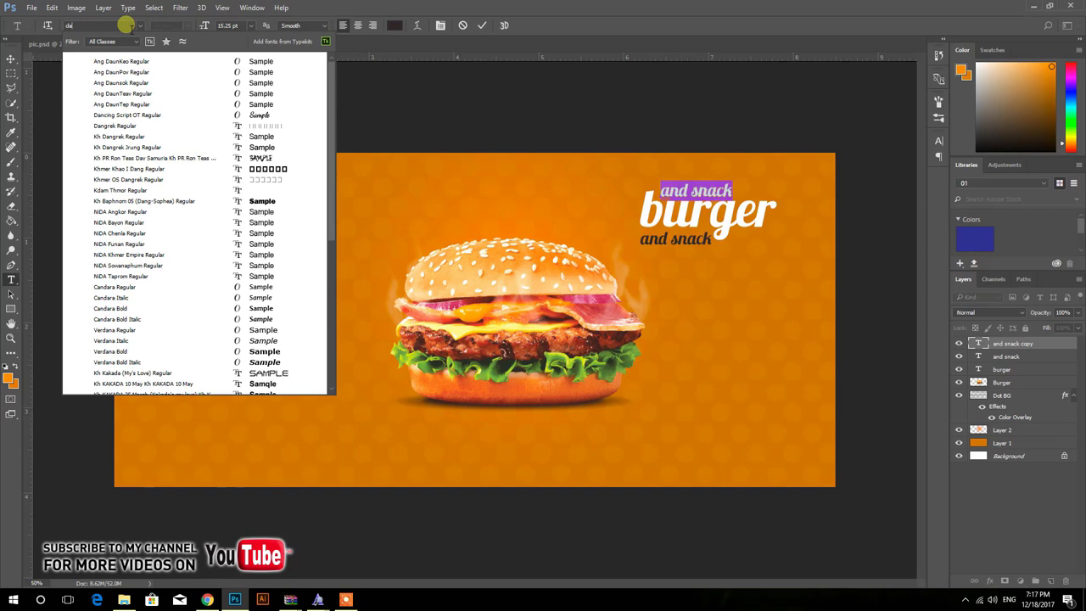
{"action": "type", "text": "nc"}
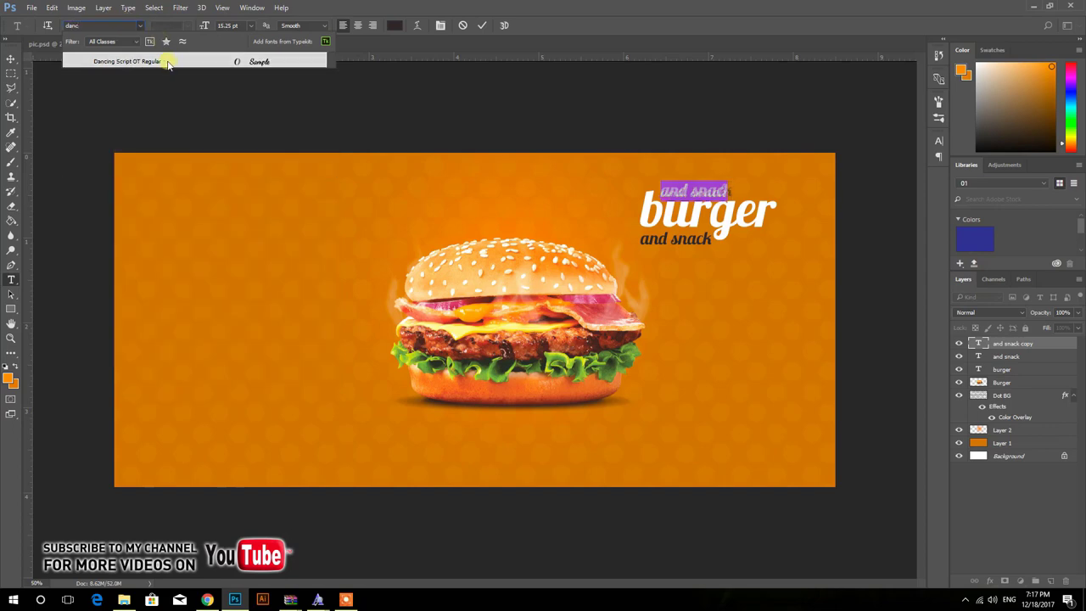
{"action": "left_click", "coordinate": [167, 62]}
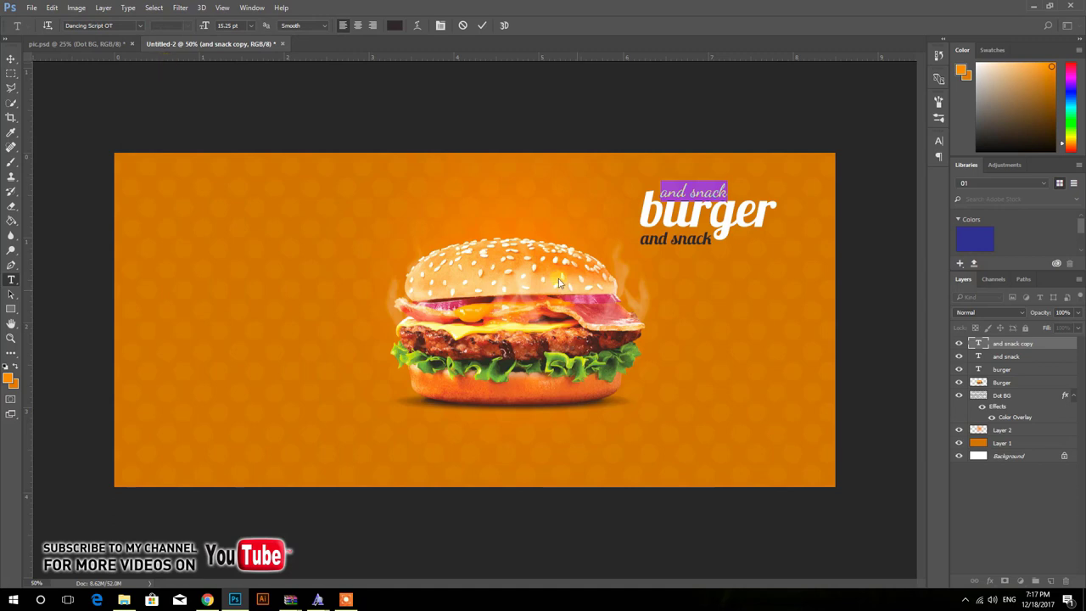
{"action": "type", "text": "K"}
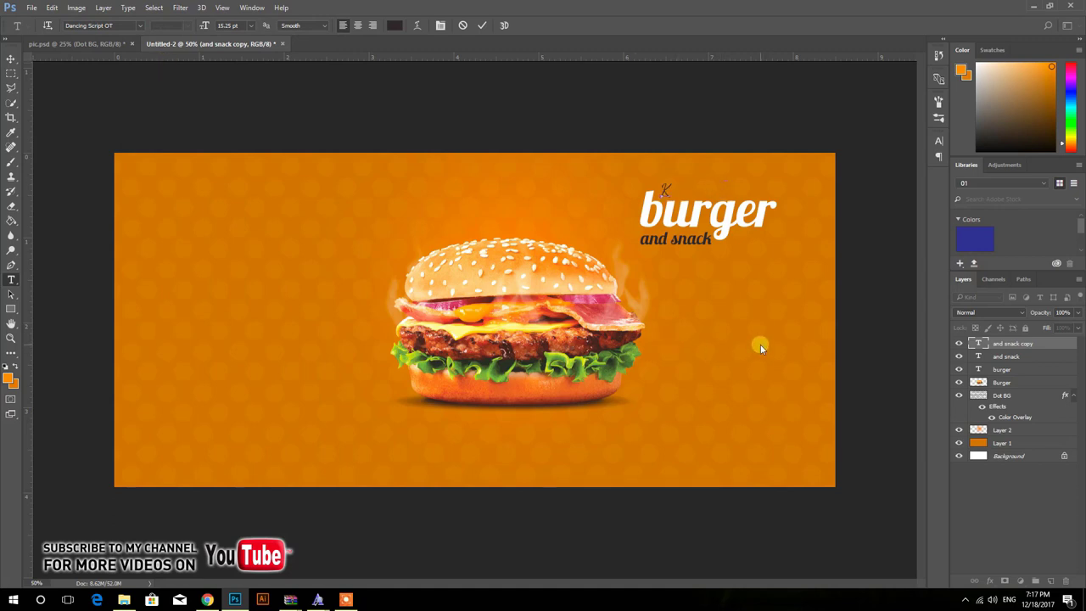
{"action": "type", "text": "ing Sp"}
{"action": "type", "text": "ecial"}
{"action": "left_click", "coordinate": [480, 26]}
Scale the King Special line up to about 139%
{"action": "left_click", "coordinate": [11, 58]}
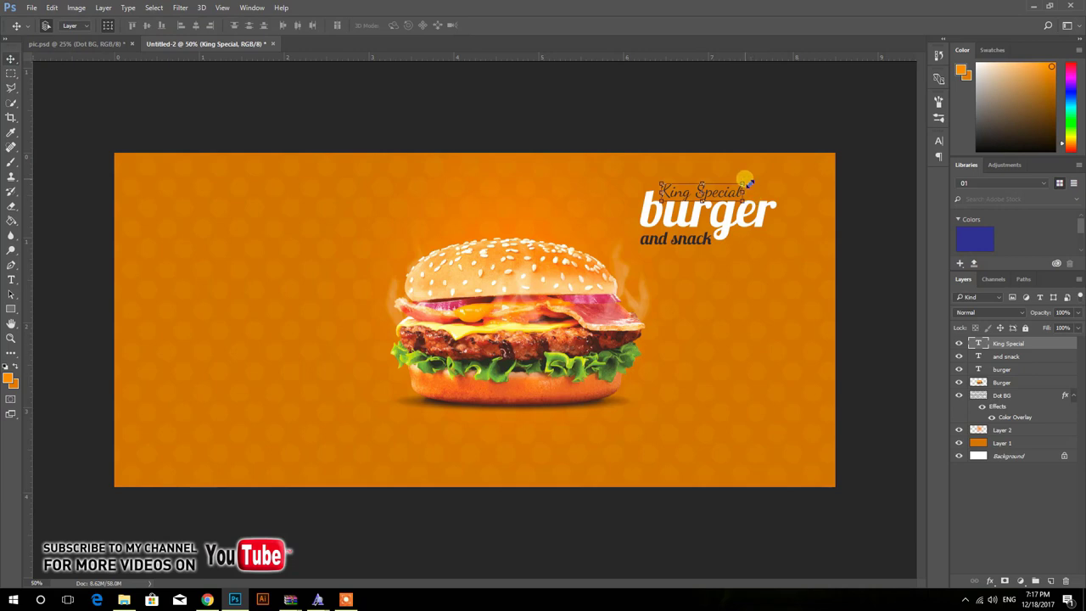
{"action": "left_click_drag", "start_coordinate": [748, 183], "coordinate": [773, 161]}
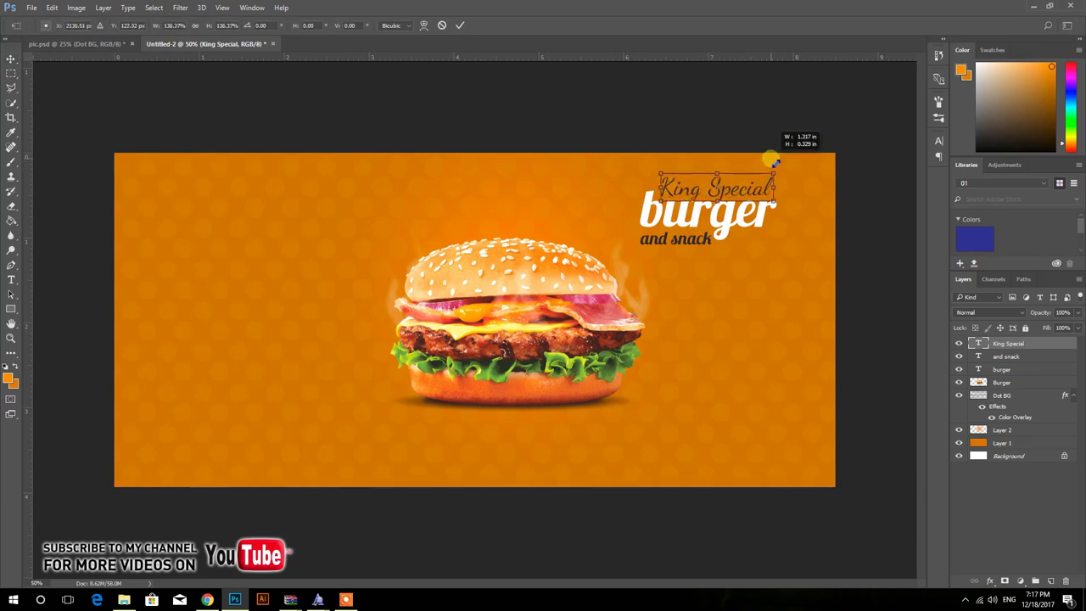
{"action": "left_click_drag", "start_coordinate": [774, 161], "coordinate": [770, 158]}
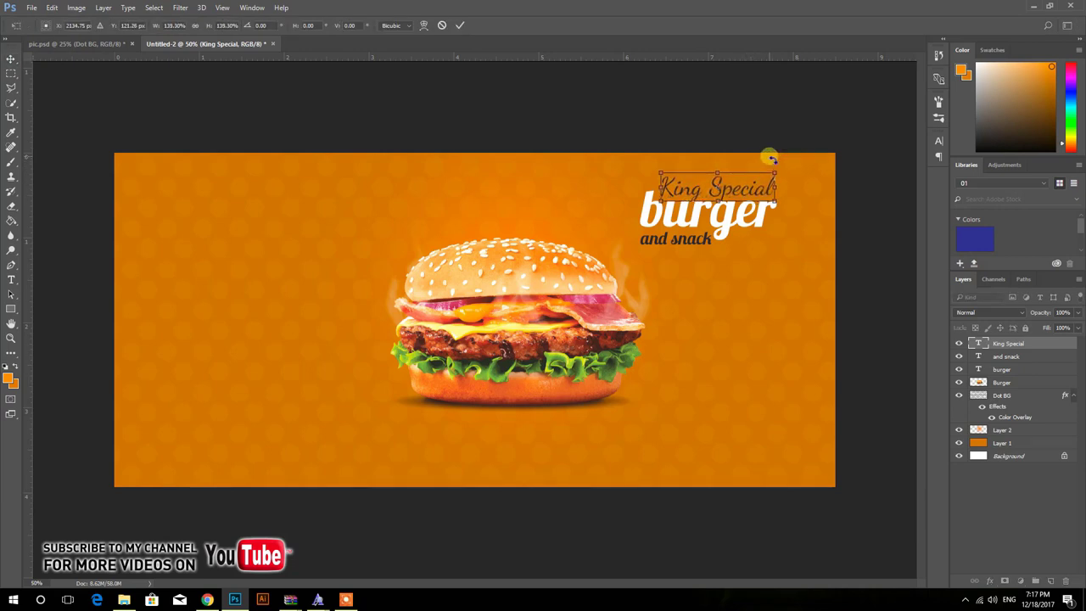
{"action": "key", "text": "Return"}
Shift the King Special, burger and 'and snack' lines together to the right
{"action": "left_click", "coordinate": [731, 229], "text": "shift"}
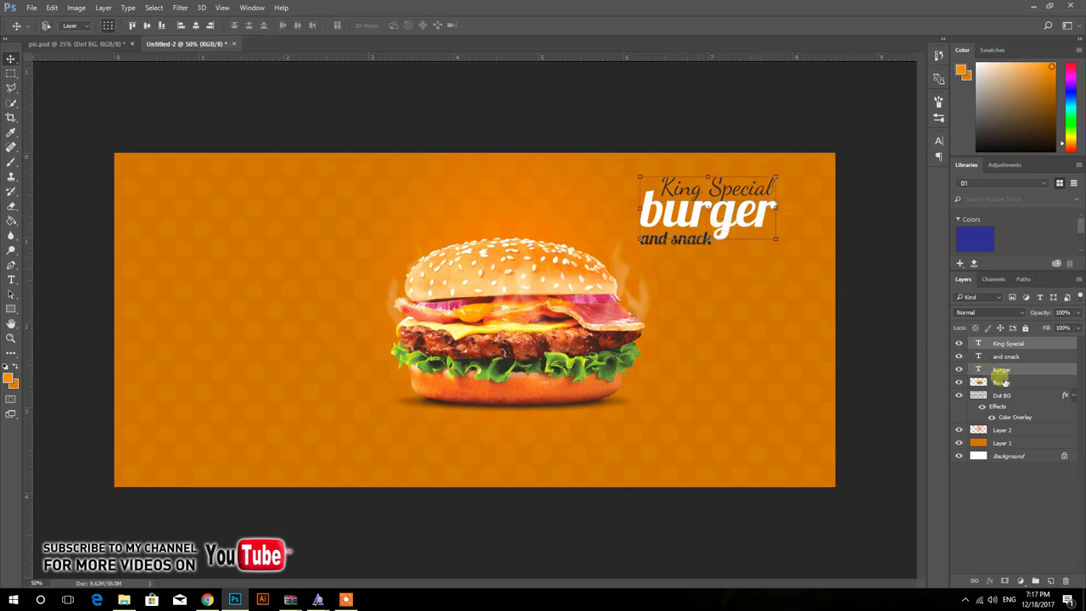
{"action": "left_click", "coordinate": [1014, 357], "text": "shift"}
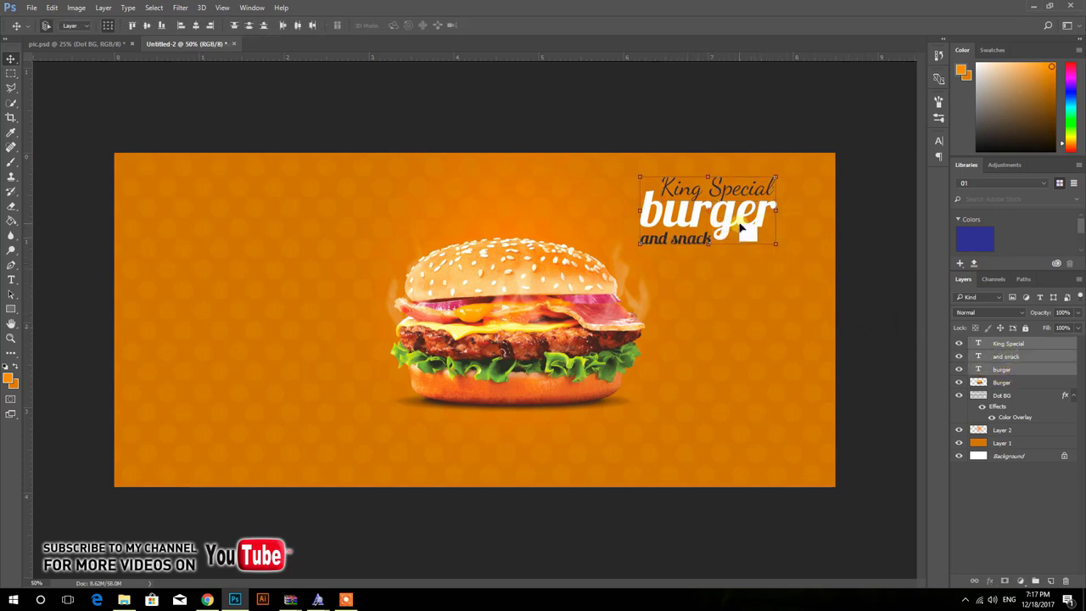
{"action": "left_click_drag", "start_coordinate": [740, 226], "coordinate": [772, 231]}
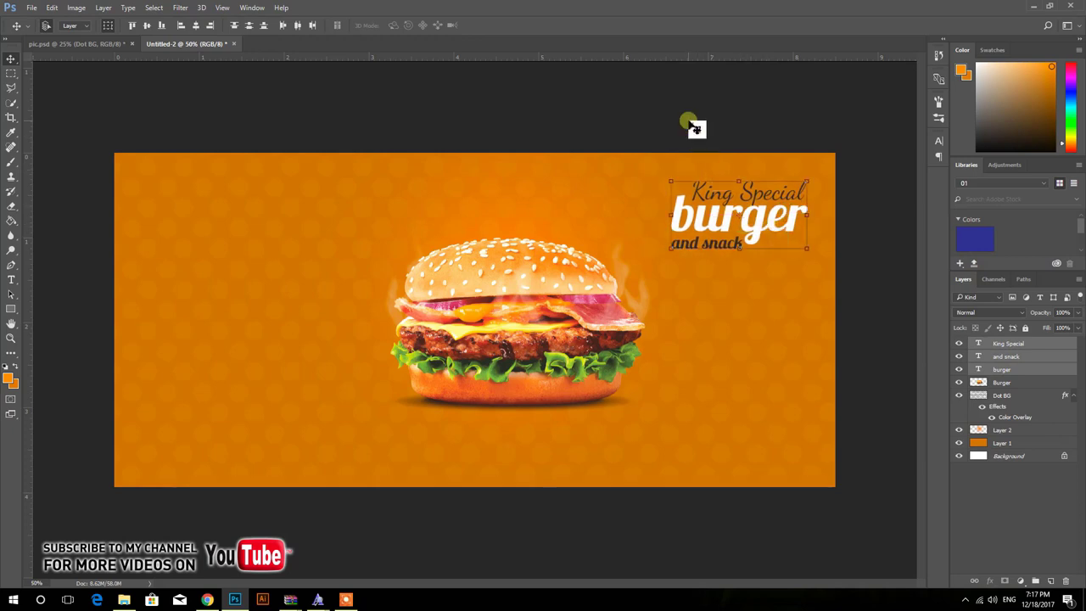
{"action": "left_click", "coordinate": [645, 140]}
Bring the French fries in from pic.psd and rescale the burger and fries together
{"action": "left_click", "coordinate": [128, 44]}
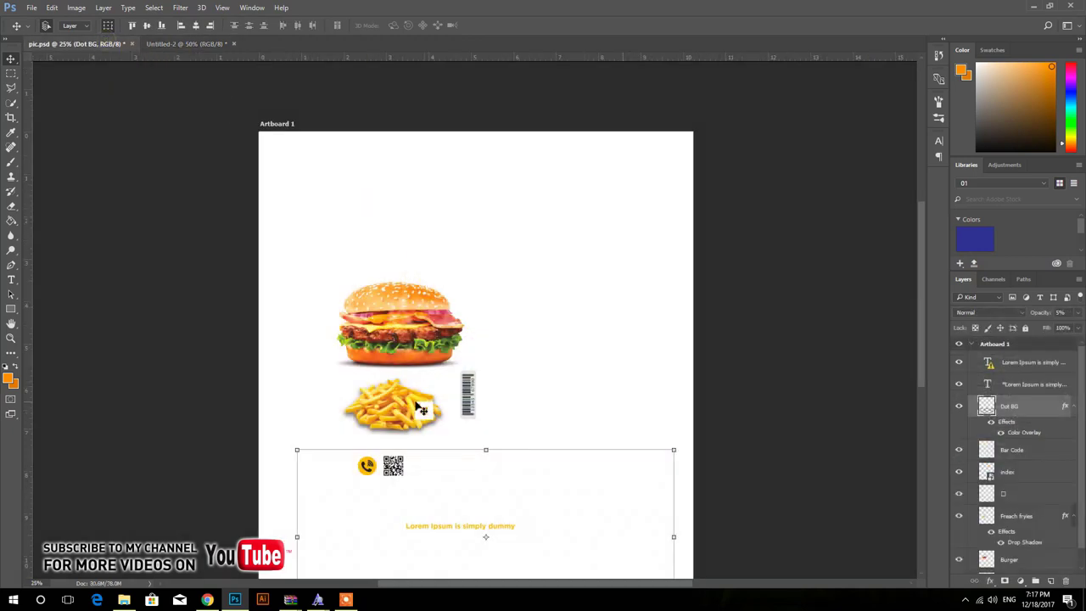
{"action": "mouse_move", "coordinate": [400, 399]}
{"action": "left_mouse_down"}
{"action": "mouse_move", "coordinate": [212, 48]}
{"action": "mouse_move", "coordinate": [582, 384]}
{"action": "mouse_move", "coordinate": [625, 405]}
{"action": "left_mouse_up"}
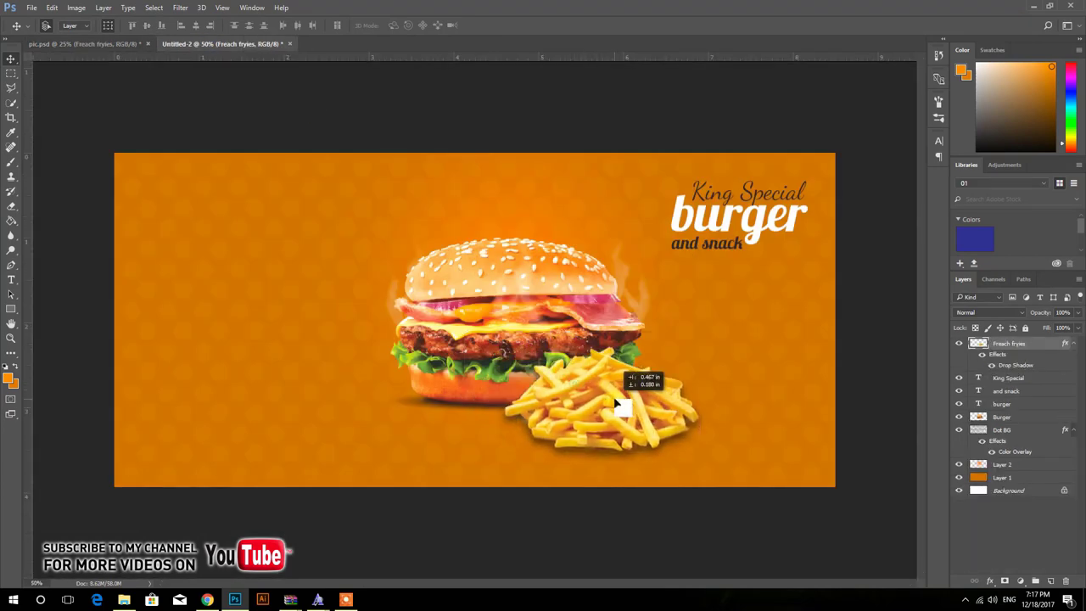
{"action": "left_click", "coordinate": [497, 291], "text": "shift"}
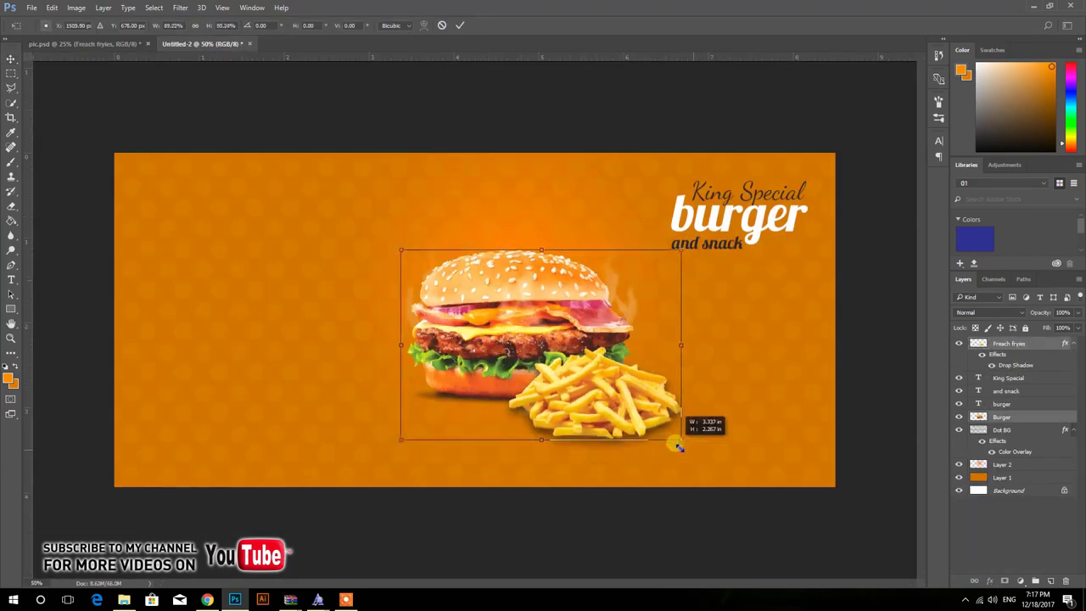
{"action": "left_click_drag", "start_coordinate": [699, 453], "coordinate": [660, 441]}
{"action": "left_click_drag", "start_coordinate": [502, 346], "coordinate": [496, 286]}
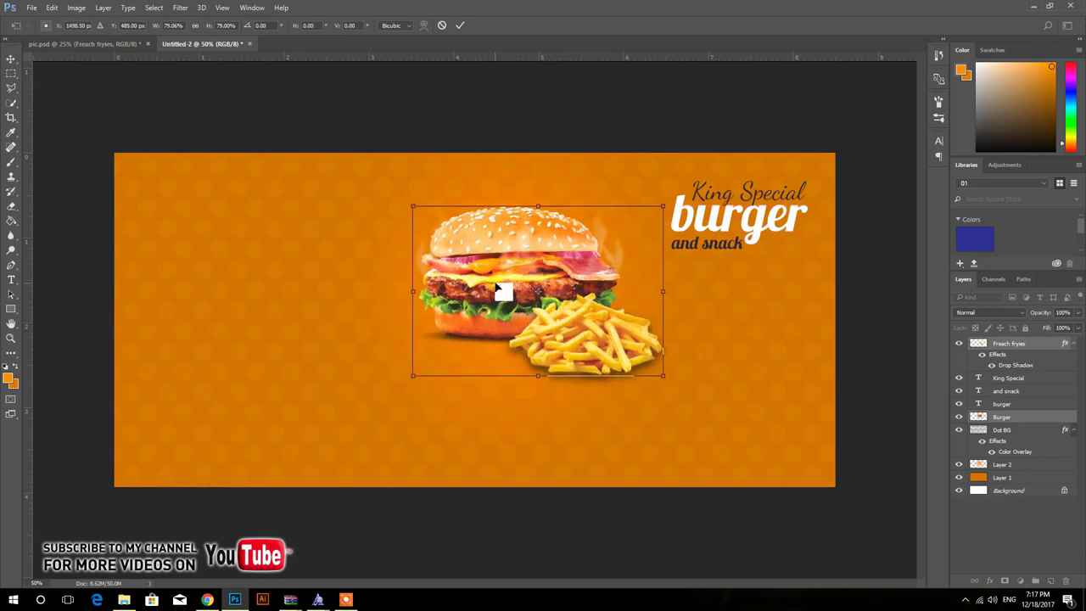
{"action": "left_click_drag", "start_coordinate": [662, 378], "coordinate": [669, 381]}
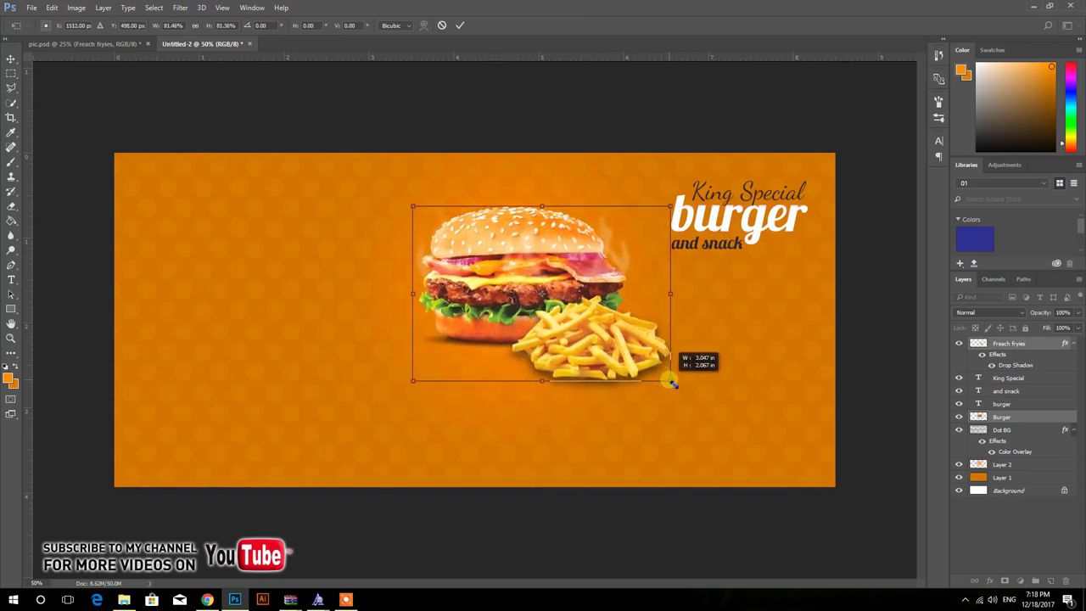
{"action": "key", "text": "Return"}
Nudge the fries layer slightly down and to the right
{"action": "left_click", "coordinate": [701, 347]}
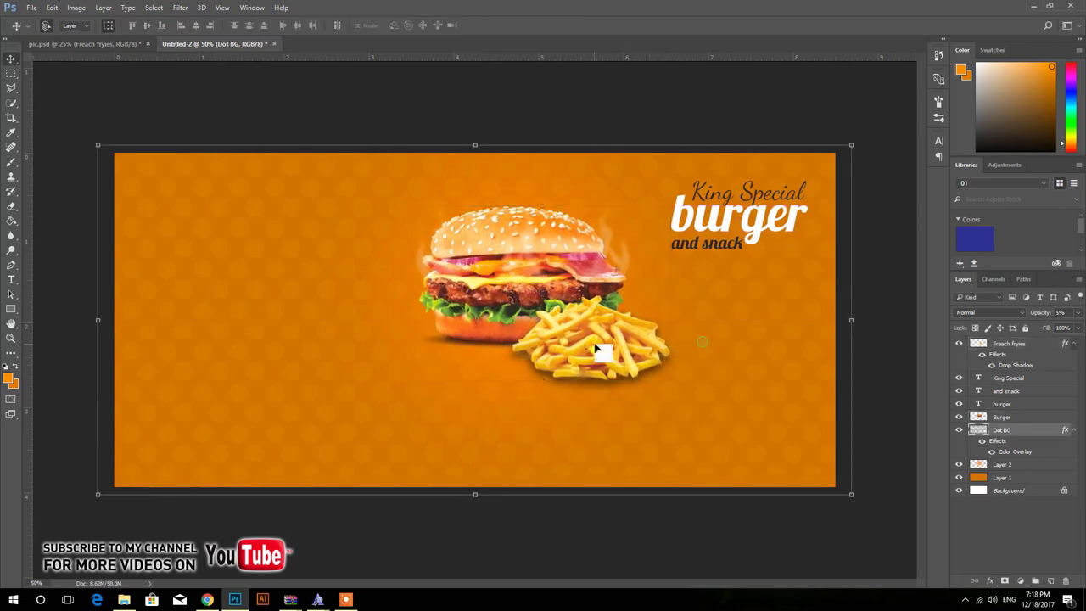
{"action": "left_click", "coordinate": [593, 346]}
{"action": "left_click_drag", "start_coordinate": [621, 348], "coordinate": [635, 360]}
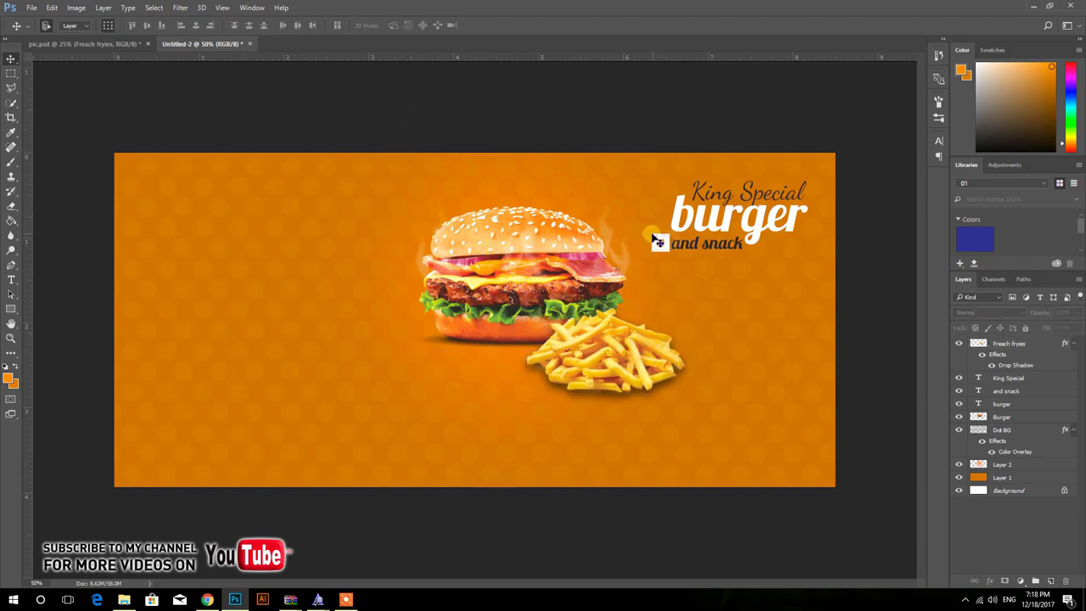
Copy the white burger word to the banner's left side and select its text
{"action": "left_click_drag", "start_coordinate": [670, 223], "coordinate": [188, 251]}
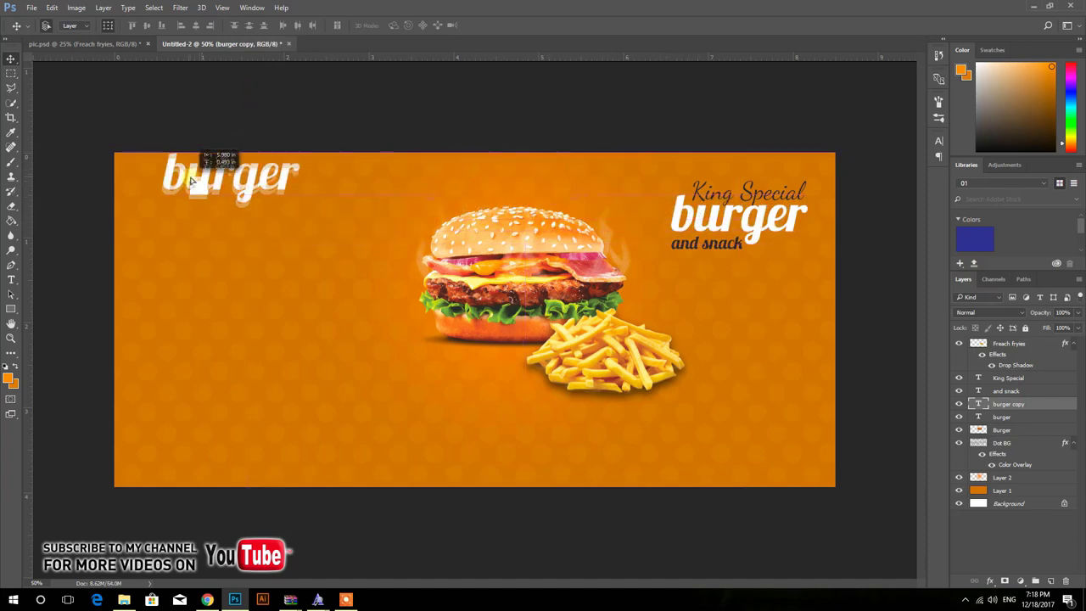
{"action": "key", "text": "t"}
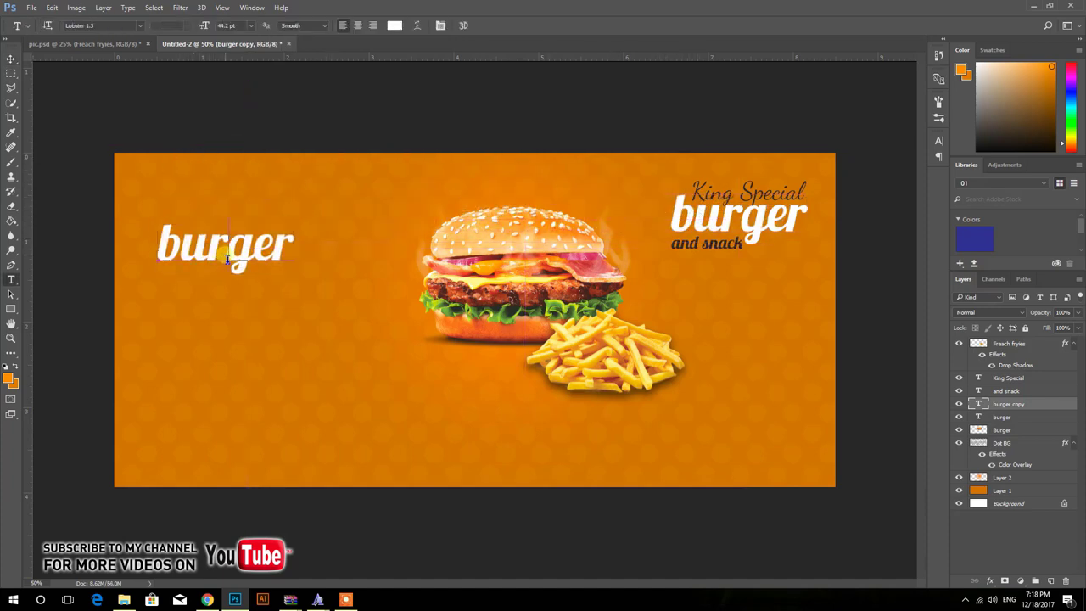
{"action": "double_click", "coordinate": [242, 264]}
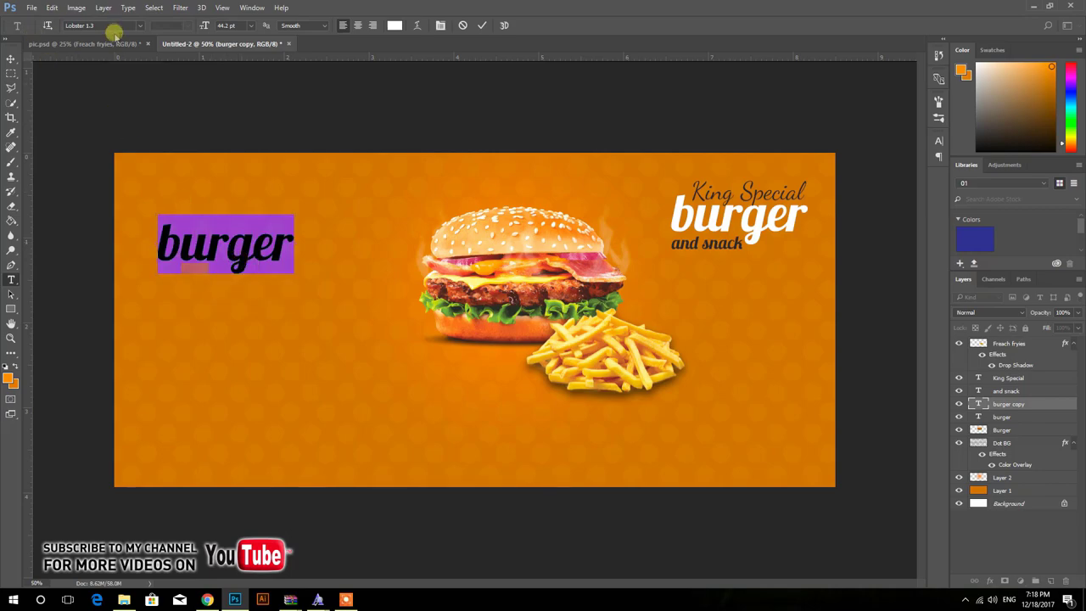
Retype the left copy as 'FREE*' in the A Love of Thunder font
{"action": "type", "text": "a love"}
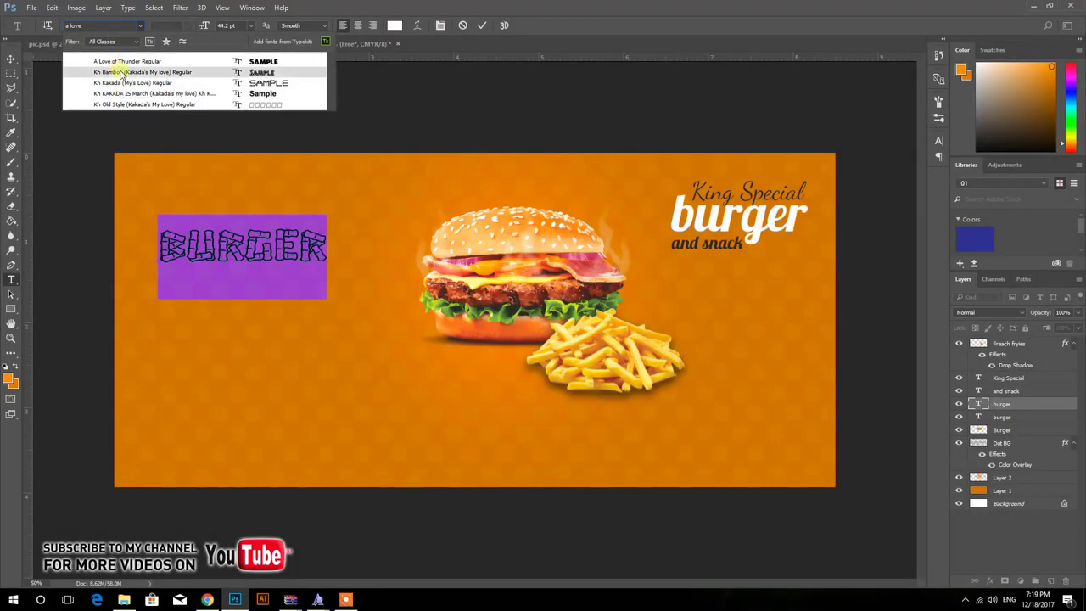
{"action": "left_click", "coordinate": [123, 61]}
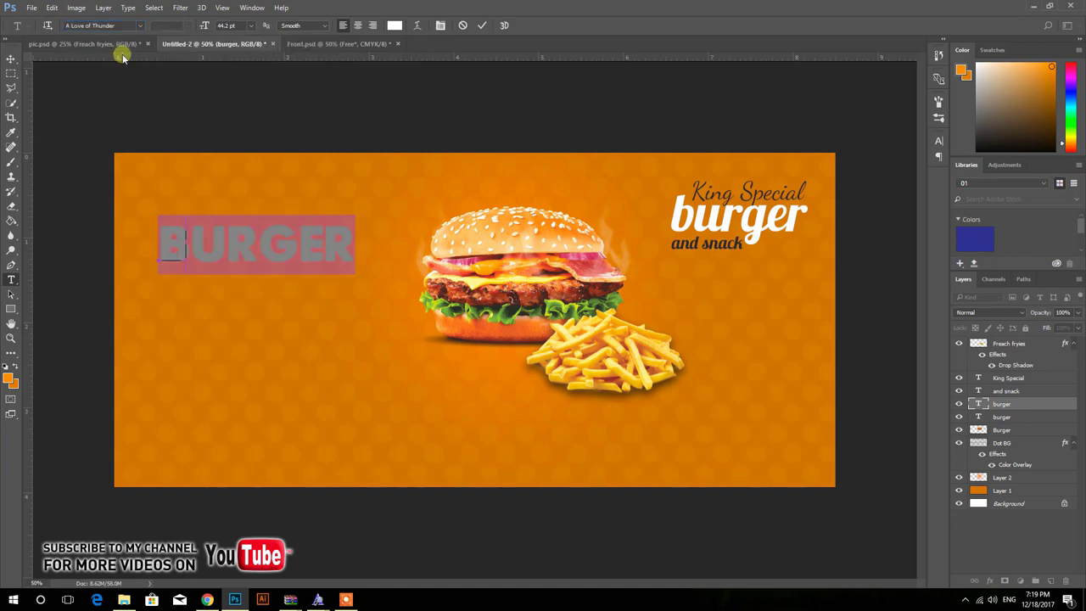
{"action": "type", "text": "F"}
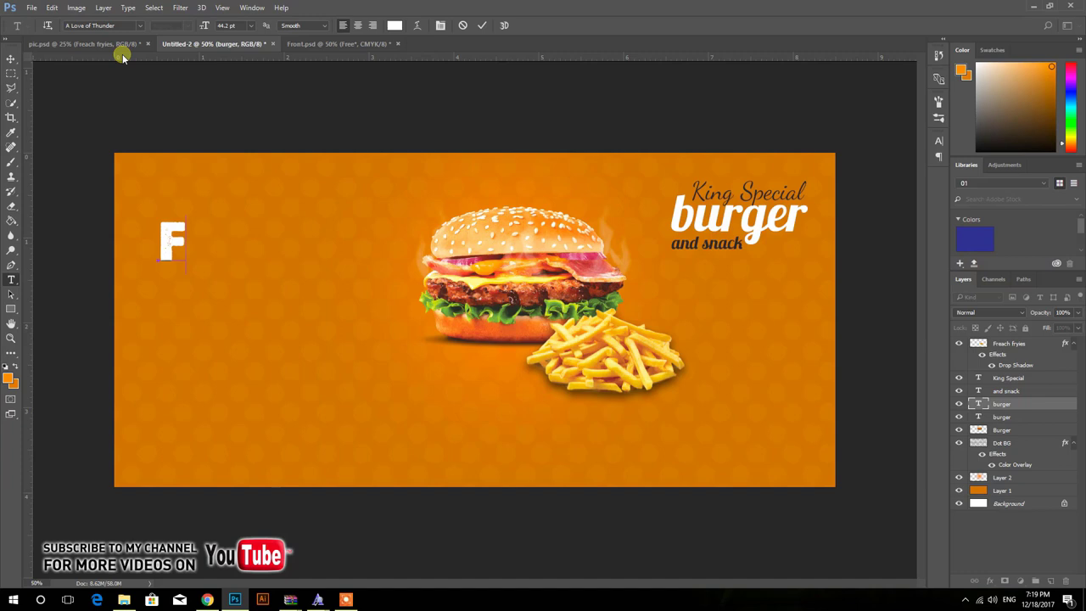
{"action": "type", "text": "REE*"}
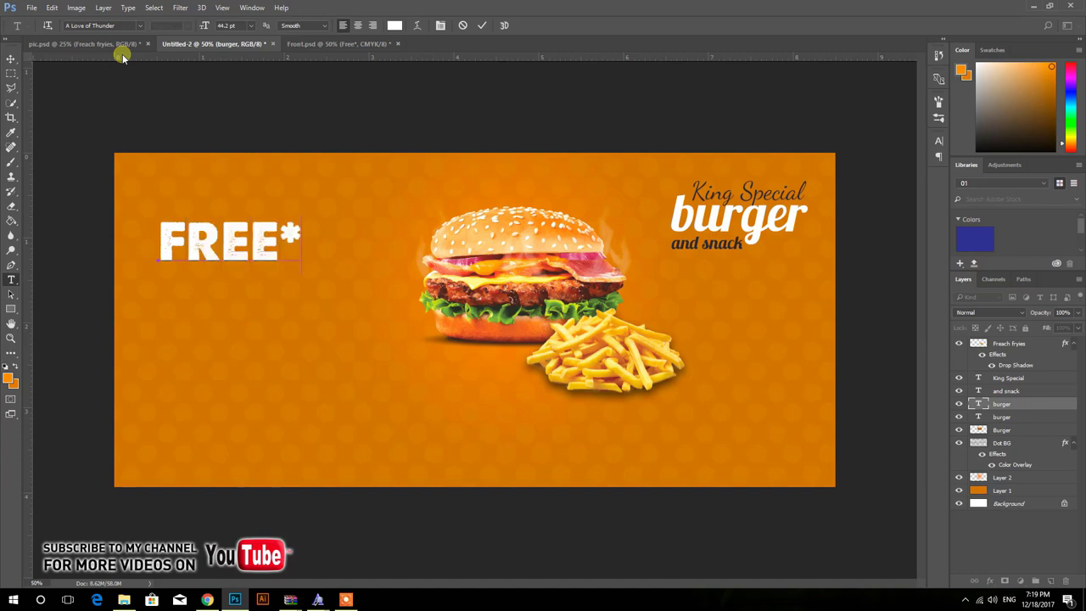
{"action": "left_click", "coordinate": [11, 57]}
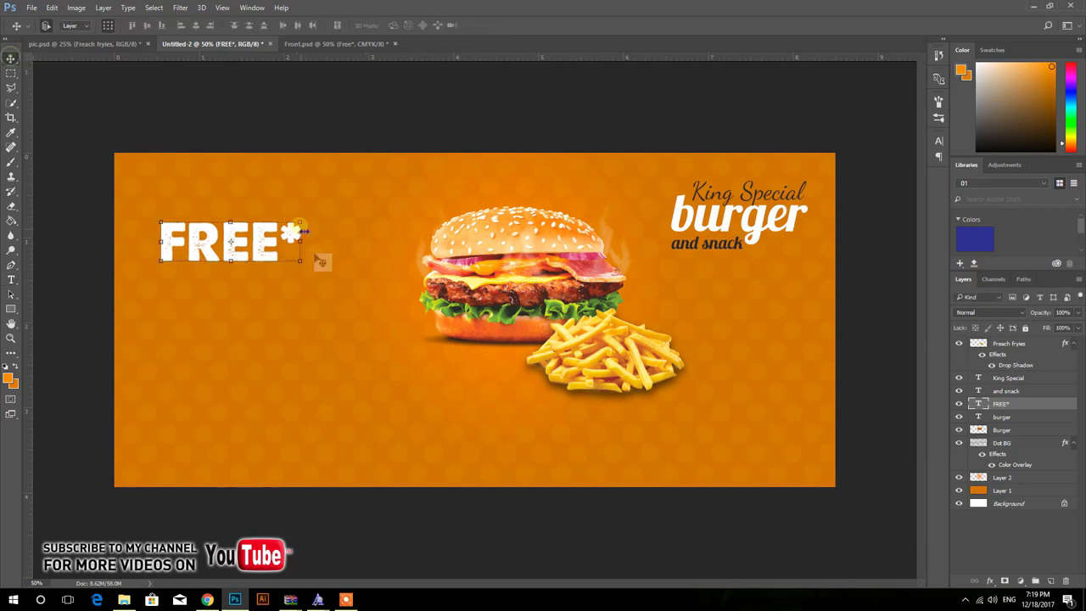
Enlarge the FREE* headline and make a duplicate of it
{"action": "key", "text": "ctrl+t"}
{"action": "left_click_drag", "start_coordinate": [303, 274], "coordinate": [404, 341]}
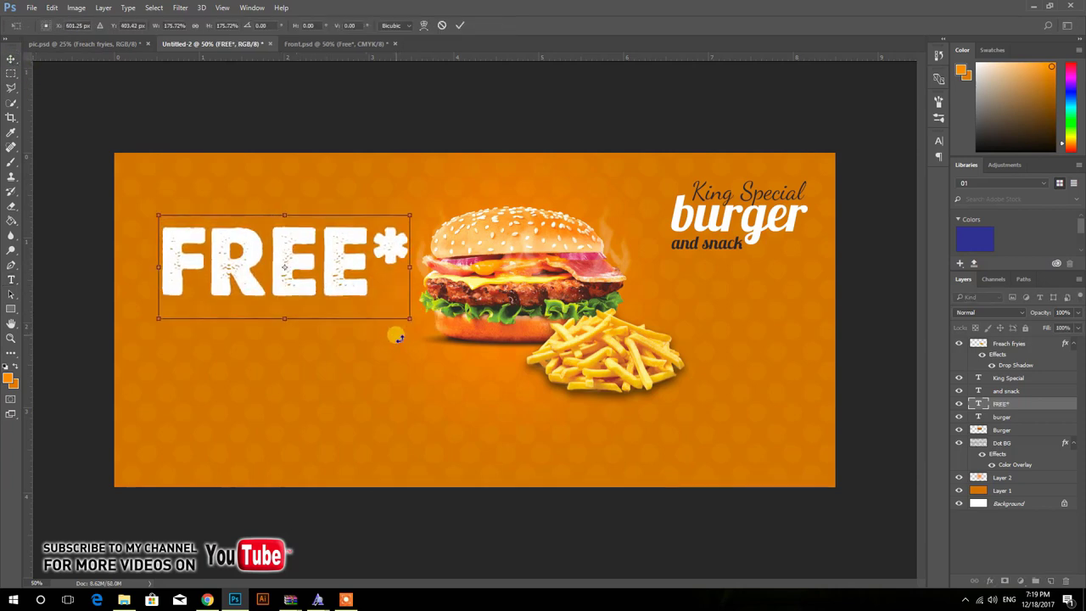
{"action": "key", "text": "Return"}
{"action": "left_click_drag", "start_coordinate": [380, 317], "coordinate": [367, 318]}
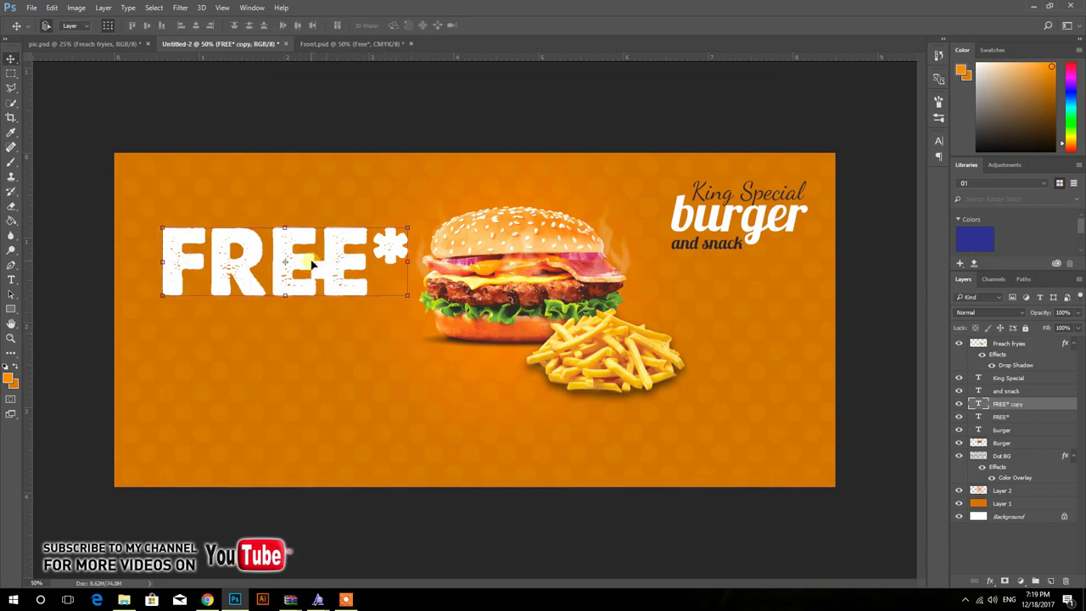
Move a copy of FREE* to a second line and set it to League Gothic at 36 pt
{"action": "left_click_drag", "start_coordinate": [312, 264], "coordinate": [311, 346]}
{"action": "double_click", "coordinate": [291, 346]}
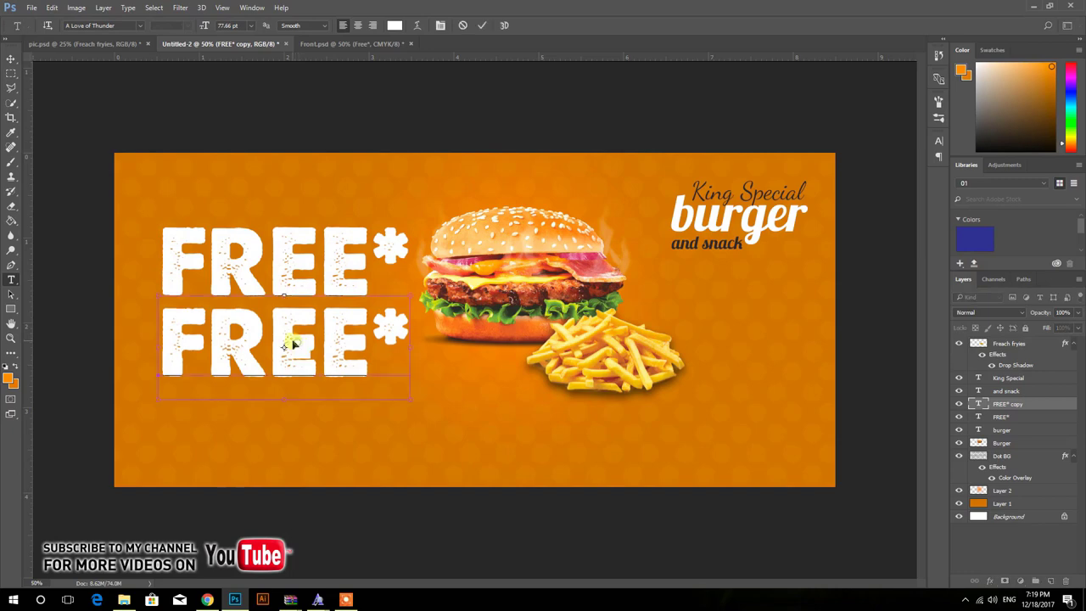
{"action": "key", "text": "ctrl+a"}
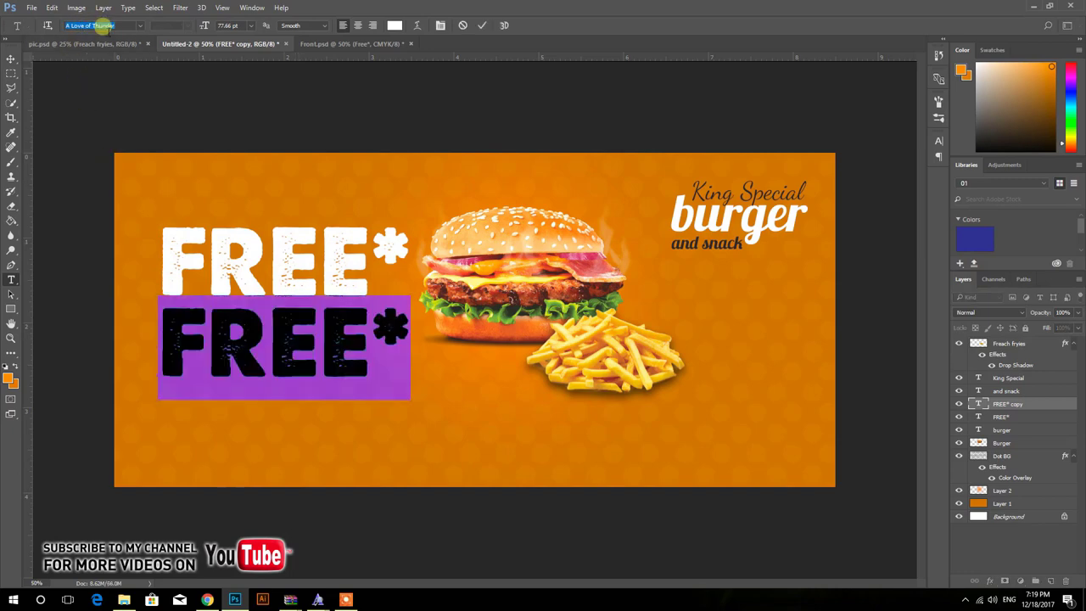
{"action": "type", "text": "le"}
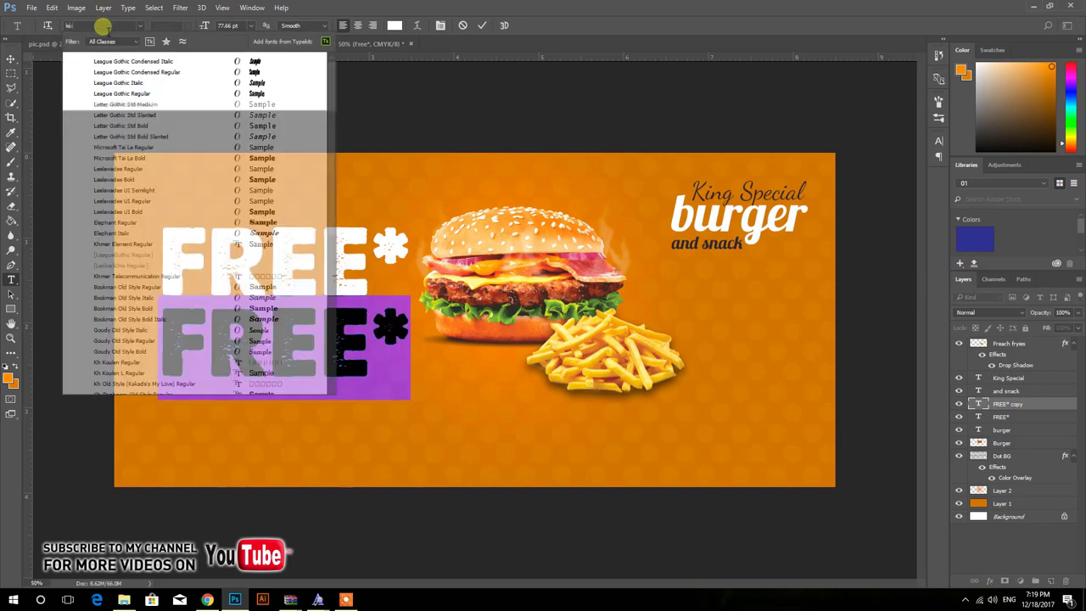
{"action": "type", "text": "a"}
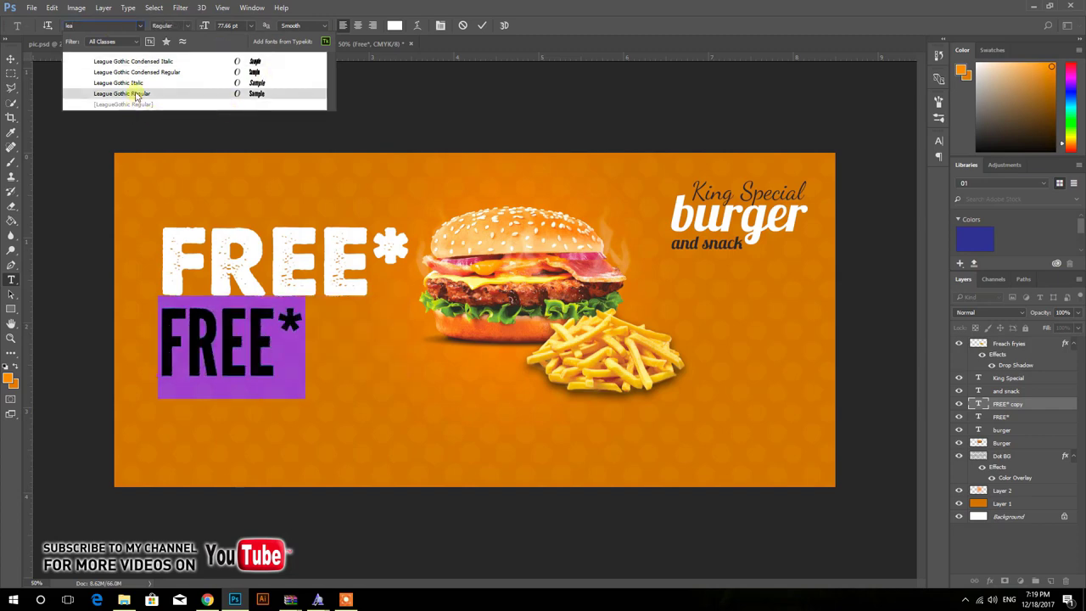
{"action": "left_click", "coordinate": [136, 93]}
{"action": "left_click", "coordinate": [249, 26]}
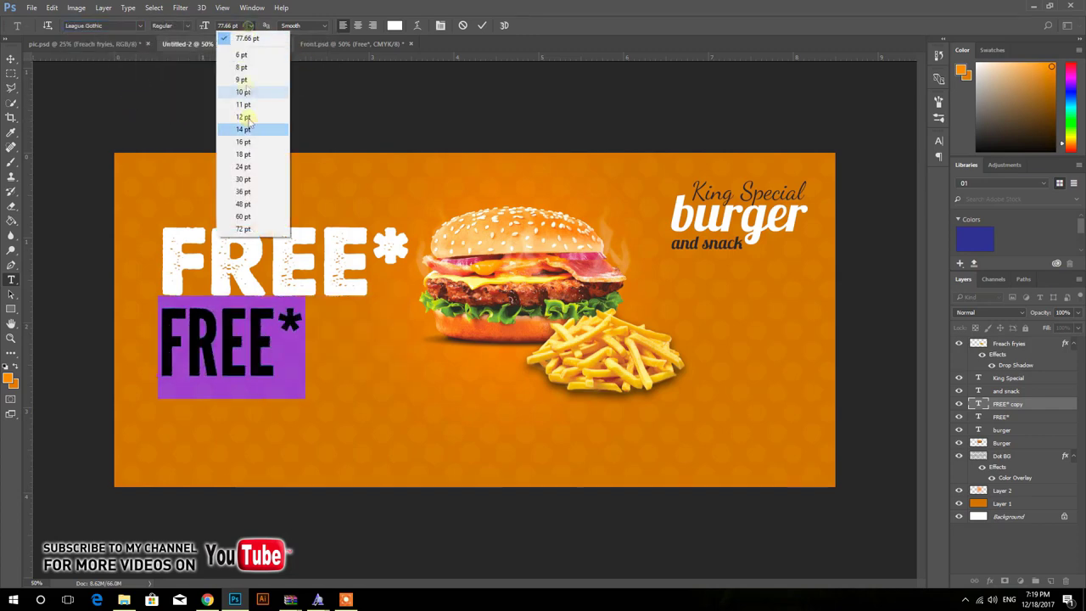
{"action": "left_click", "coordinate": [246, 196]}
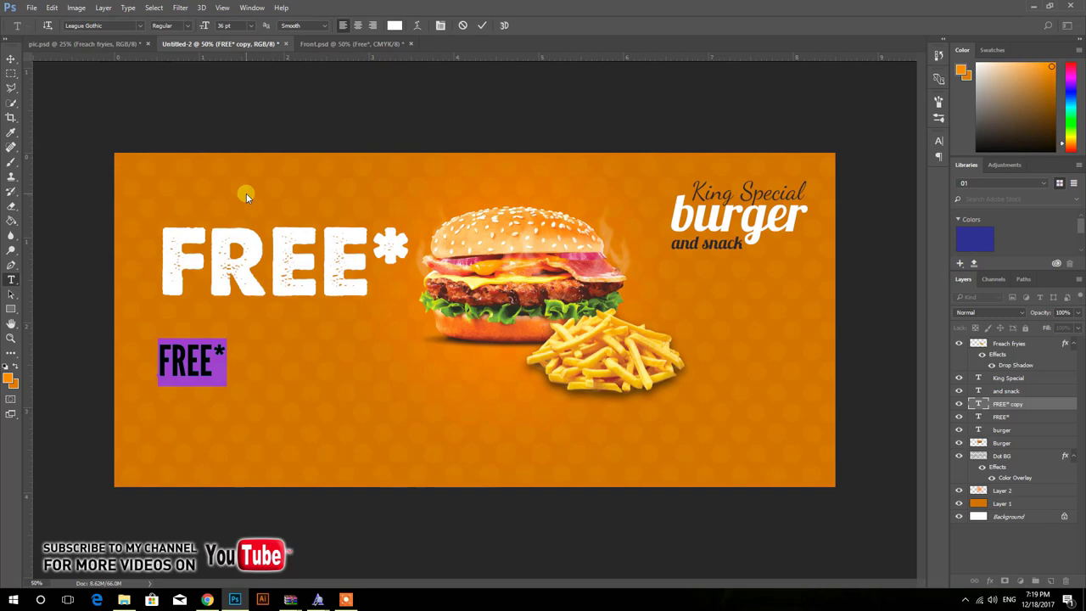
Retype the copy as HOT & SPICY BURGER and place it just under FREE*
{"action": "type", "text": "Hot"}
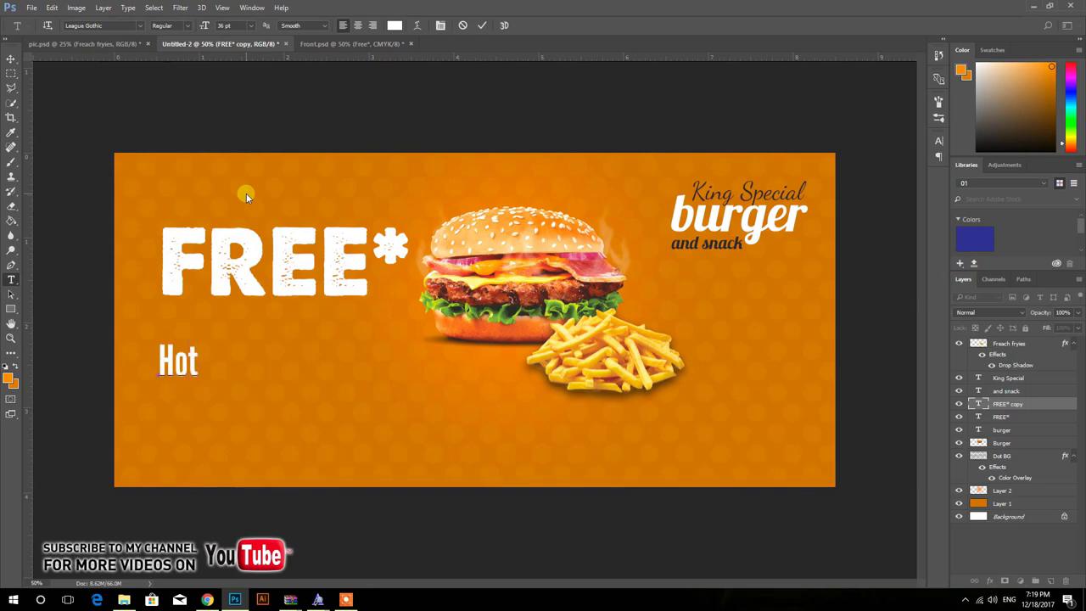
{"action": "key", "text": "BackSpace"}
{"action": "key", "text": "BackSpace"}
{"action": "type", "text": "O"}
{"action": "type", "text": "T & "}
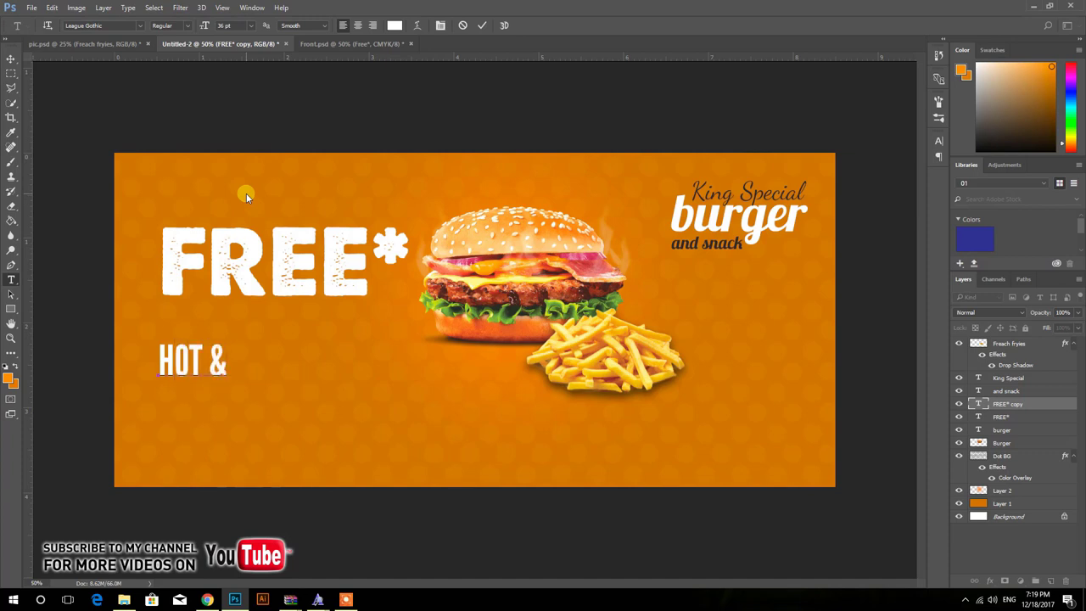
{"action": "type", "text": "SP"}
{"action": "type", "text": "ICY"}
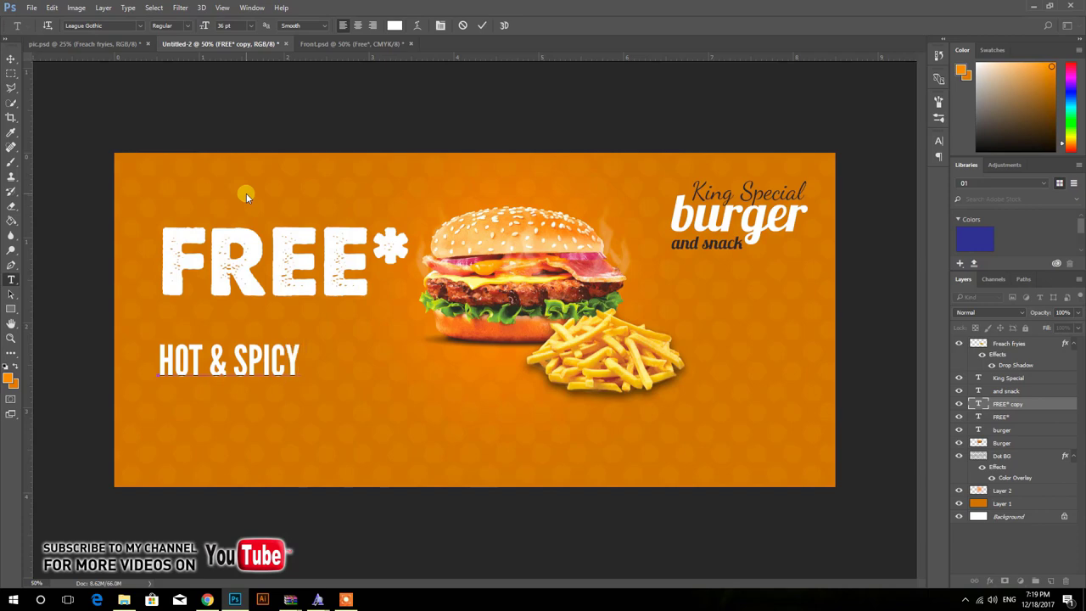
{"action": "type", "text": " BURGER"}
{"action": "left_click", "coordinate": [11, 57]}
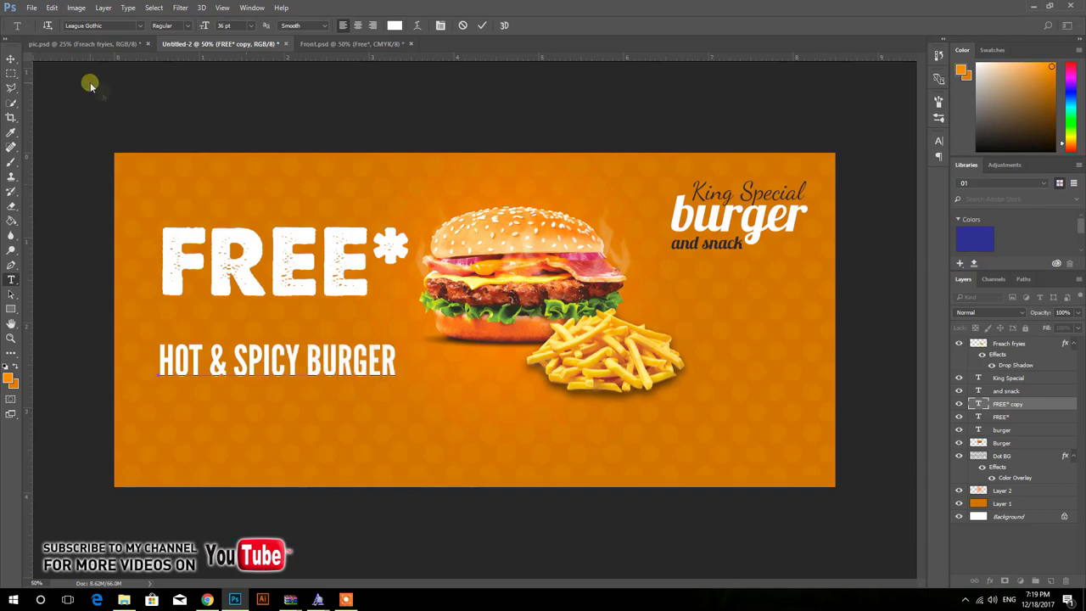
{"action": "left_click_drag", "start_coordinate": [280, 374], "coordinate": [284, 363]}
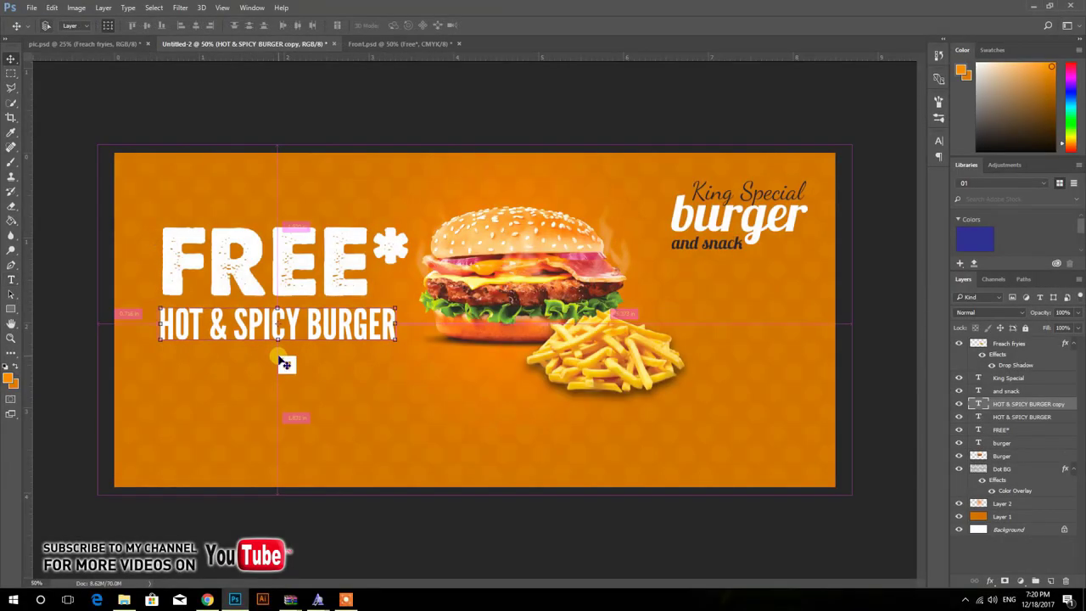
Duplicate the subheading below itself and retype it as WITH PURCHASE ANY SOFT DRINK
{"action": "left_click_drag", "start_coordinate": [248, 328], "coordinate": [246, 382]}
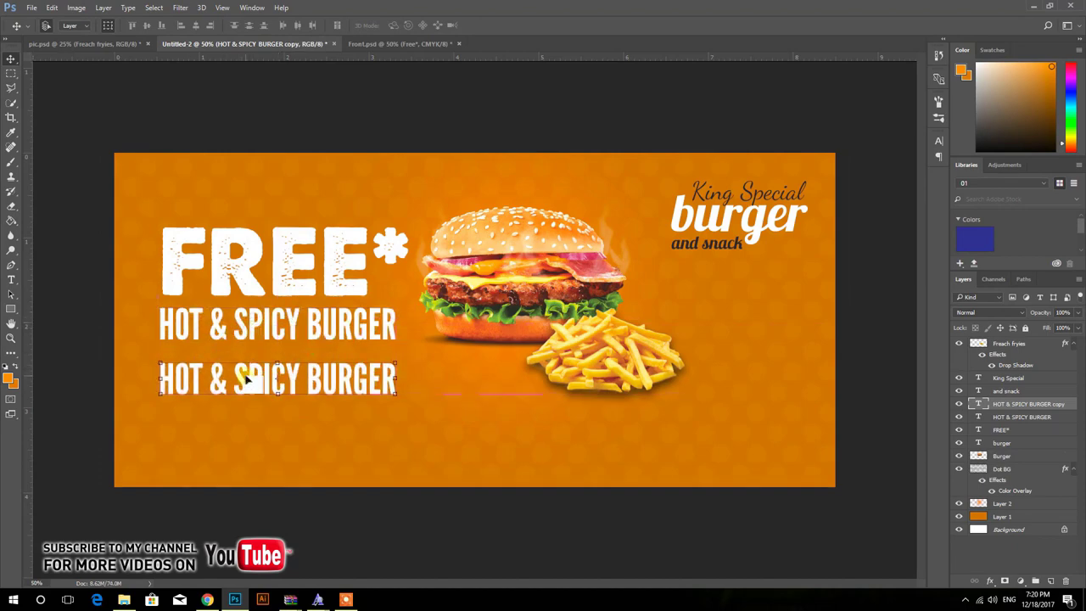
{"action": "double_click", "coordinate": [246, 379]}
{"action": "key", "text": "ctrl+a"}
{"action": "type", "text": "WITH PURCHASE ANY SOFT DRINK"}
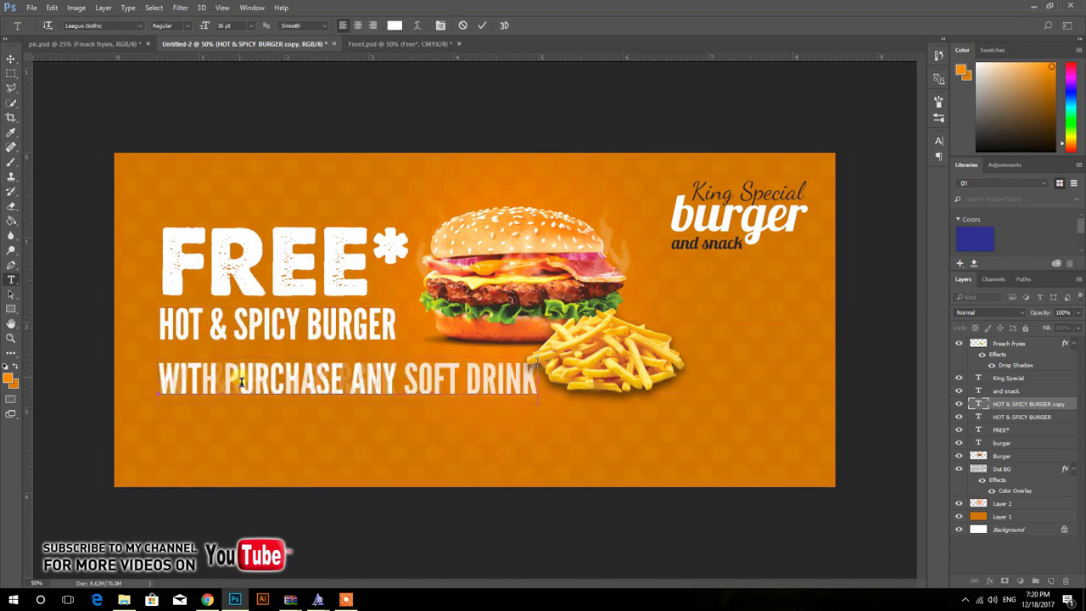
{"action": "left_click", "coordinate": [10, 66]}
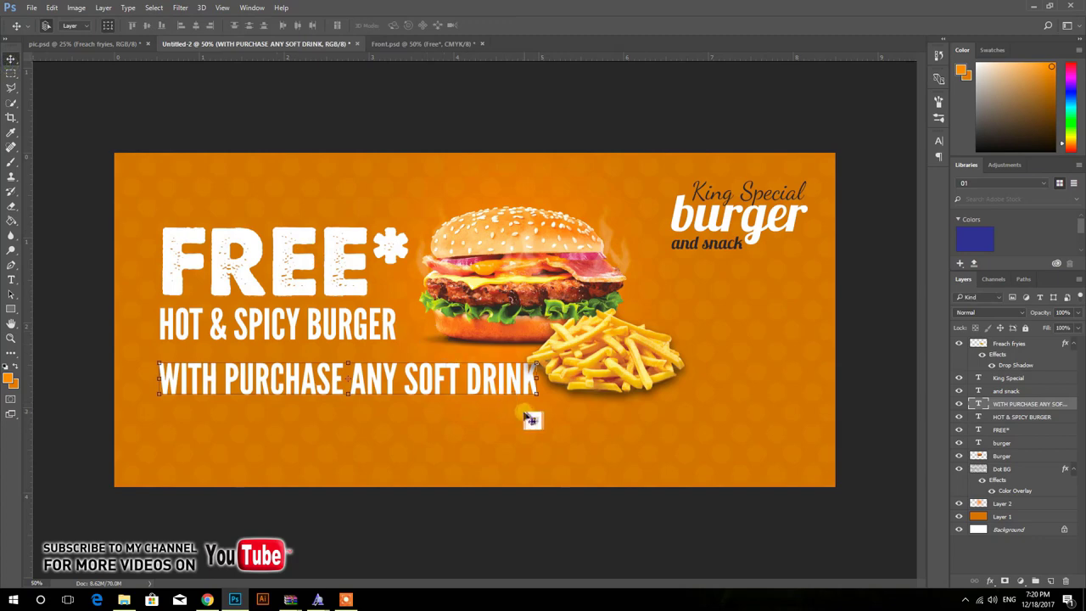
Scale the WITH PURCHASE line to about 64% and nudge it up toward the subheading
{"action": "key", "text": "ctrl+t"}
{"action": "left_click_drag", "start_coordinate": [540, 407], "coordinate": [407, 386]}
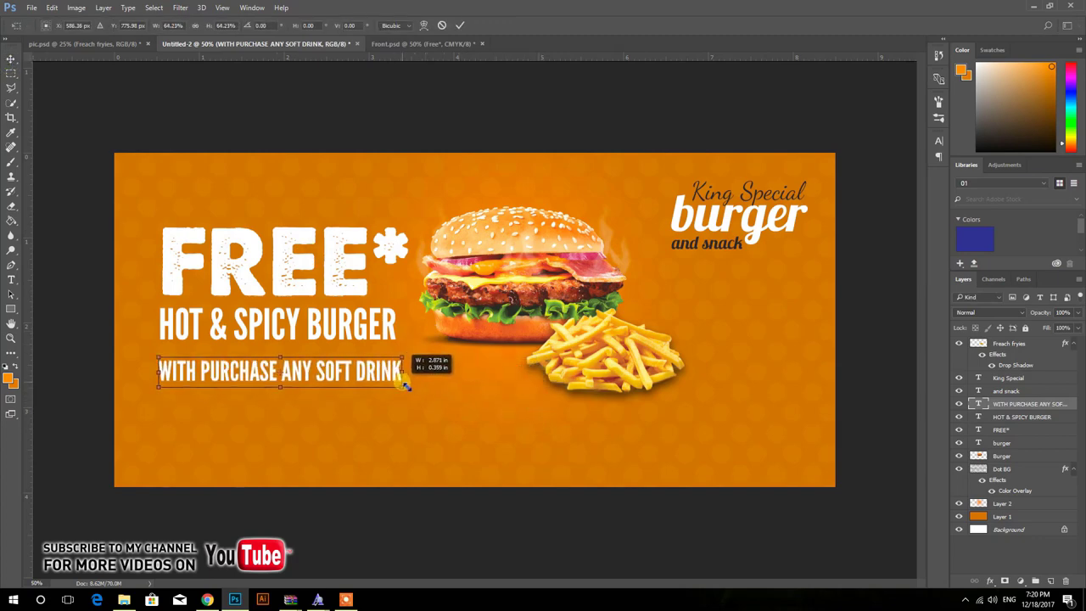
{"action": "left_click_drag", "start_coordinate": [407, 387], "coordinate": [400, 383]}
{"action": "key", "text": "Return"}
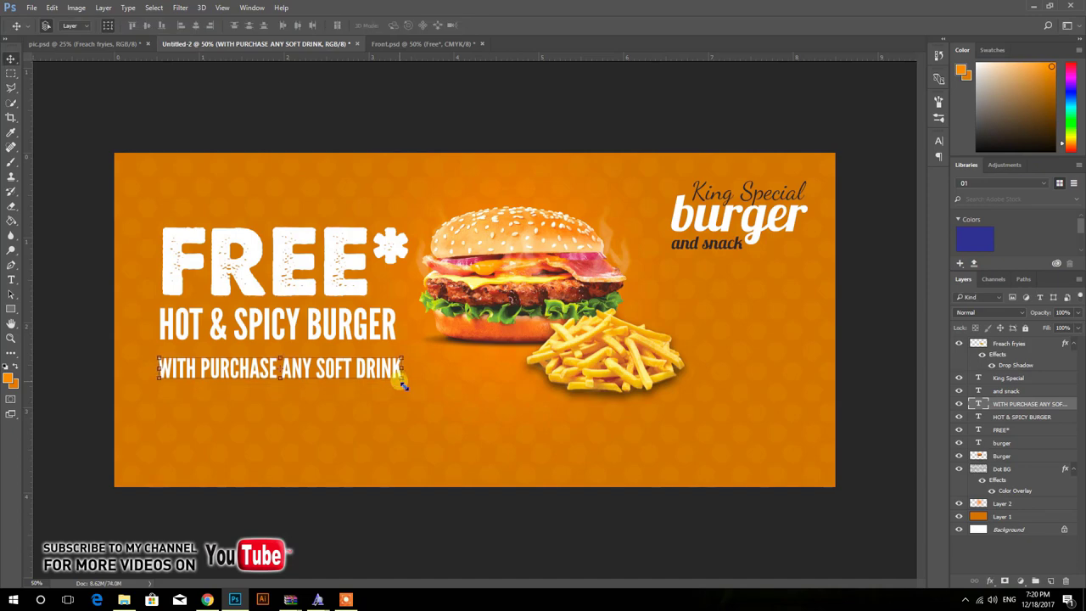
{"action": "key", "text": "Up"}
{"action": "key", "text": "Up"}
{"action": "key", "text": "Up"}
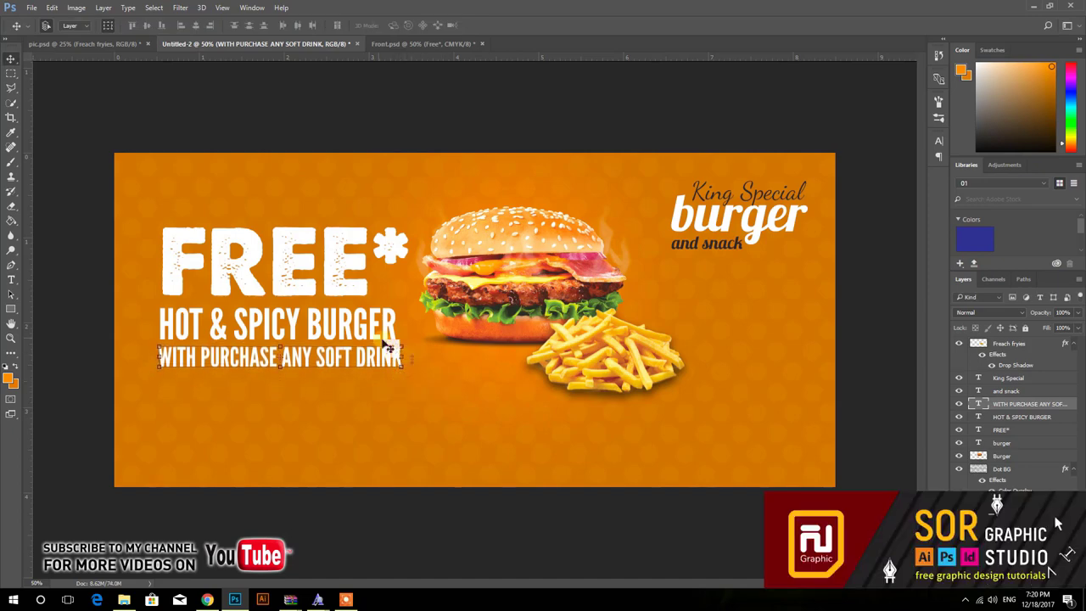
Shift FREE* and HOT & SPICY BURGER slightly up and left, then reselect the WITH PURCHASE line
{"action": "left_click", "coordinate": [345, 282]}
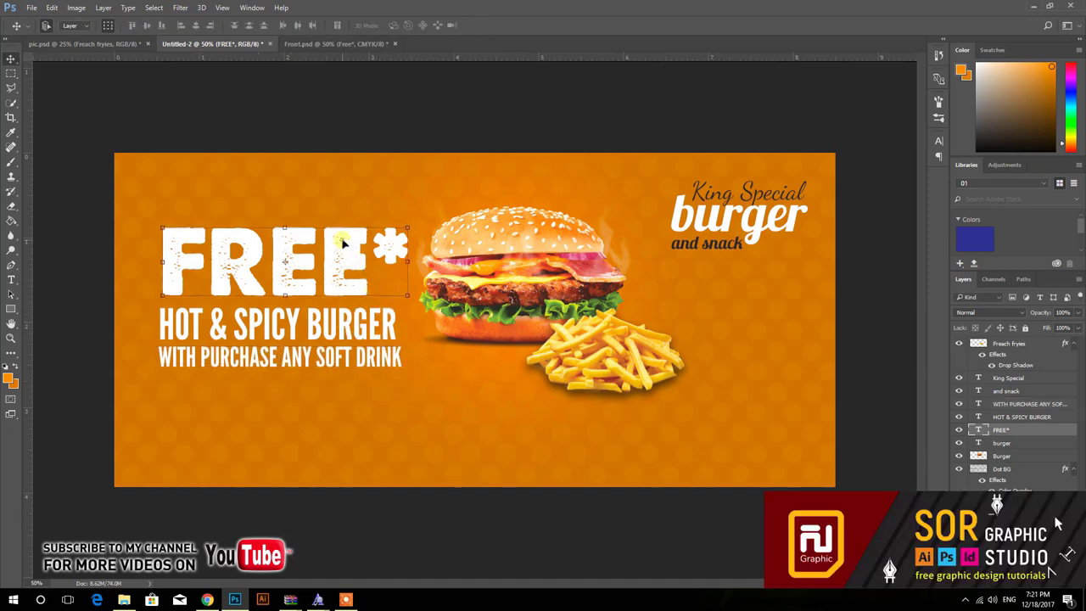
{"action": "left_click", "coordinate": [313, 328], "text": "shift"}
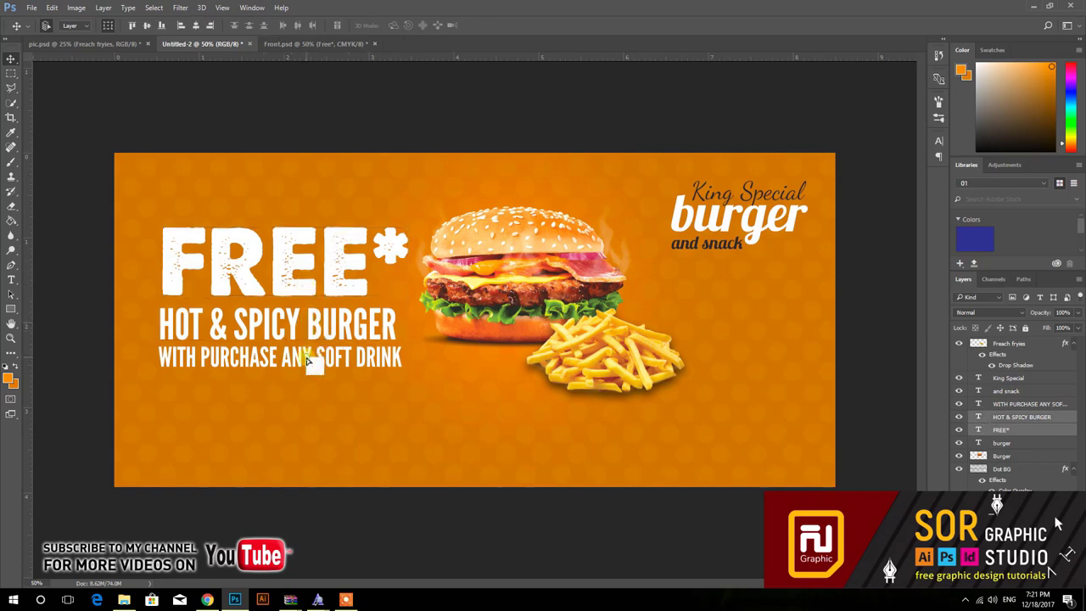
{"action": "left_click_drag", "start_coordinate": [310, 361], "coordinate": [303, 340]}
{"action": "left_click", "coordinate": [231, 129]}
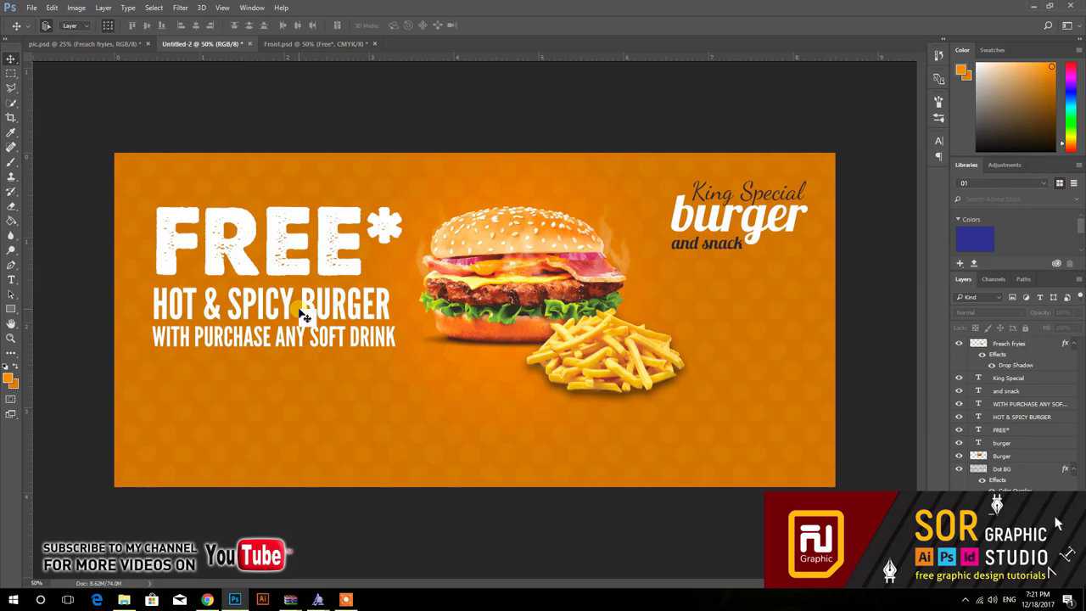
{"action": "left_click", "coordinate": [314, 343]}
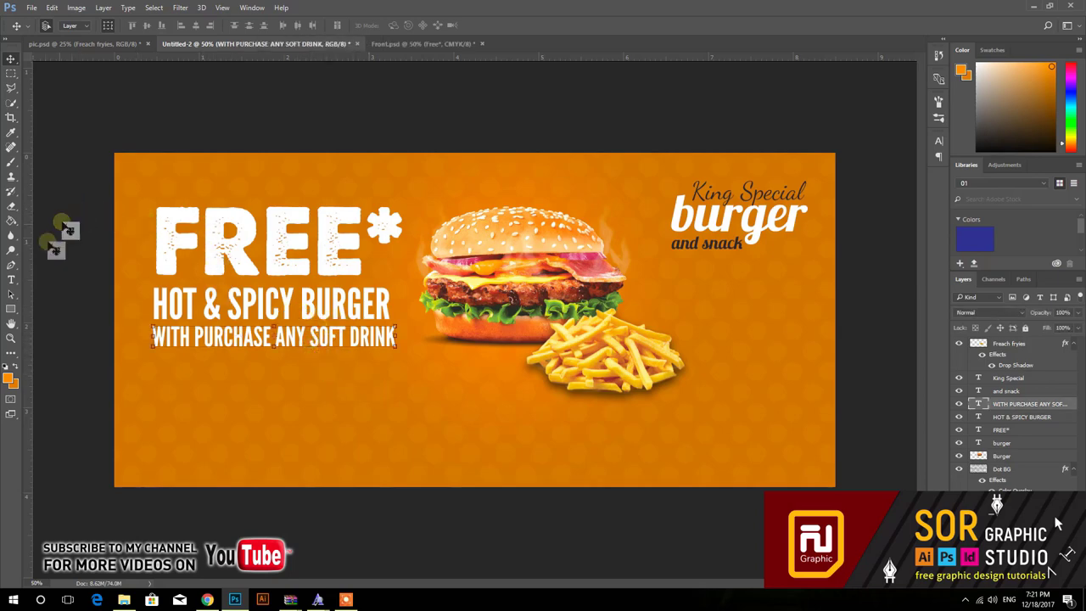
Set up the Rectangle tool with no fill
{"action": "left_click", "coordinate": [11, 309]}
{"action": "left_click", "coordinate": [102, 25]}
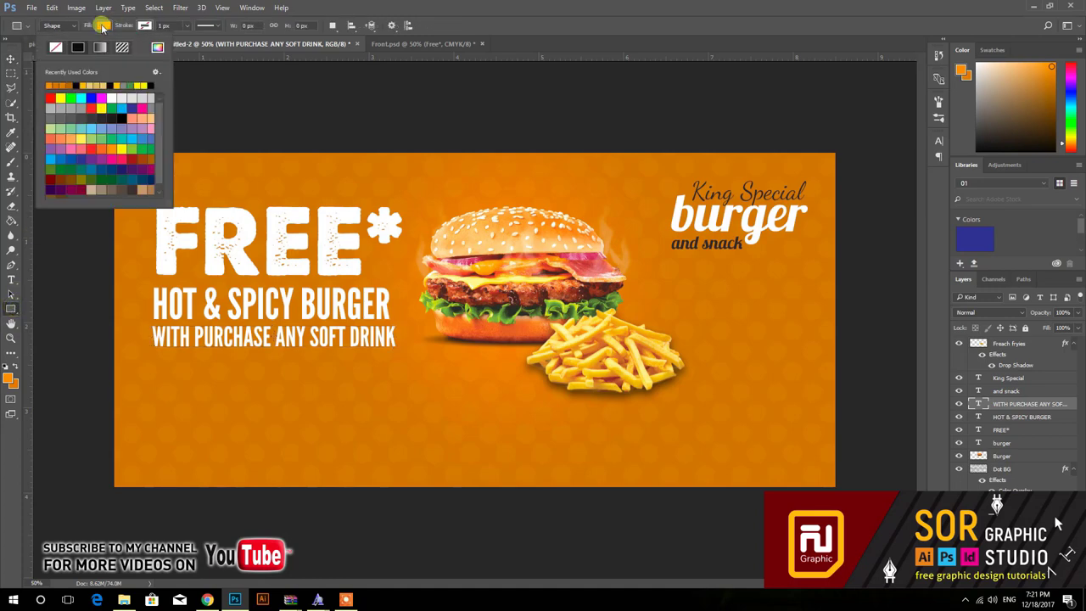
{"action": "left_click", "coordinate": [55, 49]}
{"action": "left_click", "coordinate": [144, 26]}
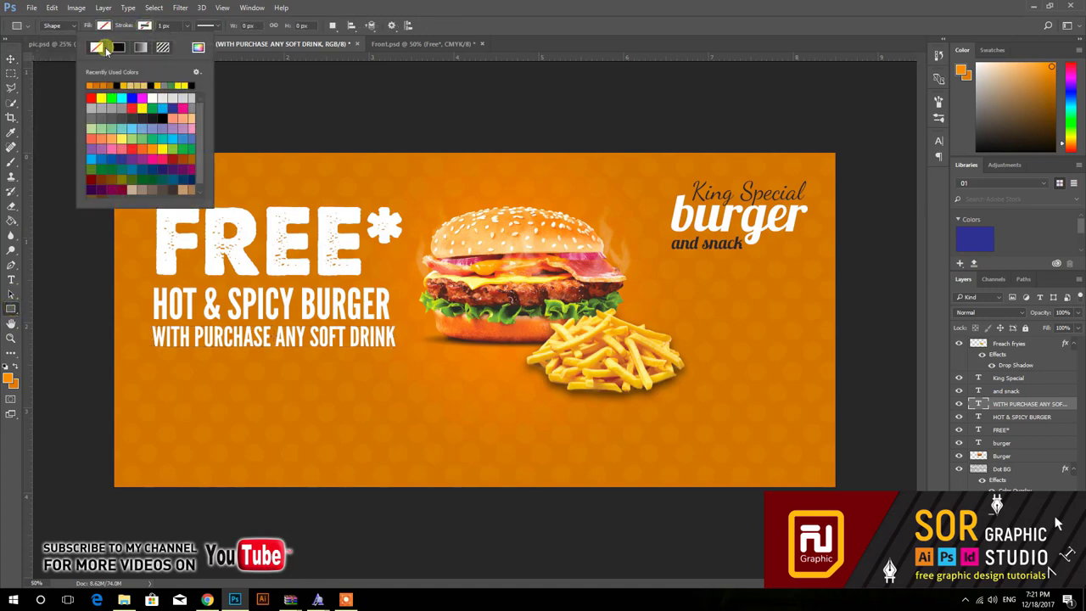
{"action": "left_click", "coordinate": [20, 61]}
Draw a rectangle frame just inside the banner's edges and open the layer effects list
{"action": "mouse_move", "coordinate": [131, 167]}
{"action": "left_mouse_down"}
{"action": "mouse_move", "coordinate": [250, 310]}
{"action": "mouse_move", "coordinate": [738, 431]}
{"action": "mouse_move", "coordinate": [817, 436]}
{"action": "mouse_move", "coordinate": [816, 471]}
{"action": "left_mouse_up"}
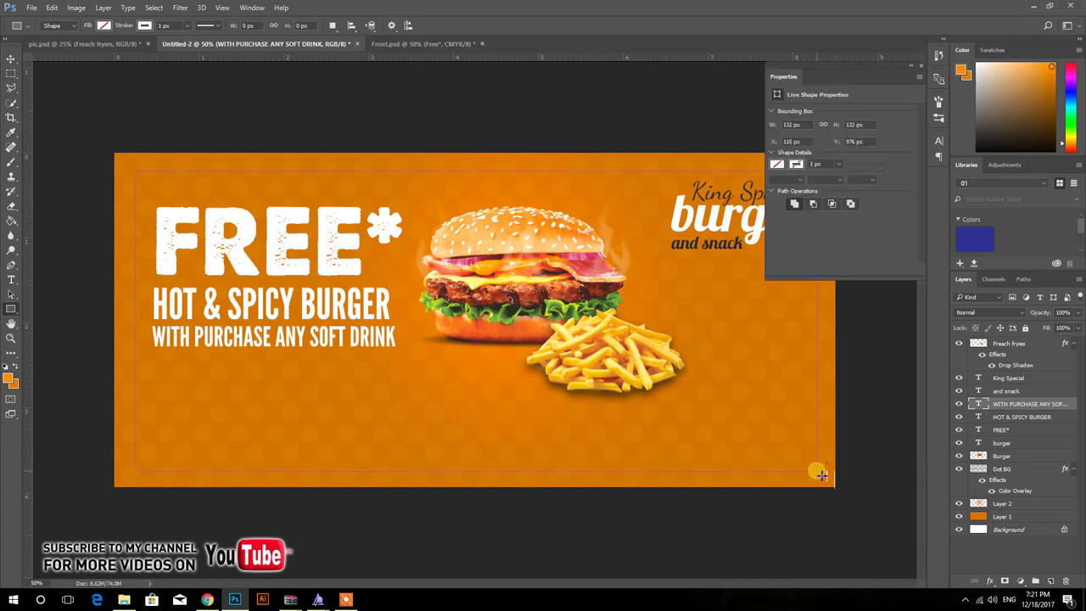
{"action": "left_click", "coordinate": [12, 60]}
{"action": "left_click", "coordinate": [916, 69]}
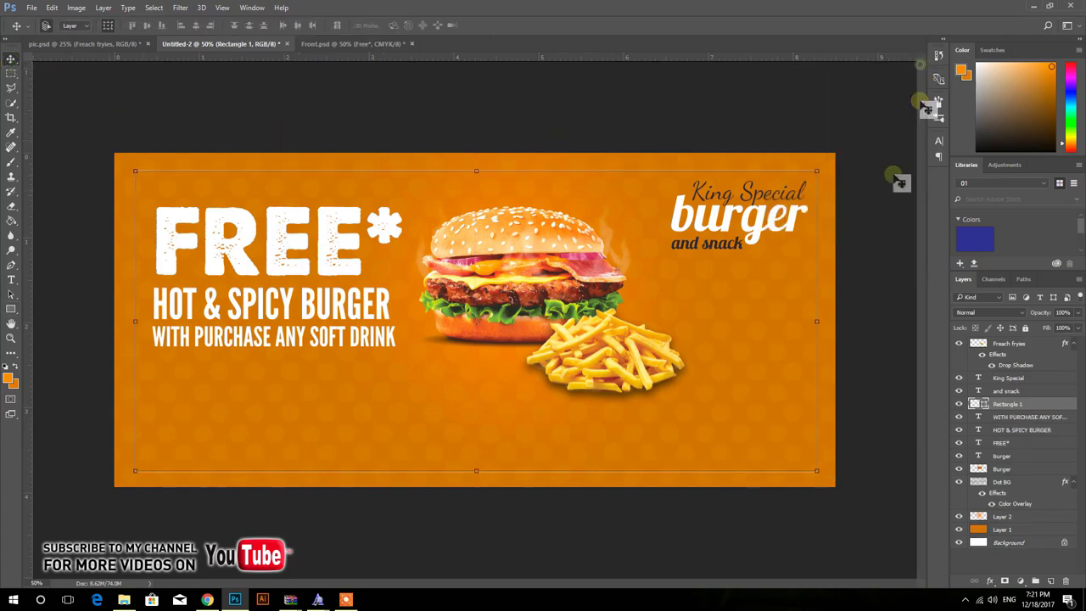
{"action": "left_click", "coordinate": [990, 580]}
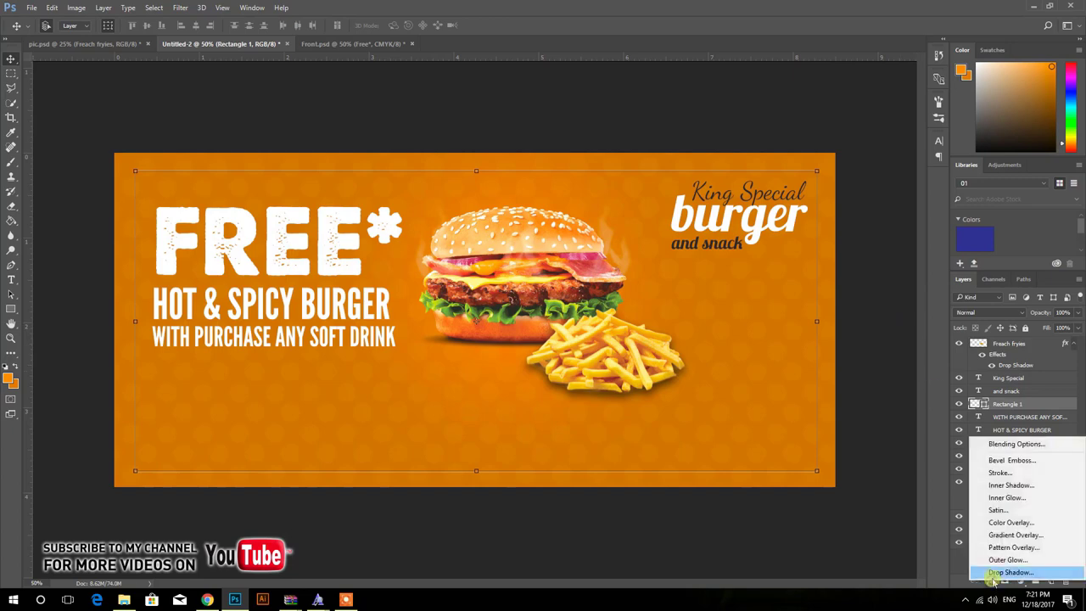
Give Rectangle 1 a white 3 px Stroke positioned outside
{"action": "left_click", "coordinate": [1001, 472]}
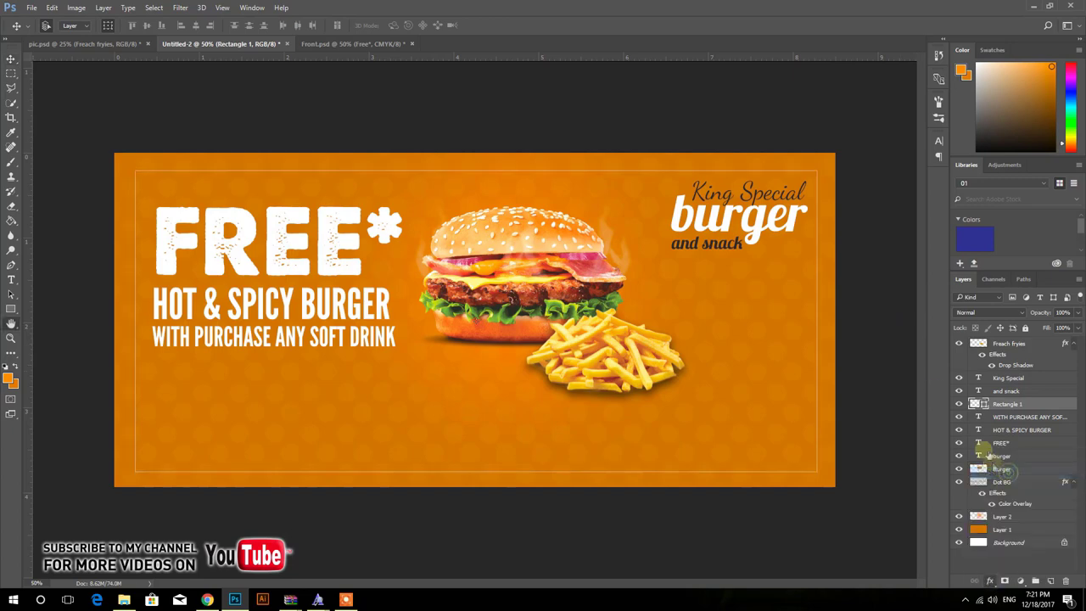
{"action": "left_click", "coordinate": [209, 307]}
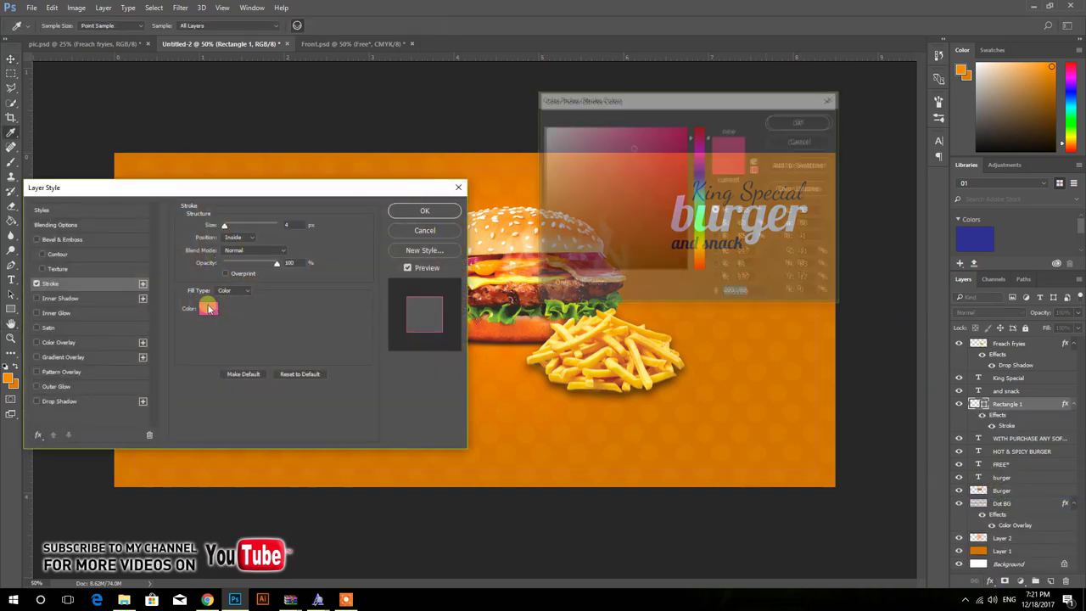
{"action": "left_click_drag", "start_coordinate": [563, 213], "coordinate": [519, 91]}
{"action": "left_click", "coordinate": [777, 127]}
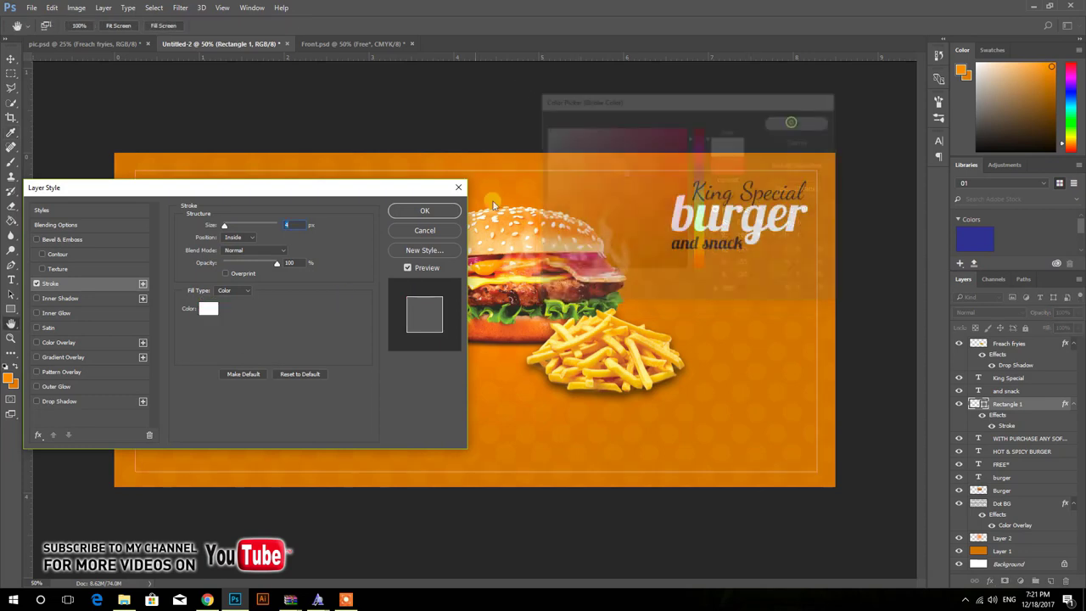
{"action": "left_click", "coordinate": [252, 237]}
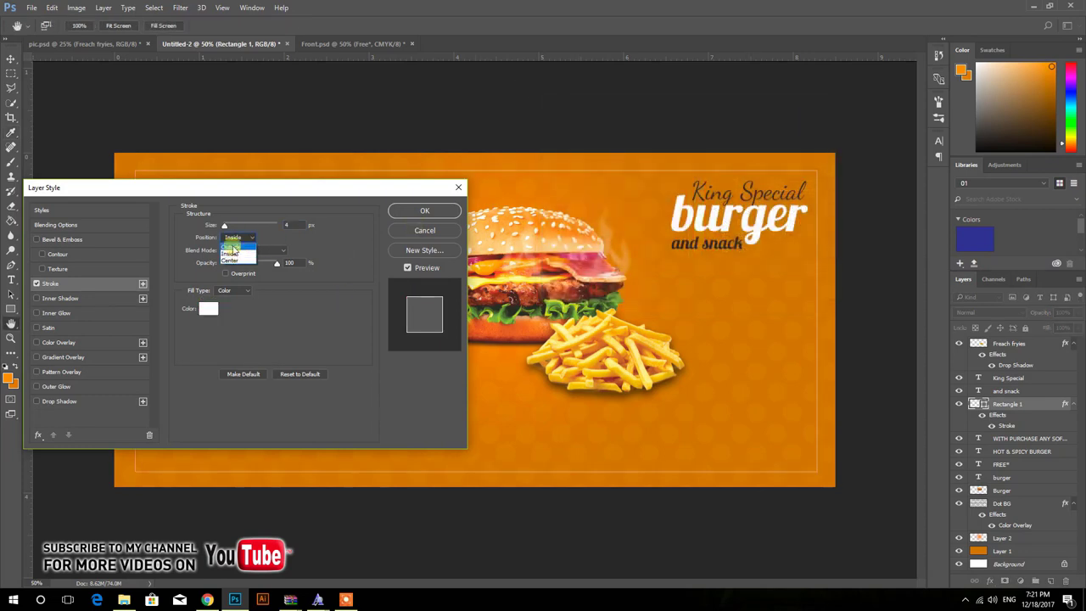
{"action": "left_click", "coordinate": [230, 247]}
{"action": "type", "text": "3"}
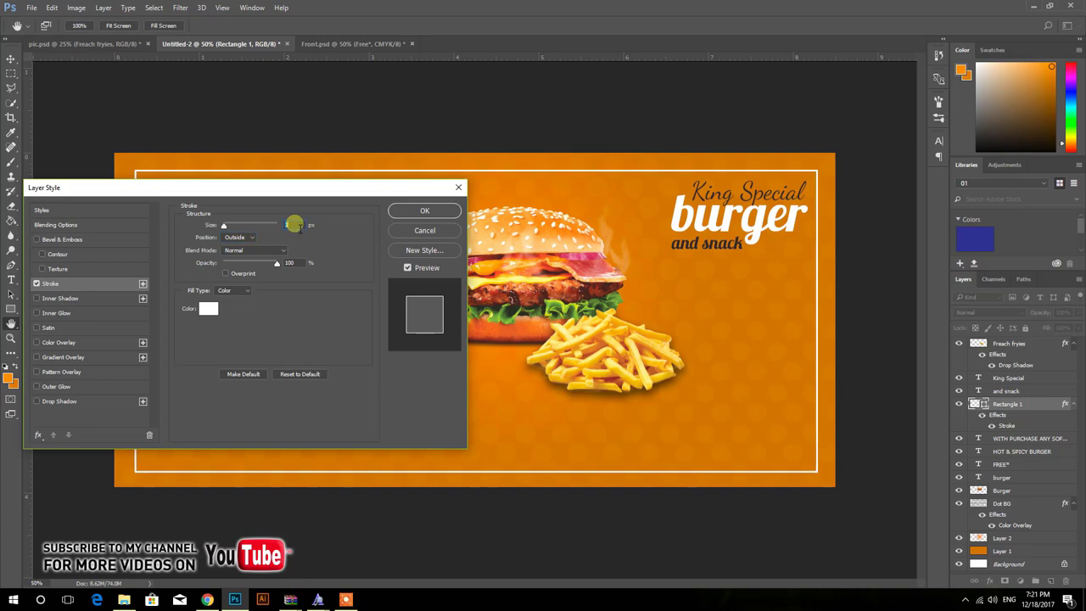
{"action": "left_click", "coordinate": [407, 211]}
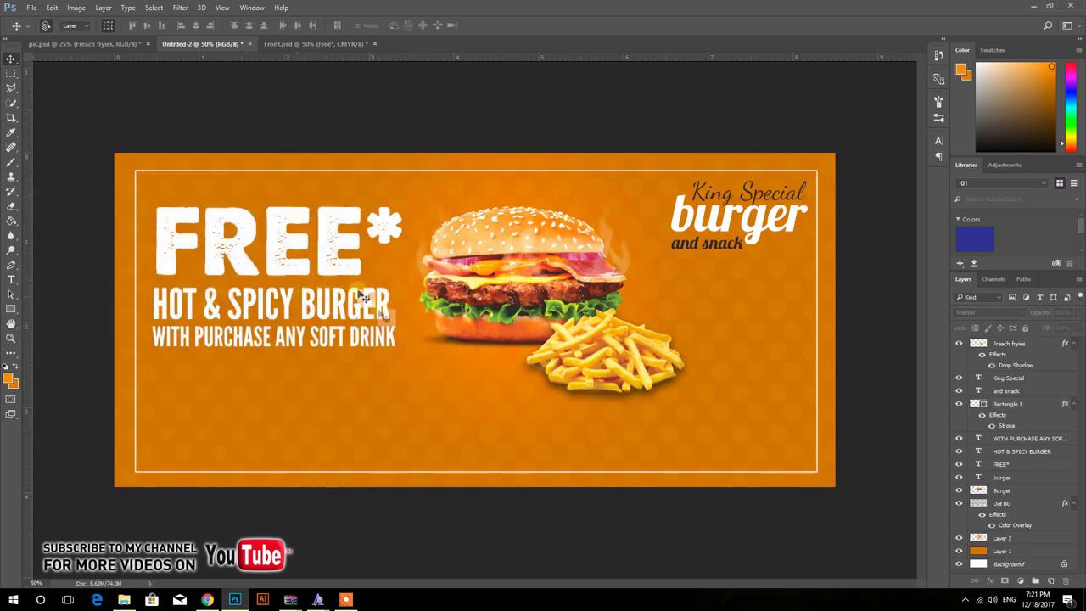
Duplicate the border rectangle and squash the copy into a bottom strip, then return to pic.psd
{"action": "left_click", "coordinate": [422, 175]}
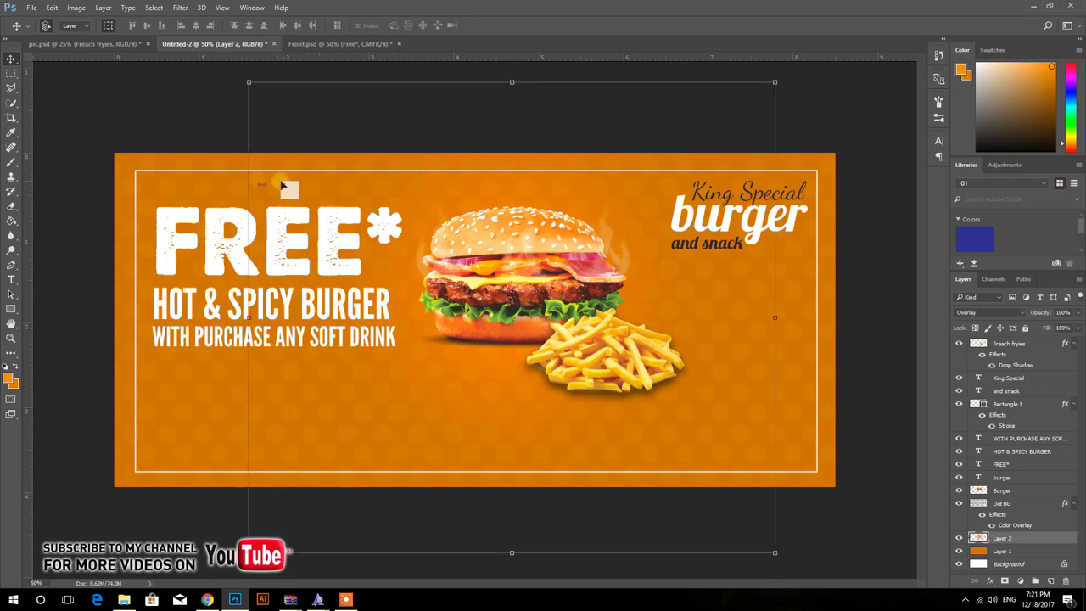
{"action": "left_click", "coordinate": [228, 175]}
{"action": "left_click", "coordinate": [224, 174]}
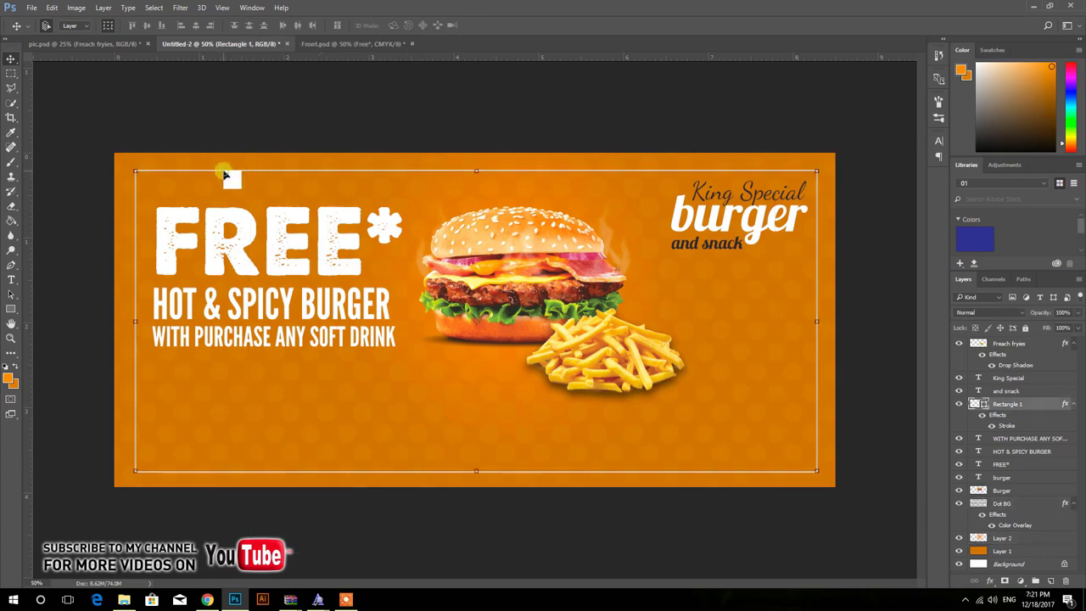
{"action": "key", "text": "ctrl+j"}
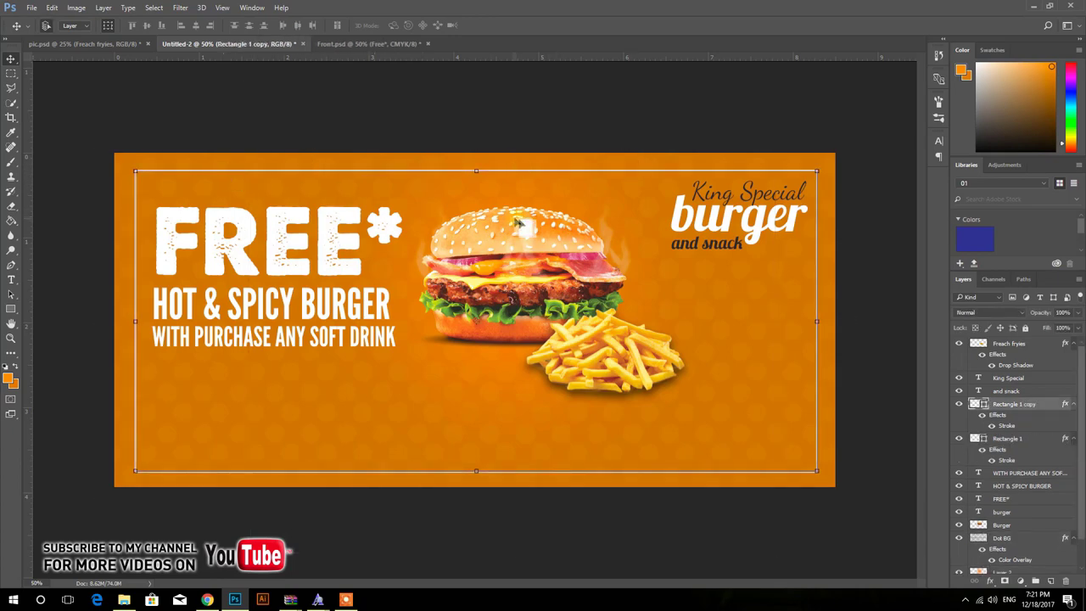
{"action": "left_click_drag", "start_coordinate": [481, 173], "coordinate": [457, 415]}
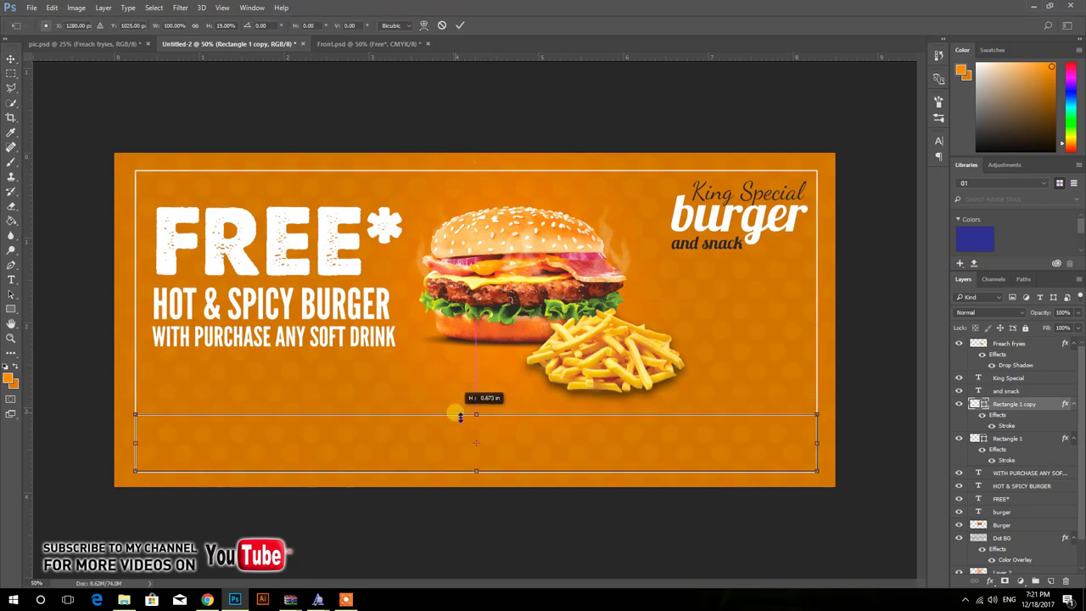
{"action": "key", "text": "Return"}
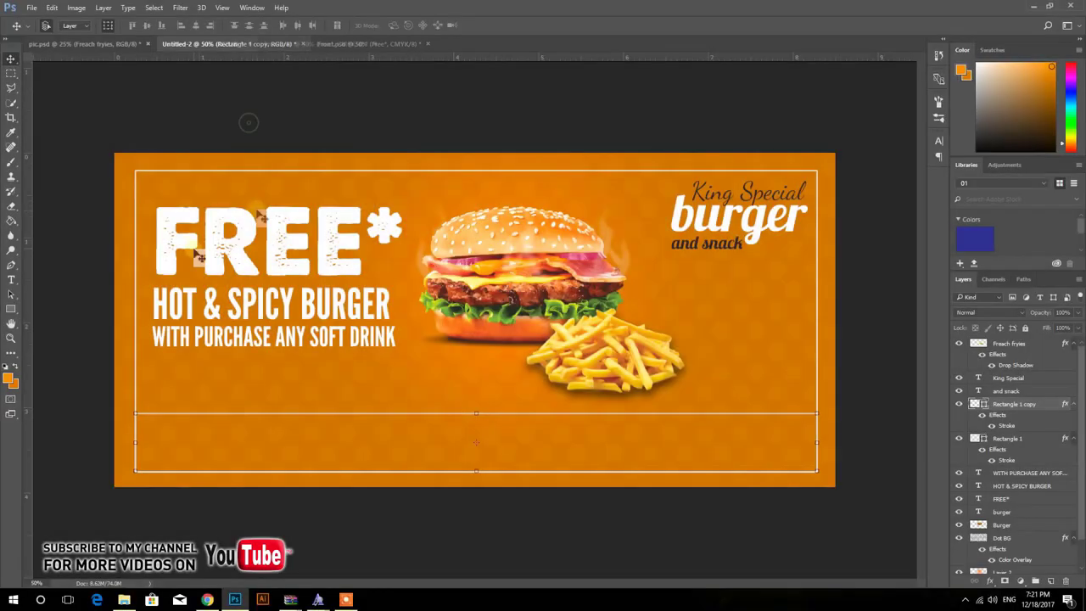
{"action": "left_click", "coordinate": [256, 171]}
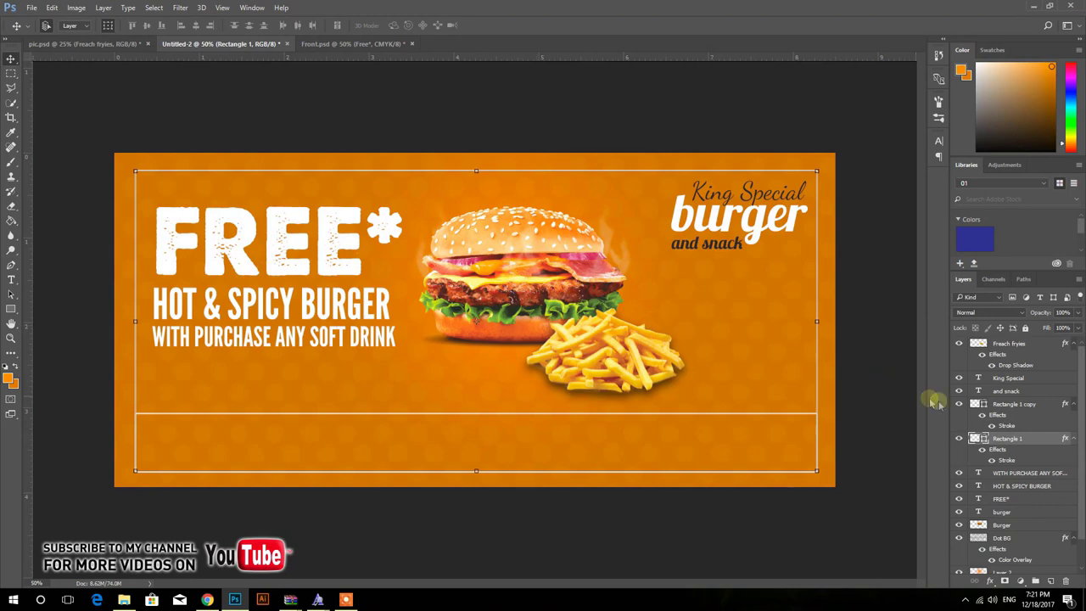
{"action": "left_click", "coordinate": [221, 123]}
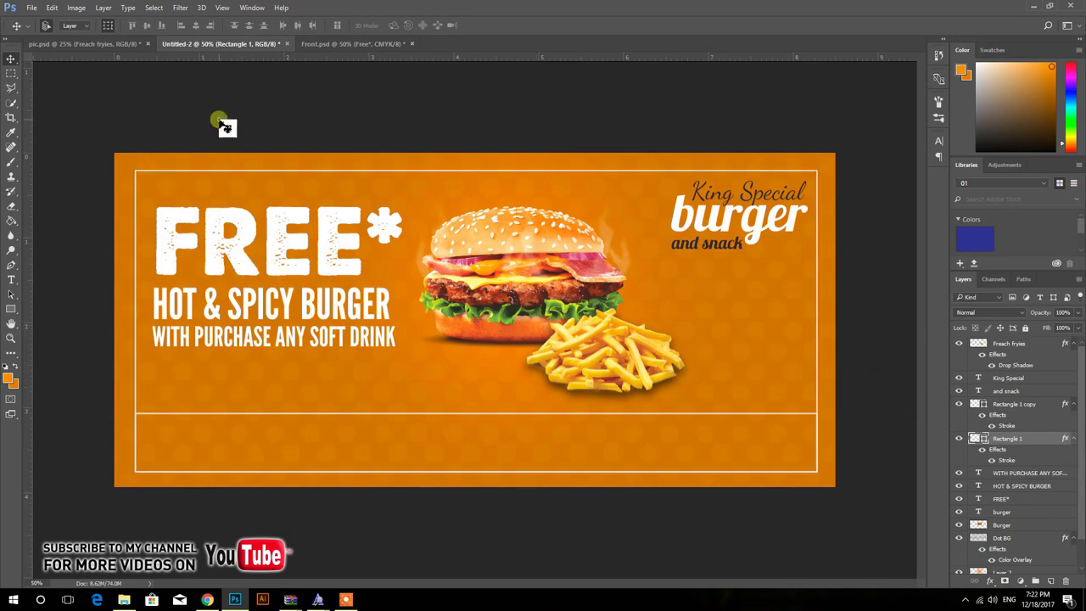
{"action": "left_click", "coordinate": [102, 43]}
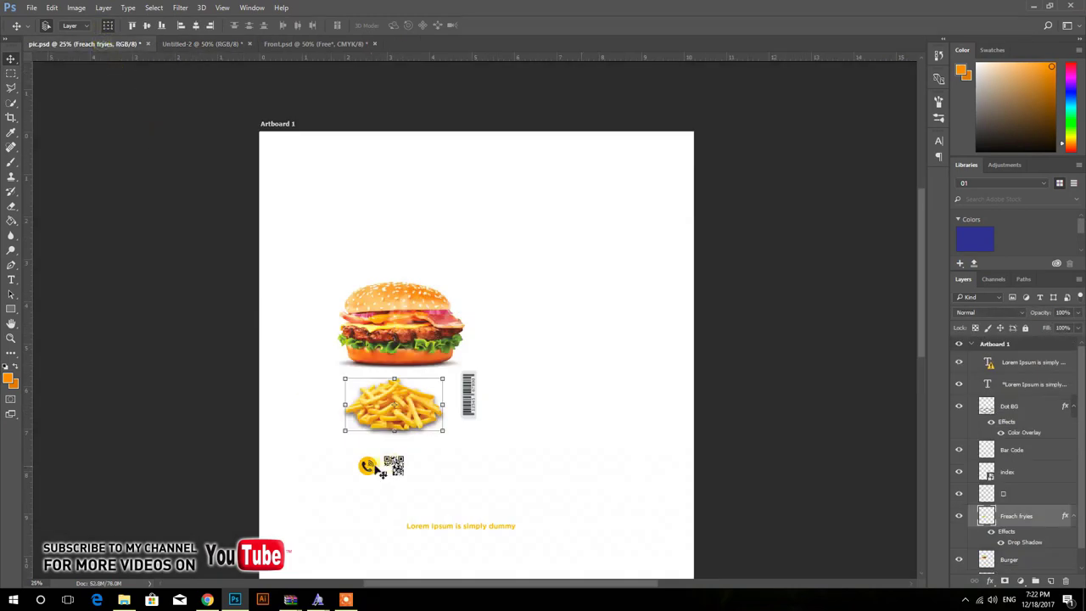
Bring the phone icon from pic.psd into the banner's bottom band
{"action": "left_click_drag", "start_coordinate": [380, 471], "coordinate": [398, 503]}
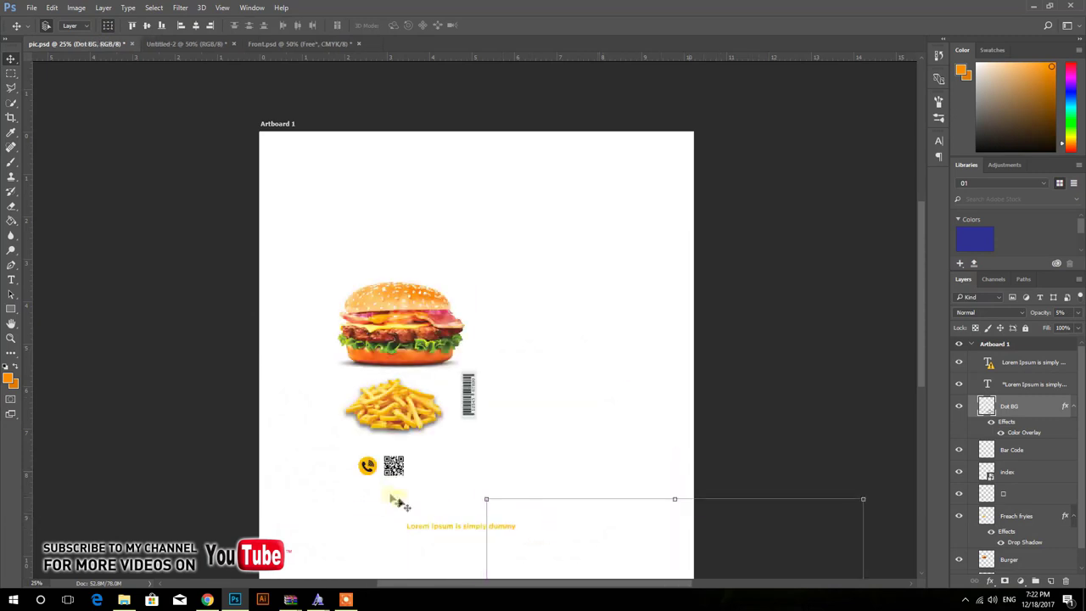
{"action": "left_click_drag", "start_coordinate": [373, 466], "coordinate": [284, 52]}
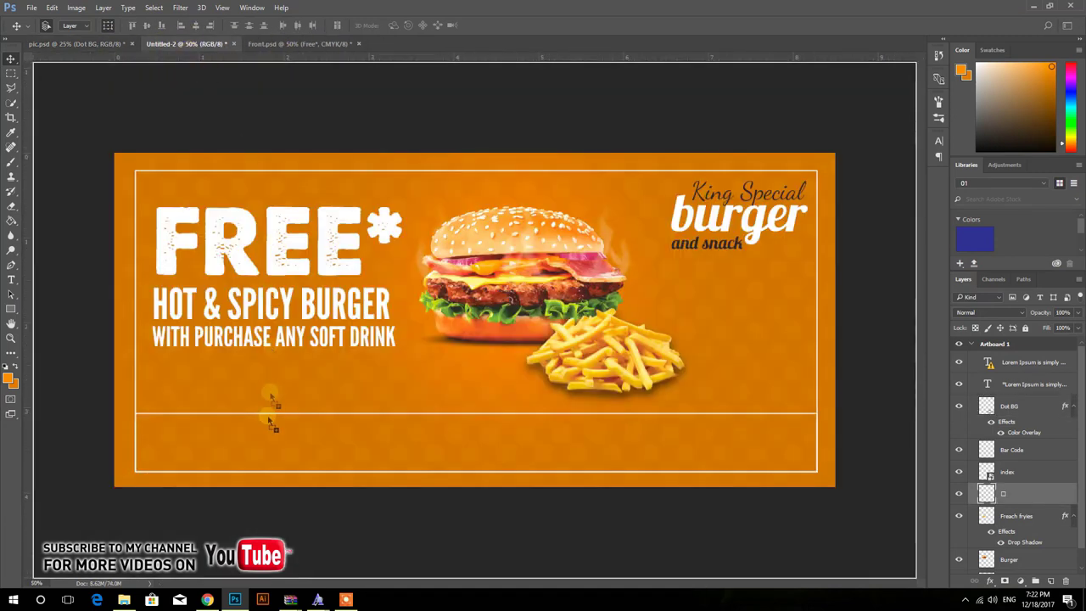
{"action": "left_click_drag", "start_coordinate": [284, 53], "coordinate": [194, 432]}
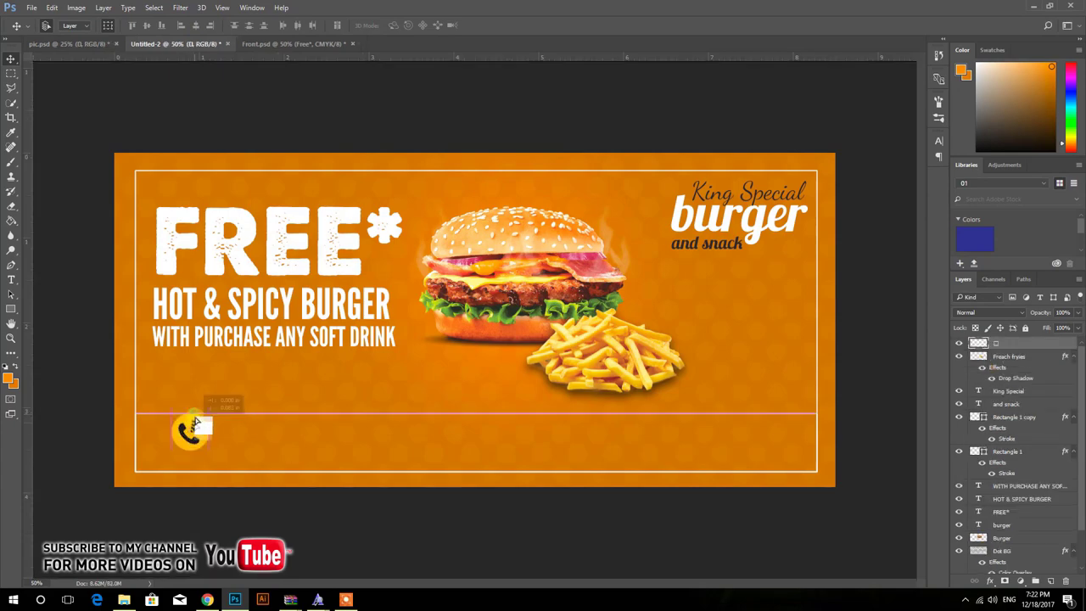
{"action": "left_click_drag", "start_coordinate": [170, 43], "coordinate": [171, 44]}
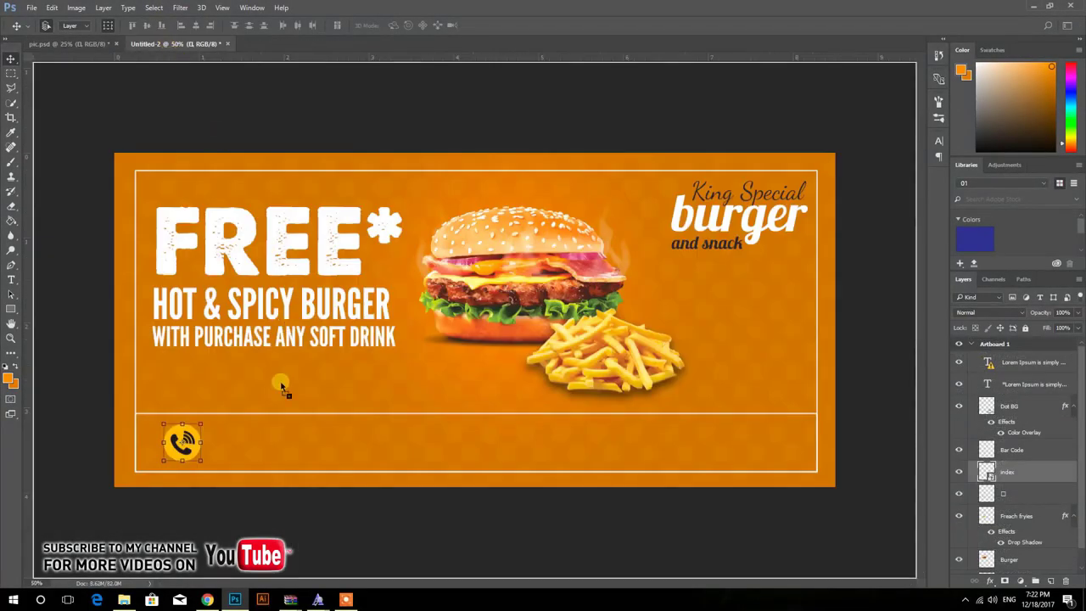
Add the QR code to the bottom band and vertically centre it with the phone icon
{"action": "mouse_move", "coordinate": [292, 448]}
{"action": "left_mouse_down"}
{"action": "mouse_move", "coordinate": [366, 464]}
{"action": "mouse_move", "coordinate": [363, 446]}
{"action": "left_mouse_up"}
{"action": "scroll", "coordinate": [364, 458], "scroll_direction": "up", "scroll_amount": 1}
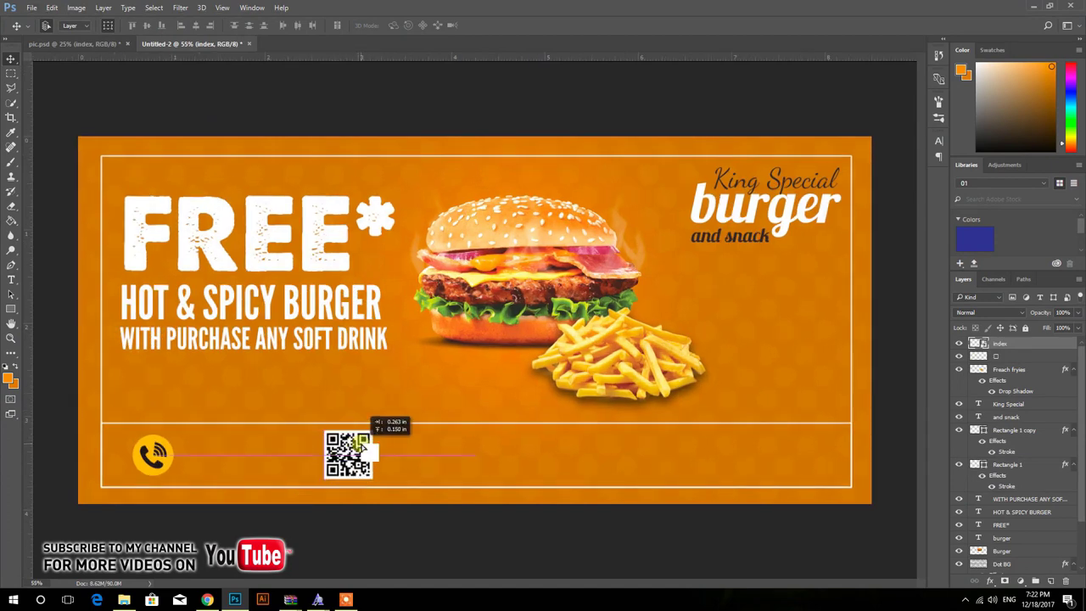
{"action": "left_click", "coordinate": [156, 454], "text": "shift"}
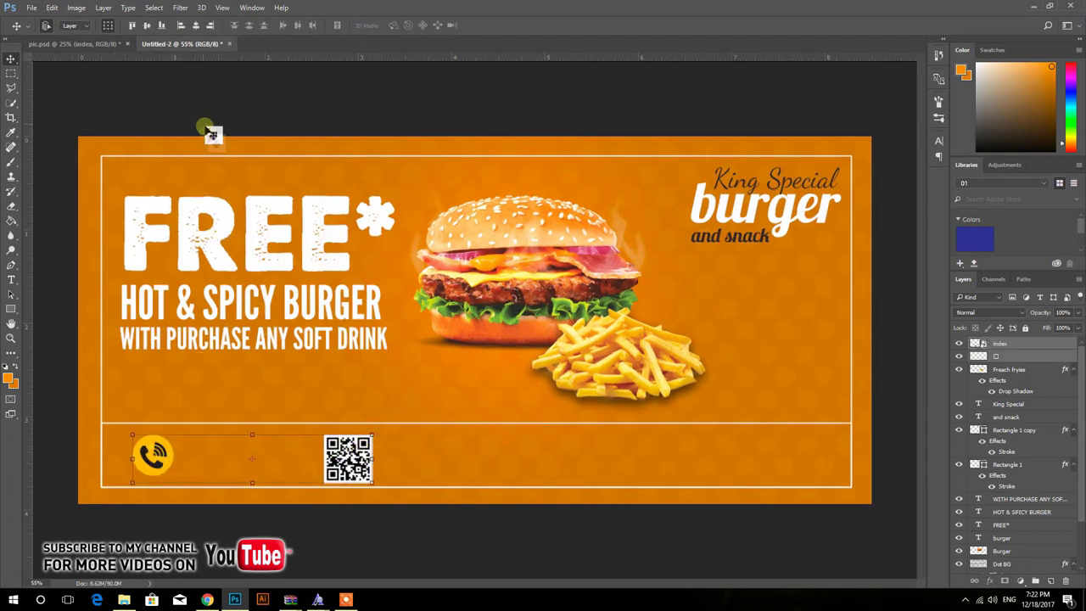
{"action": "left_click", "coordinate": [149, 27]}
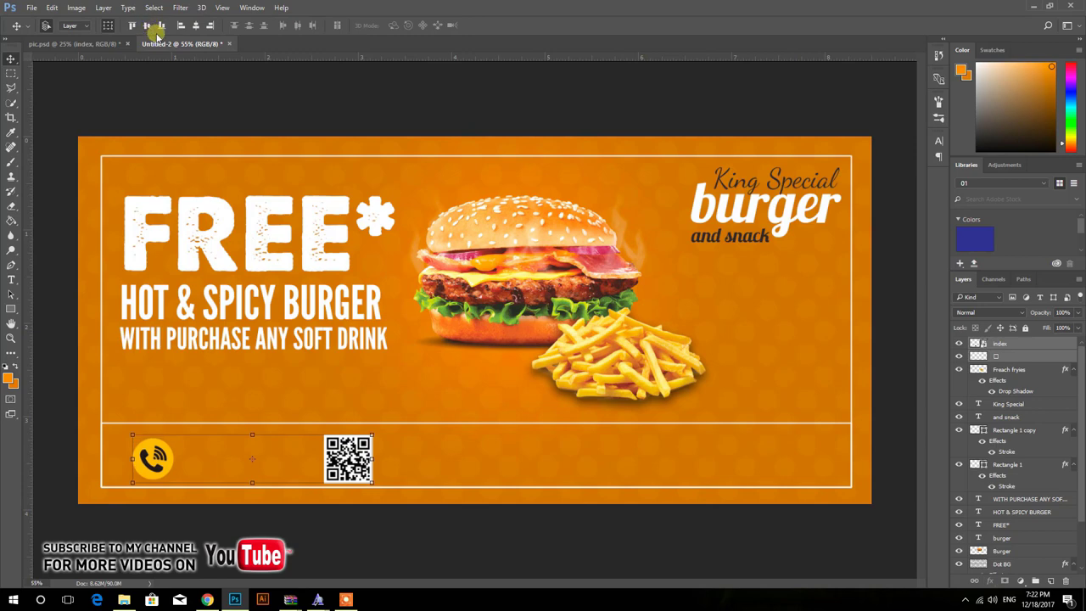
{"action": "key", "text": "Up"}
{"action": "key", "text": "Up"}
{"action": "key", "text": "Up"}
{"action": "key", "text": "Up"}
{"action": "key", "text": "Up"}
{"action": "key", "text": "Up"}
{"action": "key", "text": "Up"}
{"action": "key", "text": "Up"}
{"action": "key", "text": "Up"}
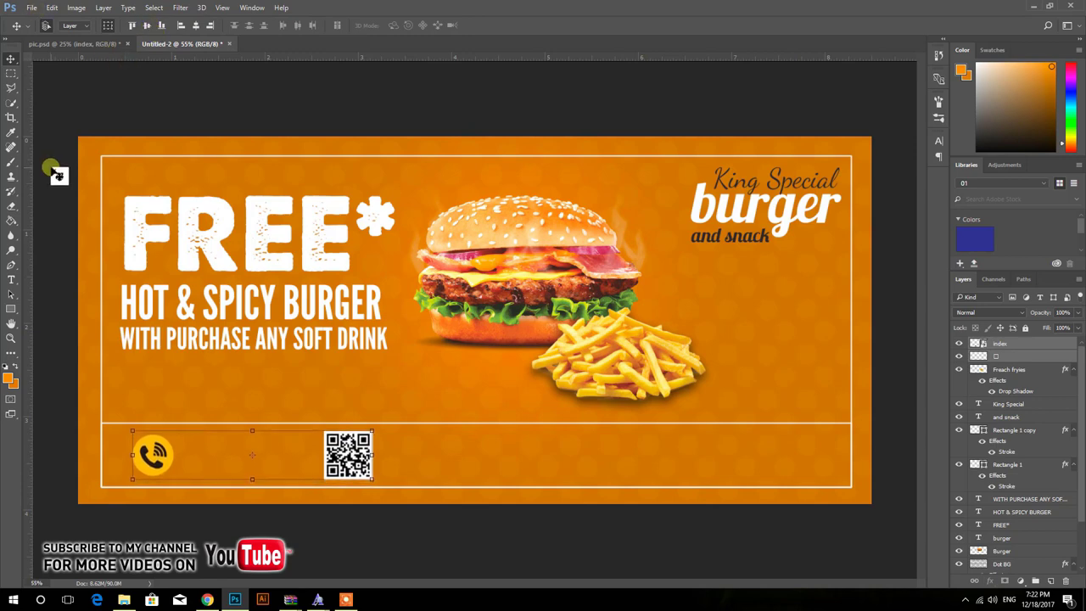
{"action": "left_click", "coordinate": [185, 296]}
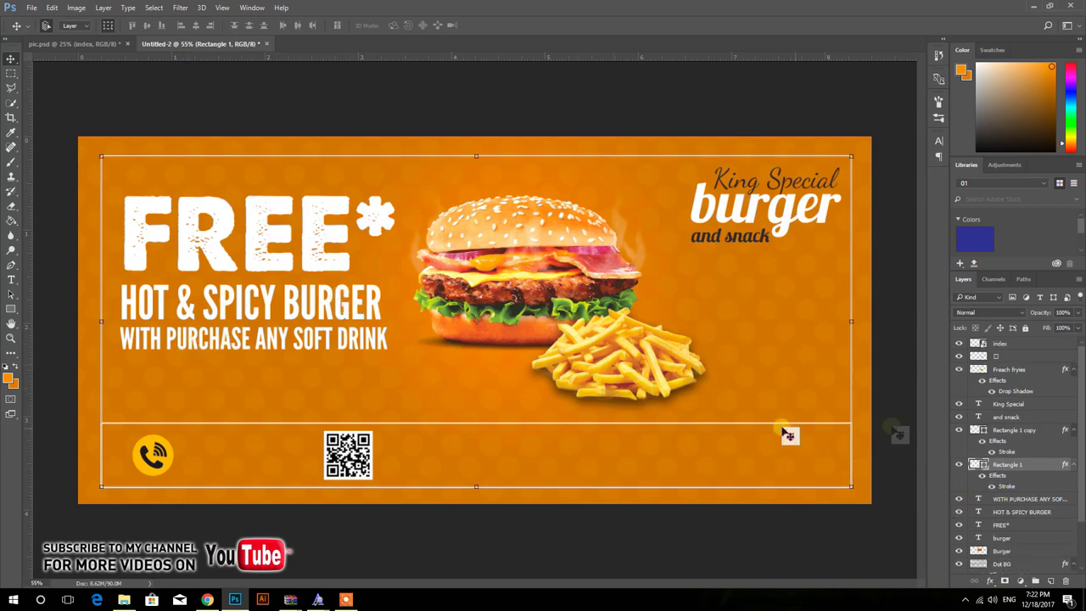
Group Rectangle 1 and Rectangle 1 copy into Group 1 and lock it
{"action": "left_click", "coordinate": [1010, 467]}
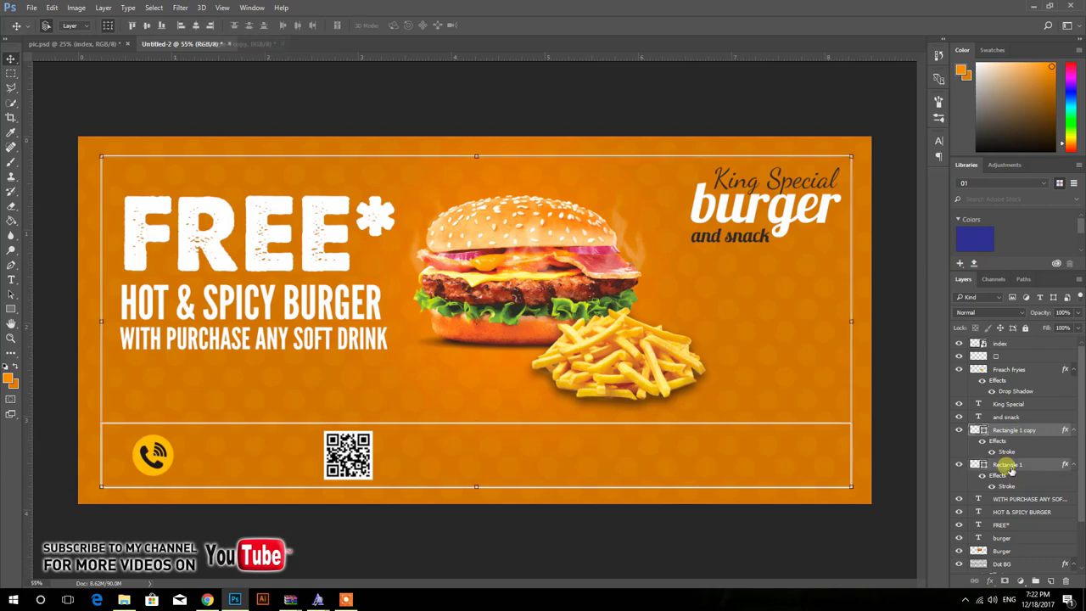
{"action": "key", "text": "ctrl+g"}
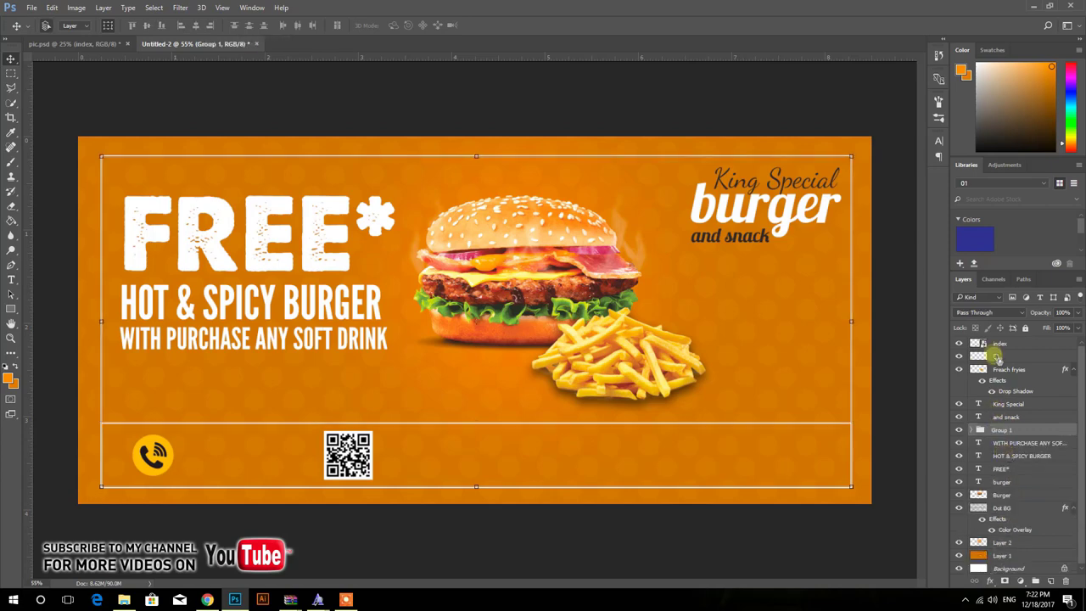
{"action": "left_click", "coordinate": [1025, 329]}
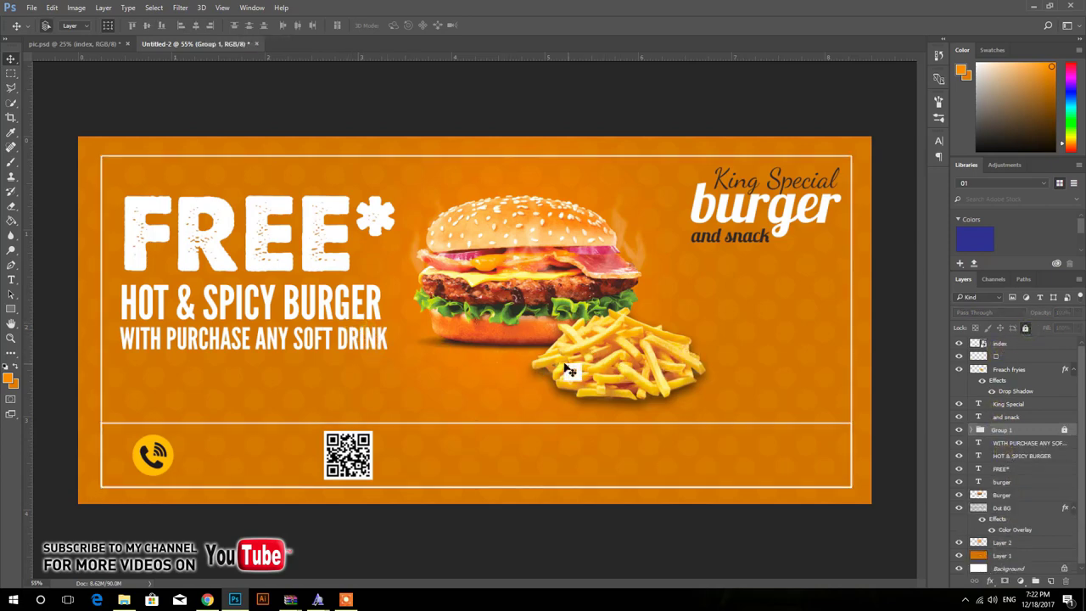
Copy the WITH PURCHASE line into the bottom band beside the phone icon and retype it as ORDER NOW
{"action": "left_click", "coordinate": [361, 335]}
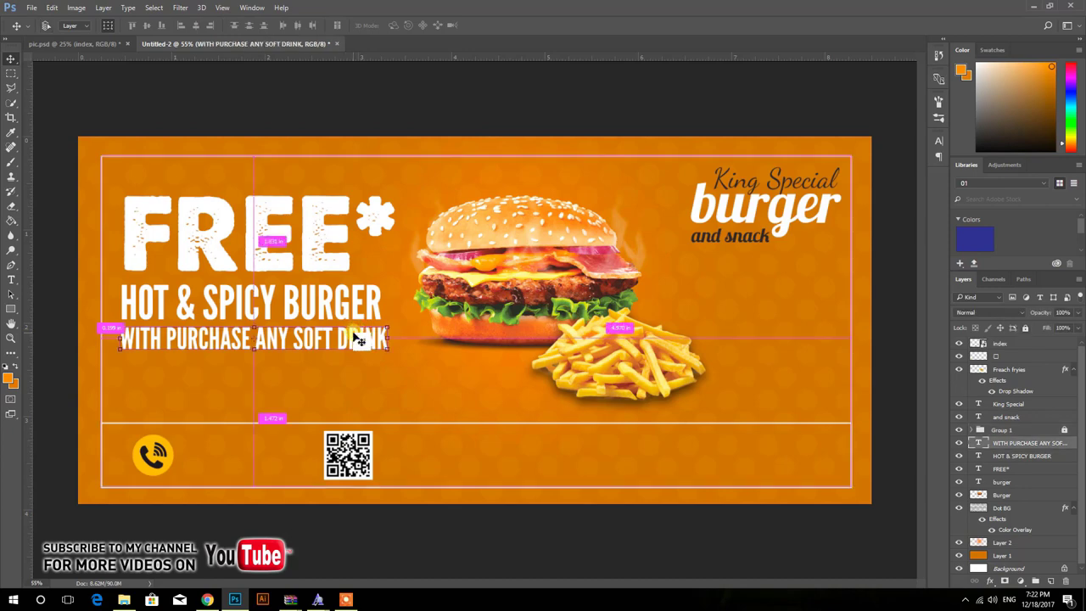
{"action": "left_click_drag", "start_coordinate": [361, 335], "coordinate": [359, 334]}
{"action": "mouse_move", "coordinate": [289, 338]}
{"action": "left_mouse_down"}
{"action": "mouse_move", "coordinate": [348, 456]}
{"action": "mouse_move", "coordinate": [341, 447]}
{"action": "left_mouse_up"}
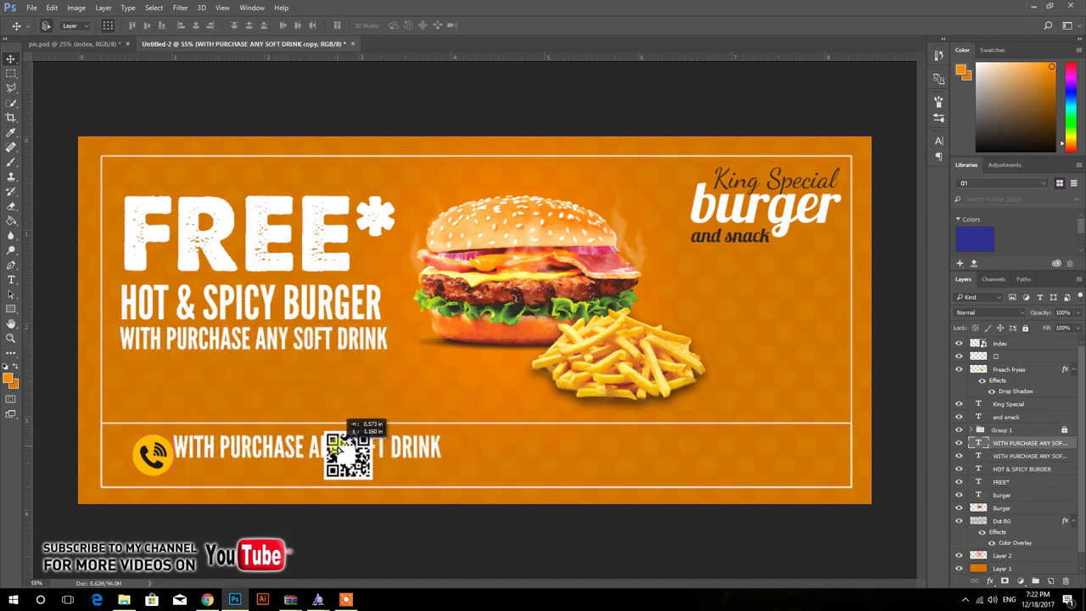
{"action": "key", "text": "t"}
{"action": "triple_click", "coordinate": [273, 454]}
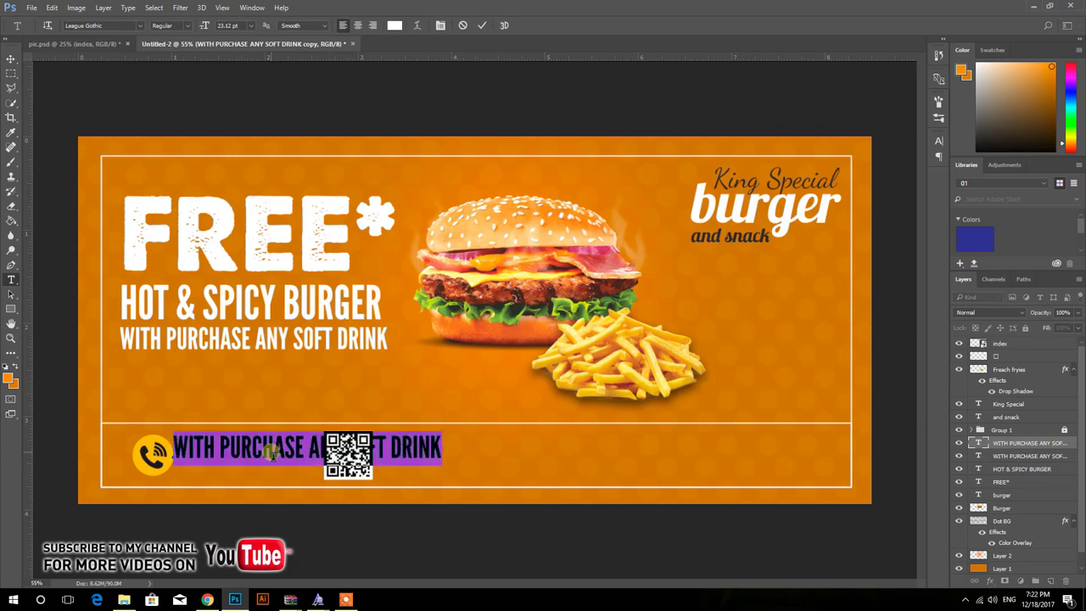
{"action": "type", "text": "ORDER NOW"}
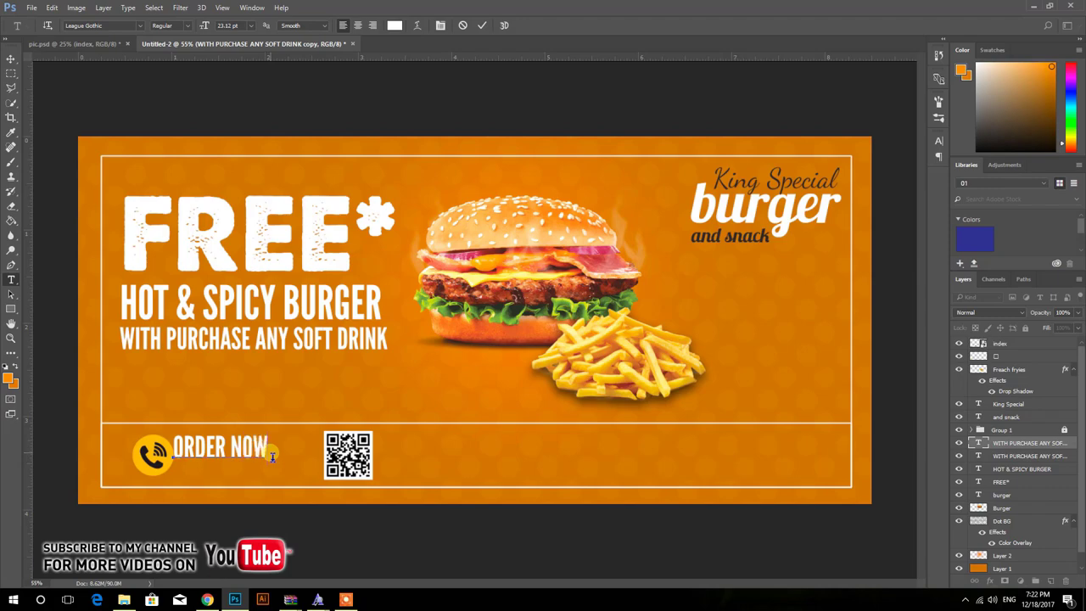
{"action": "left_click", "coordinate": [10, 59]}
{"action": "scroll", "coordinate": [212, 479], "scroll_direction": "up", "scroll_amount": 5}
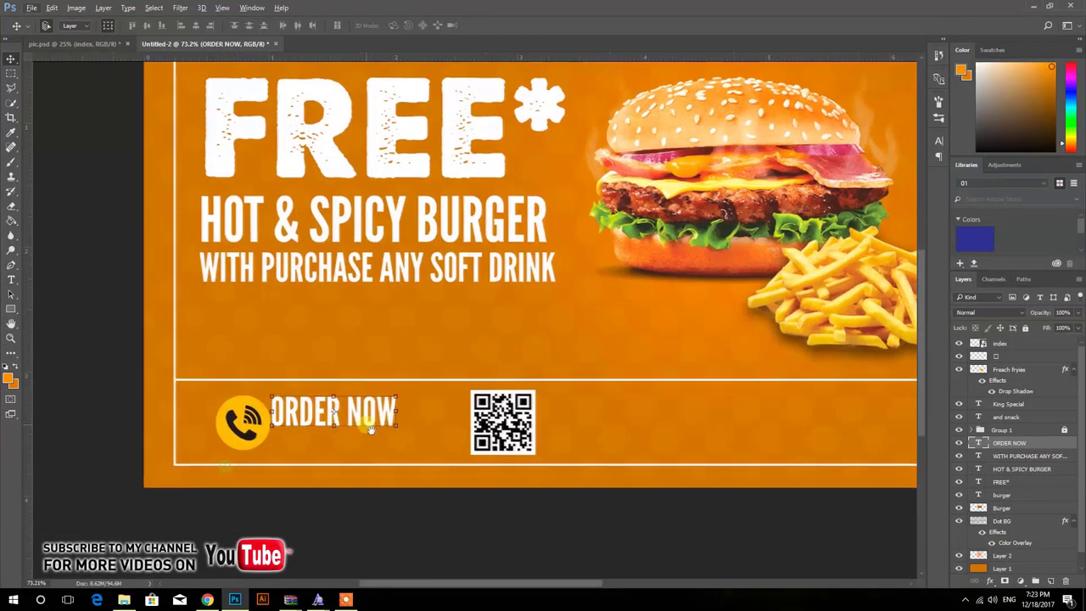
Nudge the phone icon up-left and place a copy of ORDER NOW just below it
{"action": "left_click_drag", "start_coordinate": [253, 422], "coordinate": [240, 416]}
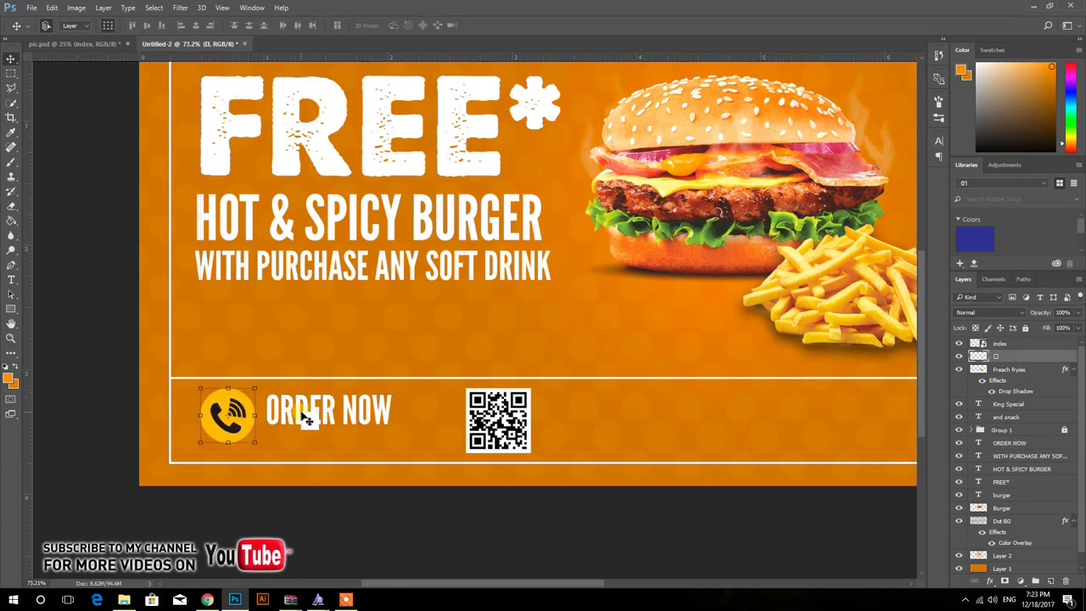
{"action": "left_click_drag", "start_coordinate": [305, 413], "coordinate": [320, 452]}
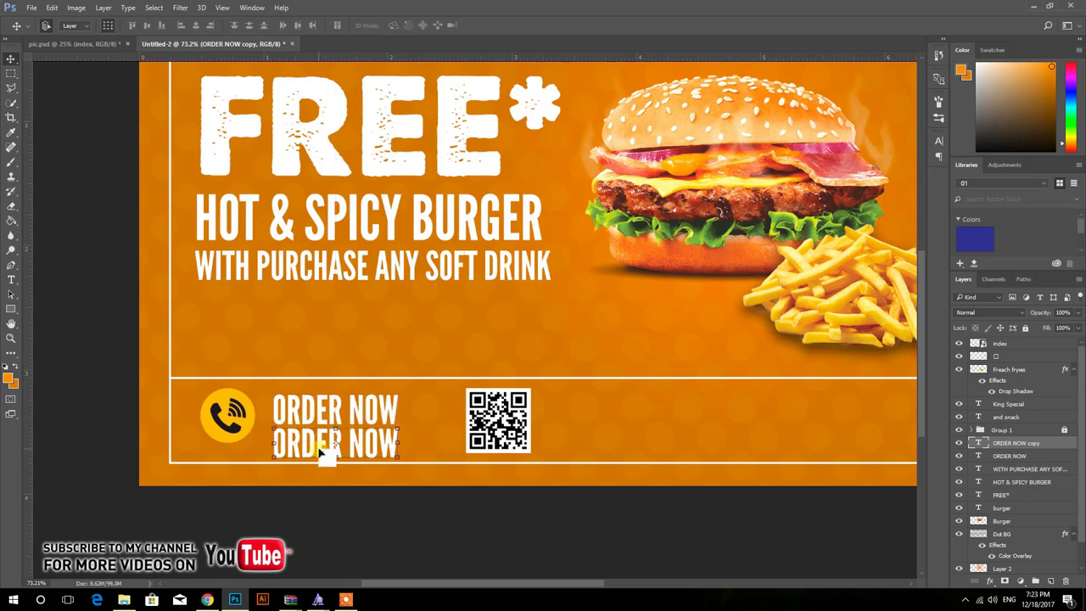
{"action": "key", "text": "t"}
{"action": "triple_click", "coordinate": [320, 452]}
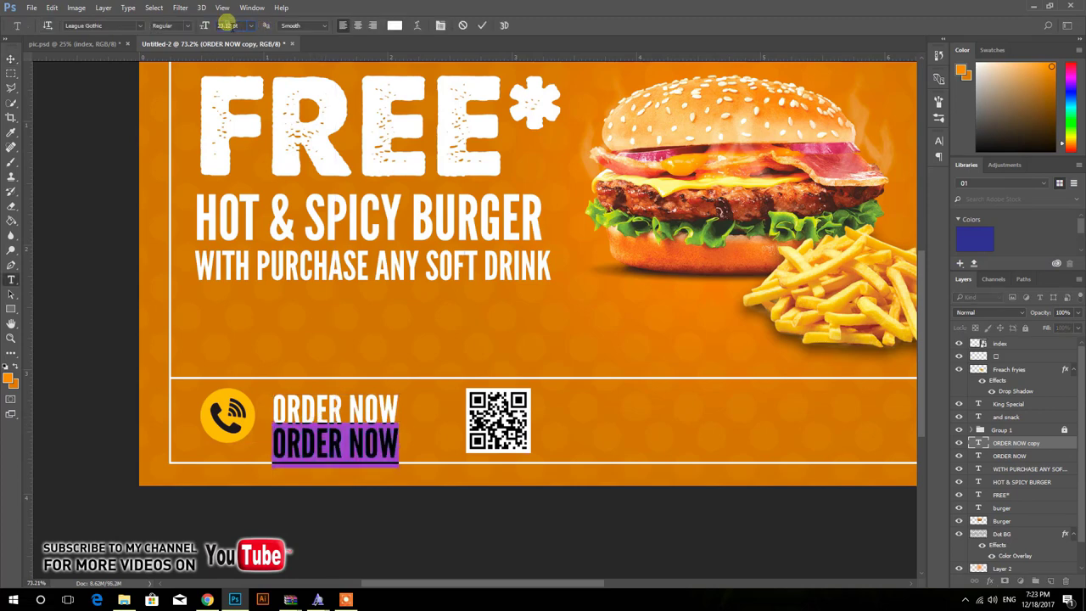
{"action": "scroll", "coordinate": [226, 30], "scroll_direction": "down", "scroll_amount": 3}
{"action": "scroll", "coordinate": [226, 31], "scroll_direction": "down", "scroll_amount": 4}
{"action": "scroll", "coordinate": [225, 30], "scroll_direction": "down", "scroll_amount": 3}
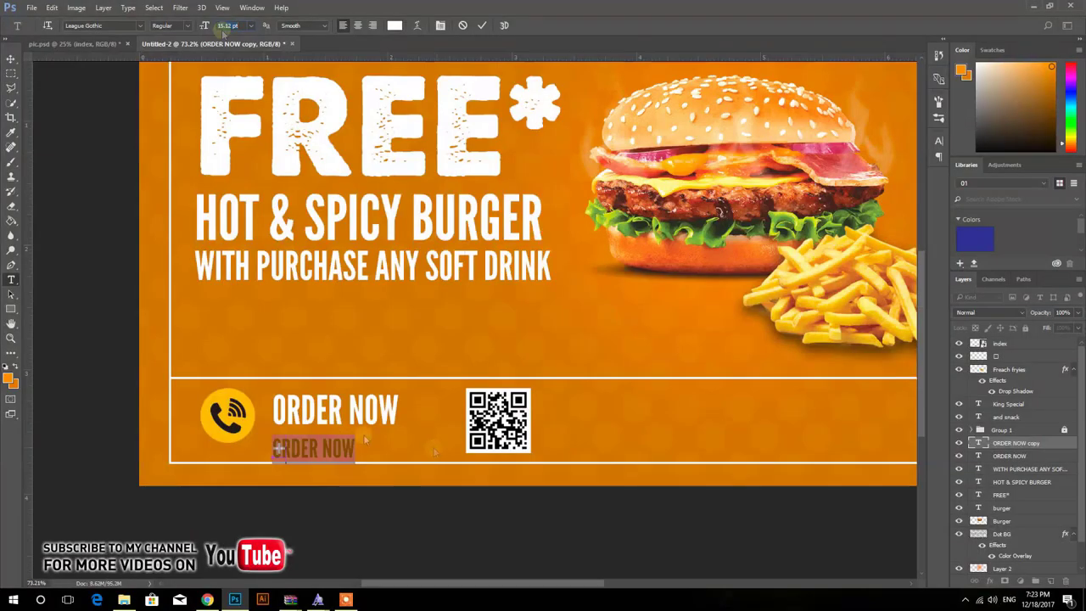
{"action": "type", "text": "+123"}
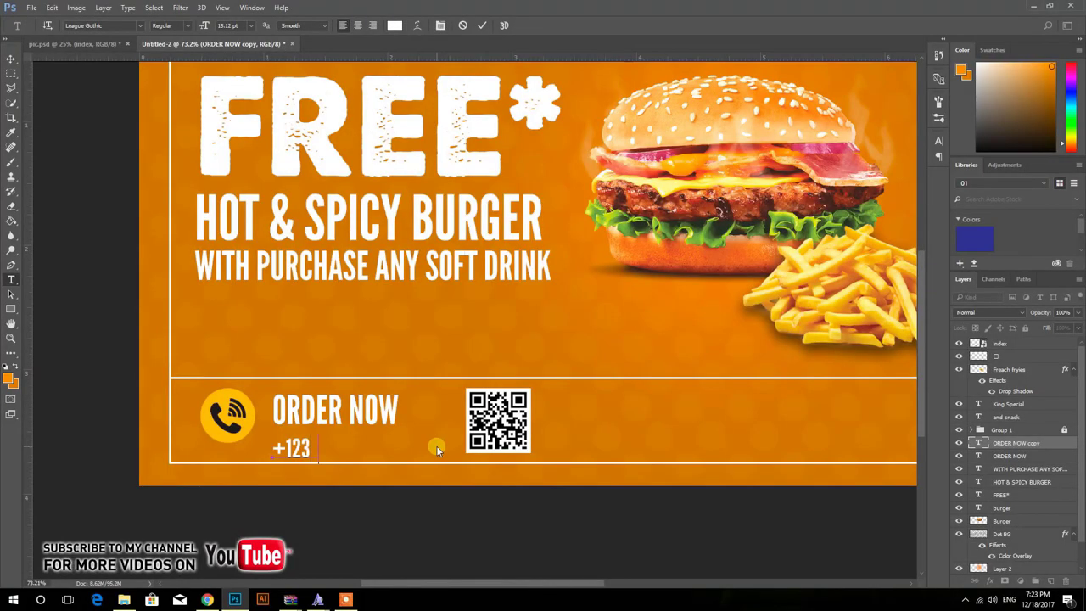
{"action": "type", "text": "456789"}
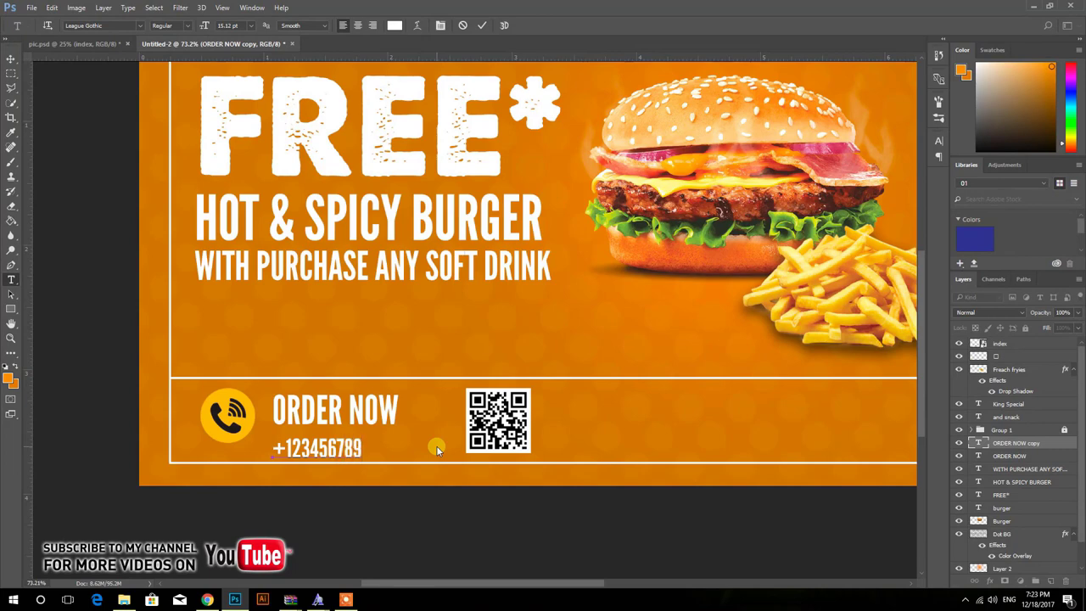
{"action": "type", "text": "0"}
{"action": "left_click", "coordinate": [10, 61]}
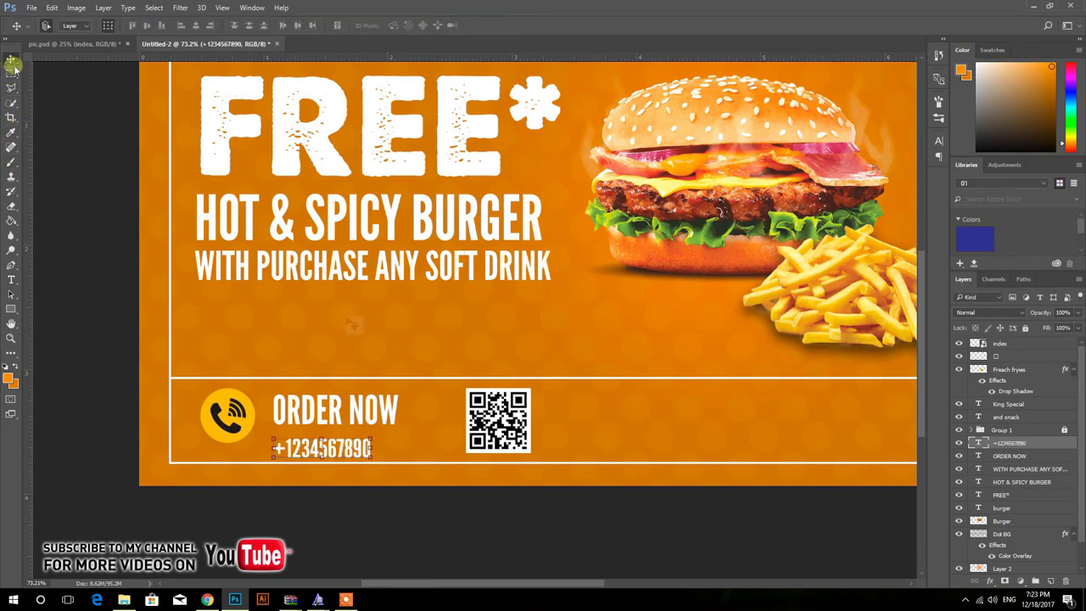
{"action": "left_click_drag", "start_coordinate": [362, 446], "coordinate": [363, 439]}
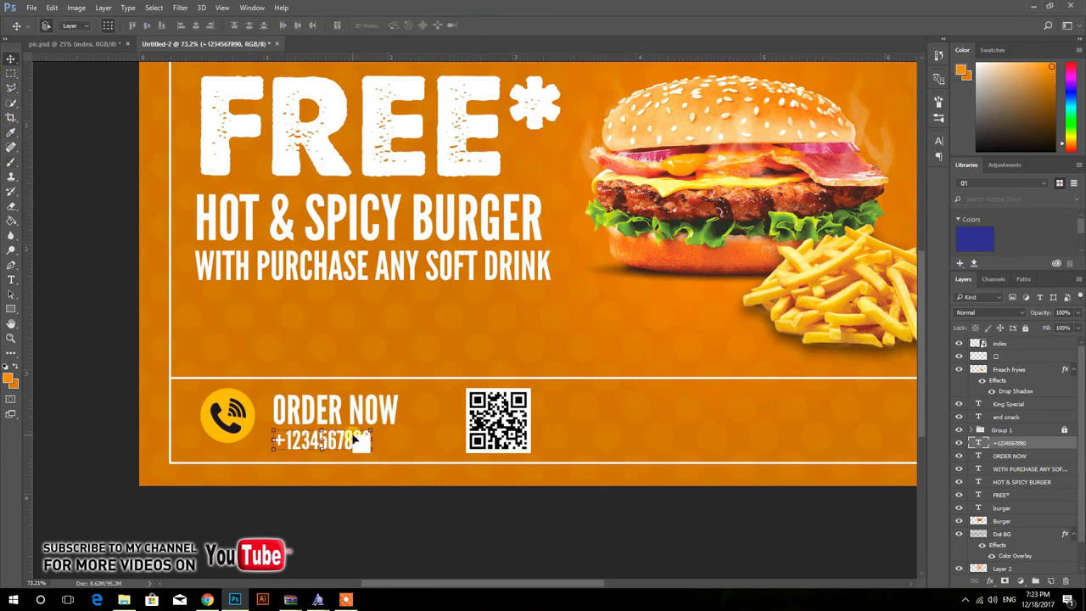
{"action": "key", "text": "ctrl+0"}
Enlarge the phone number to about 129%
{"action": "key", "text": "ctrl+t"}
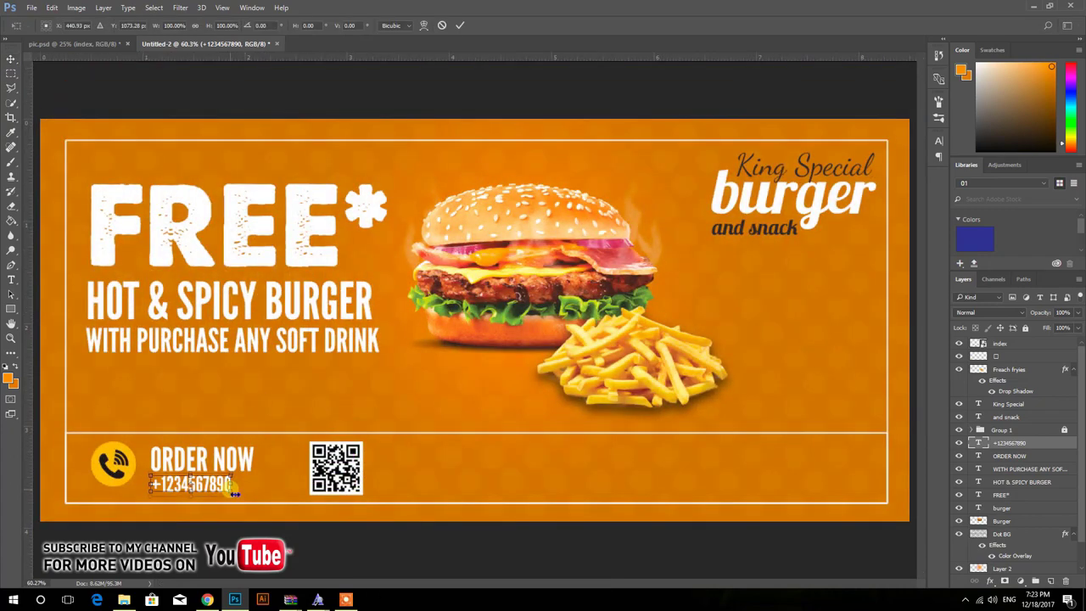
{"action": "left_click_drag", "start_coordinate": [236, 493], "coordinate": [248, 513]}
{"action": "key", "text": "Return"}
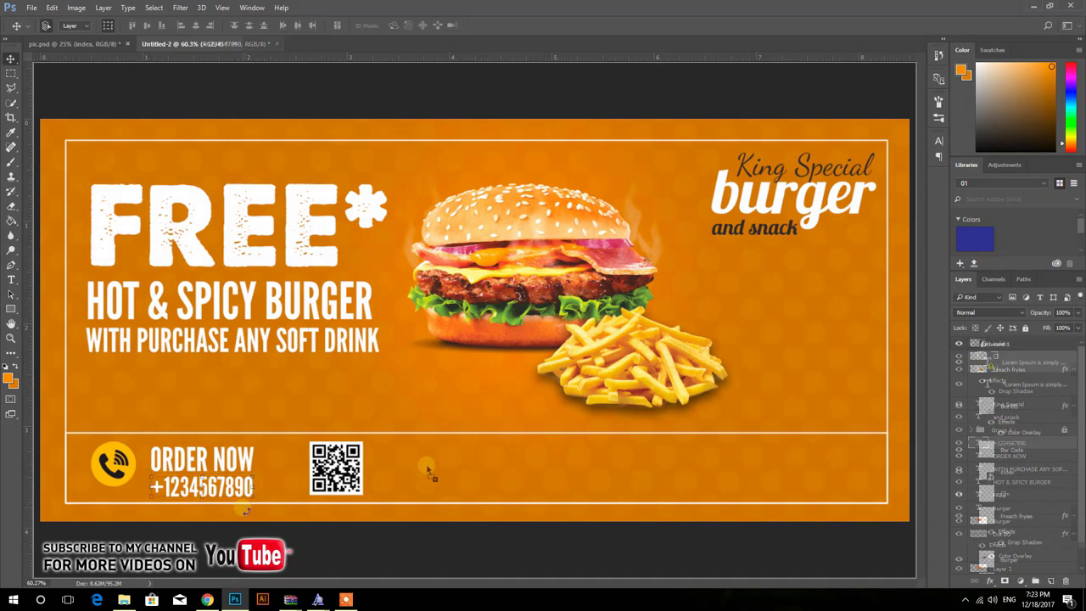
Paste the Lorem Ipsum heading and paragraph beside the QR code, left-aligned and slightly shrunk
{"action": "key", "text": "ctrl+v"}
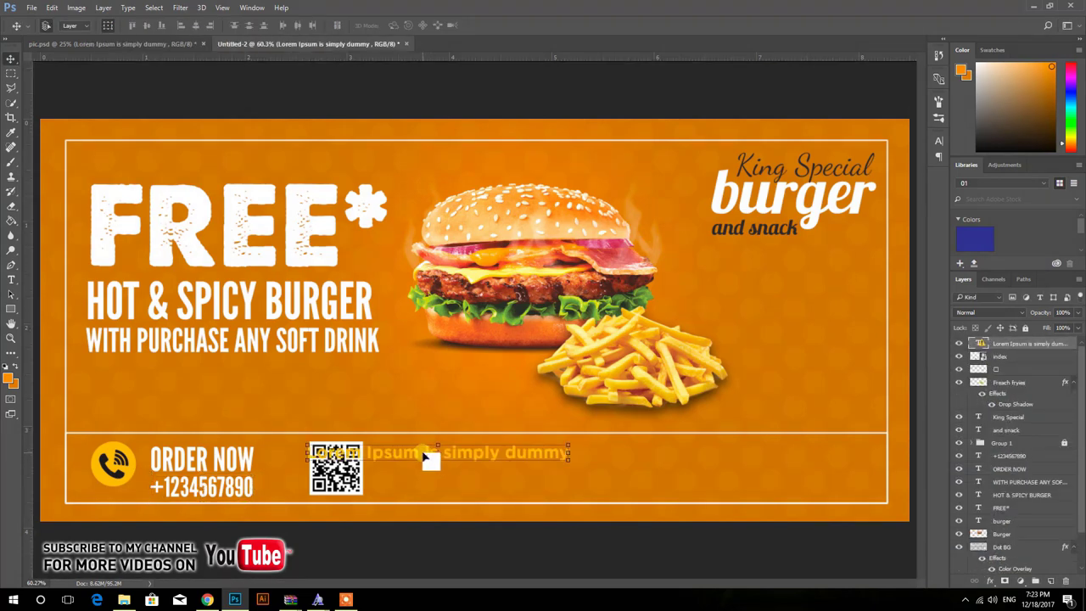
{"action": "mouse_move", "coordinate": [428, 458]}
{"action": "left_mouse_down"}
{"action": "mouse_move", "coordinate": [501, 461]}
{"action": "mouse_move", "coordinate": [727, 515]}
{"action": "mouse_move", "coordinate": [758, 494]}
{"action": "mouse_move", "coordinate": [749, 488]}
{"action": "left_mouse_up"}
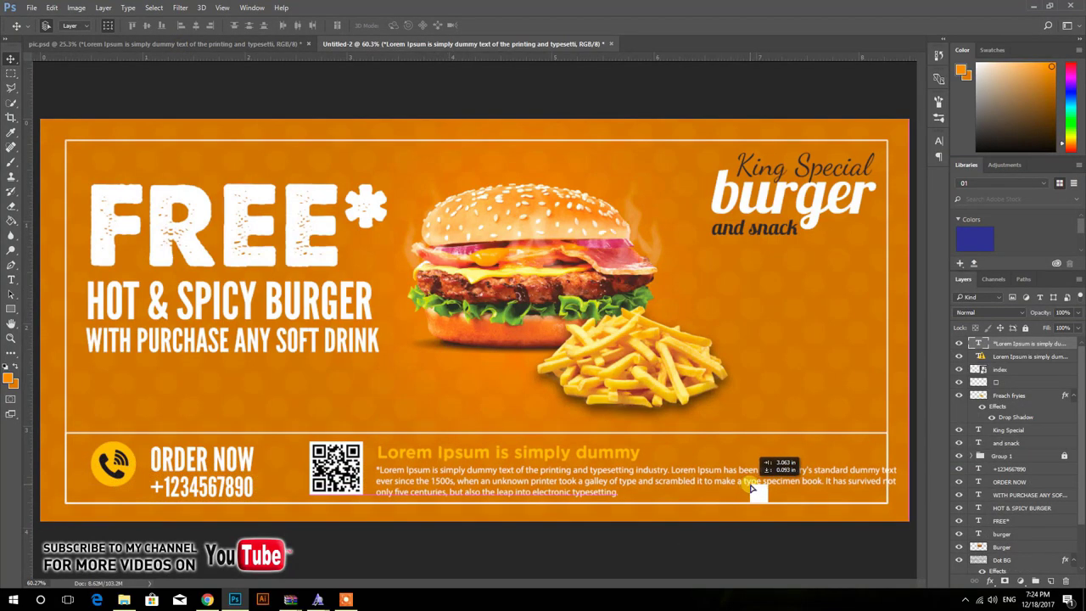
{"action": "left_click", "coordinate": [630, 453], "text": "shift"}
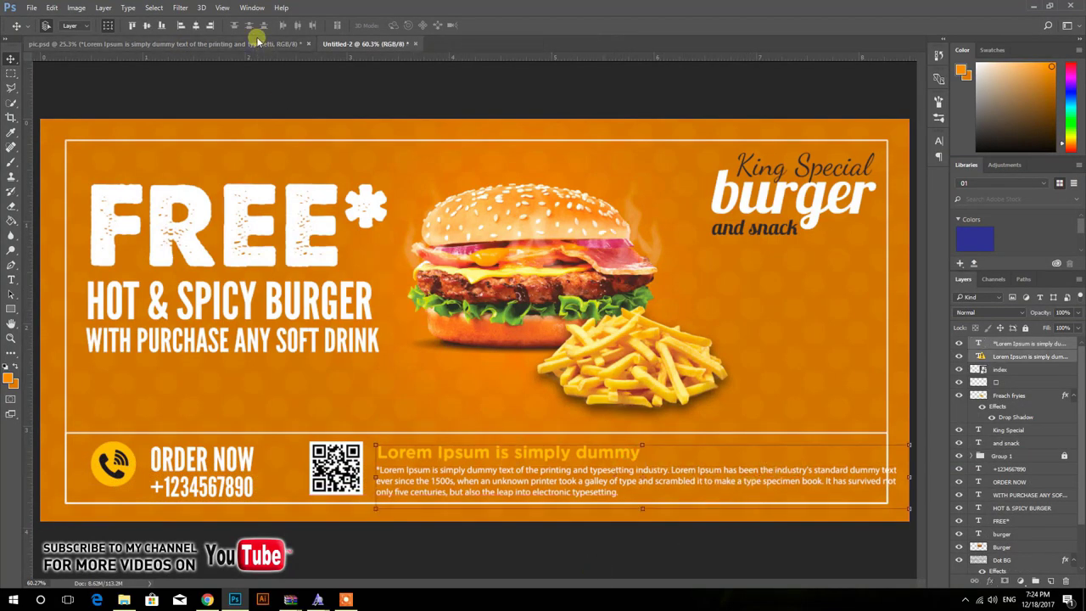
{"action": "left_click", "coordinate": [181, 26]}
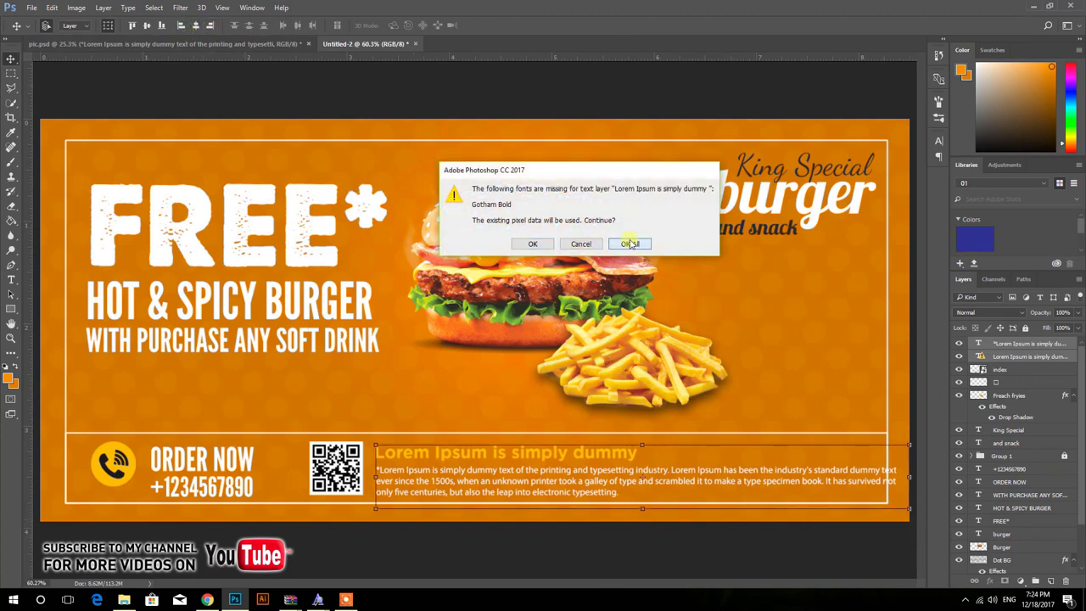
{"action": "left_click", "coordinate": [629, 244]}
{"action": "left_click_drag", "start_coordinate": [908, 508], "coordinate": [880, 503]}
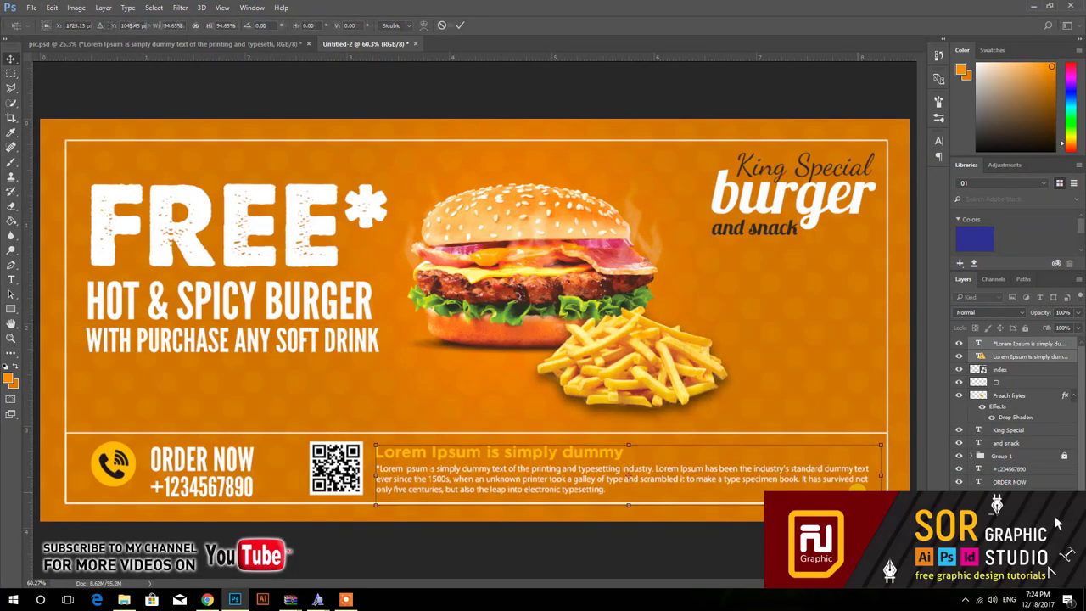
{"action": "key", "text": "Return"}
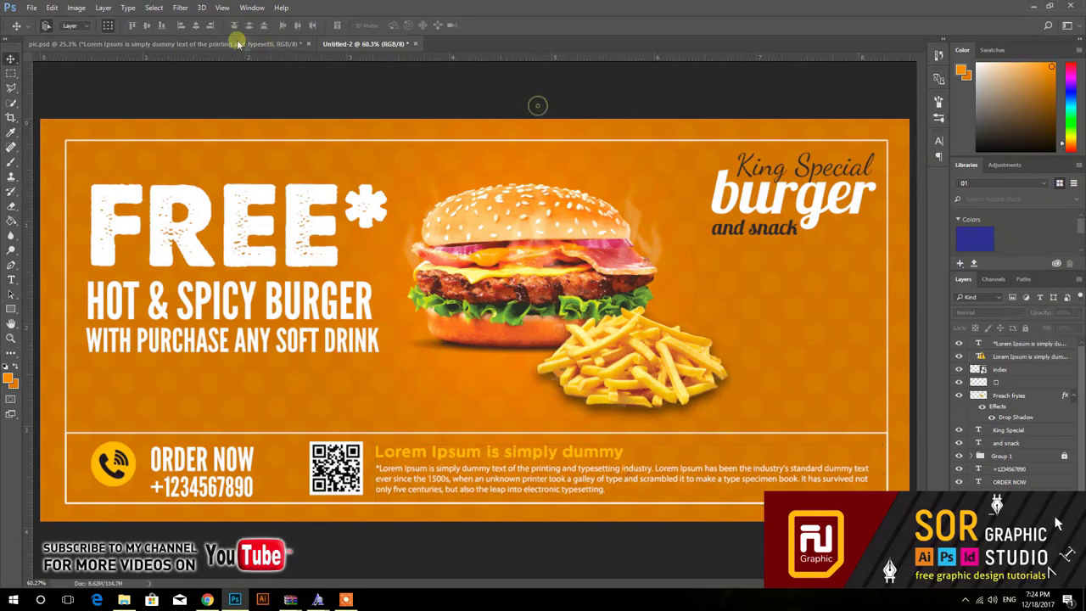
Bring the Bar Code layer from pic.psd onto the banner's right edge
{"action": "left_click", "coordinate": [243, 42]}
{"action": "left_click_drag", "start_coordinate": [462, 372], "coordinate": [410, 54]}
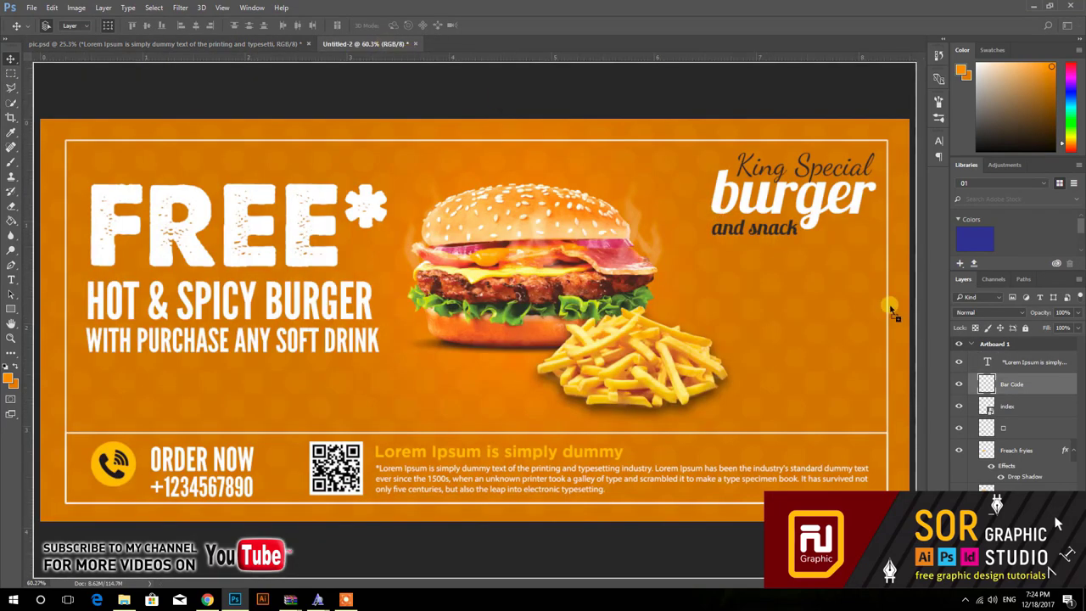
{"action": "left_click_drag", "start_coordinate": [892, 311], "coordinate": [863, 336]}
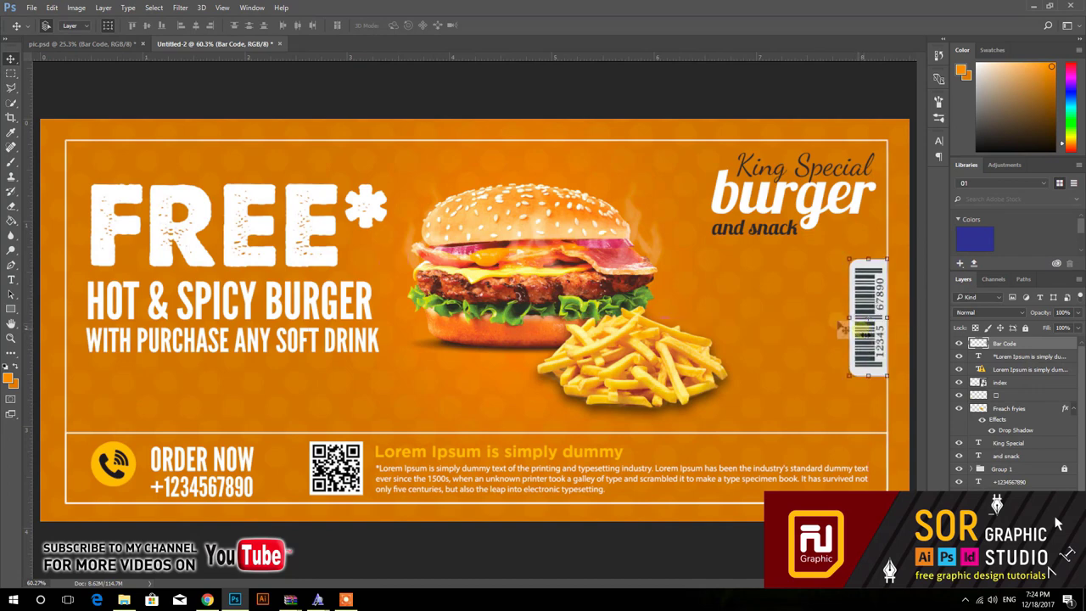
Enlarge the King Special title group, including the burger title and snack text, to about 112%
{"action": "left_click", "coordinate": [772, 228]}
{"action": "left_click", "coordinate": [761, 170], "text": "shift"}
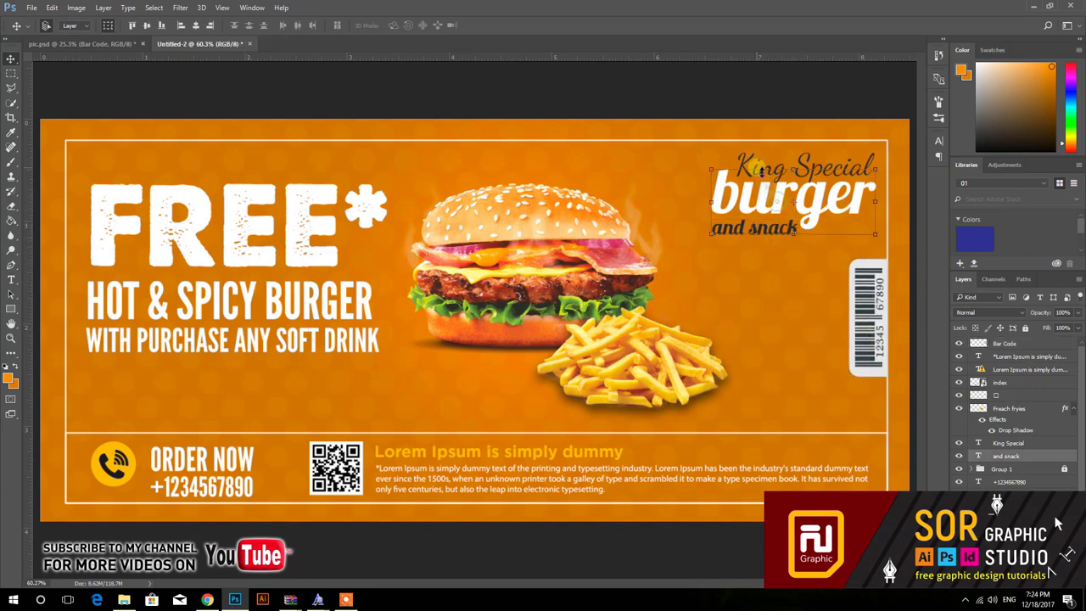
{"action": "left_click", "coordinate": [761, 161], "text": "shift"}
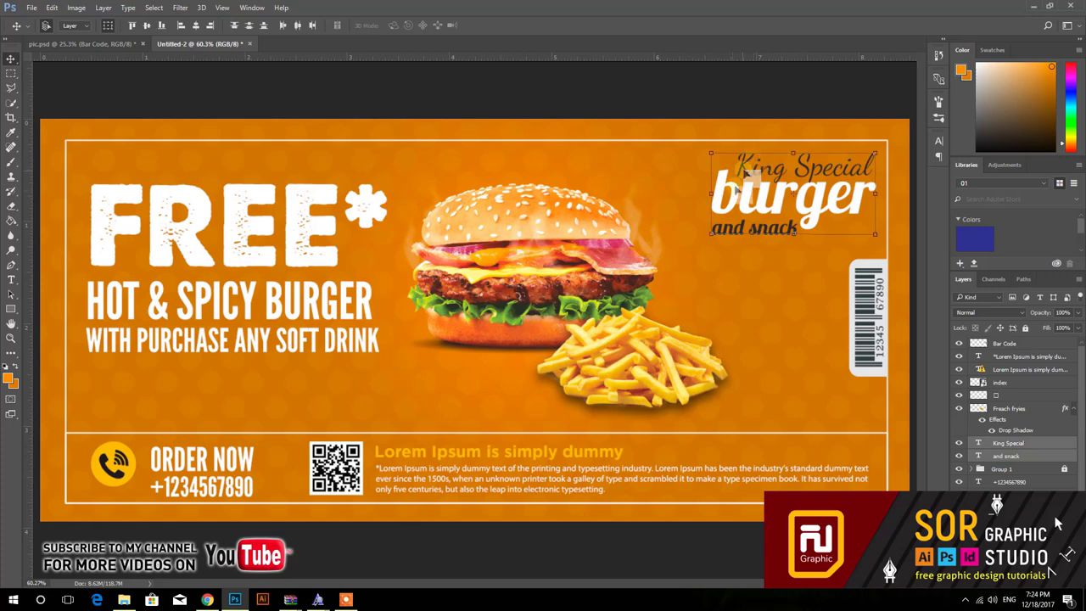
{"action": "key", "text": "ctrl+t"}
{"action": "left_click_drag", "start_coordinate": [712, 236], "coordinate": [689, 246]}
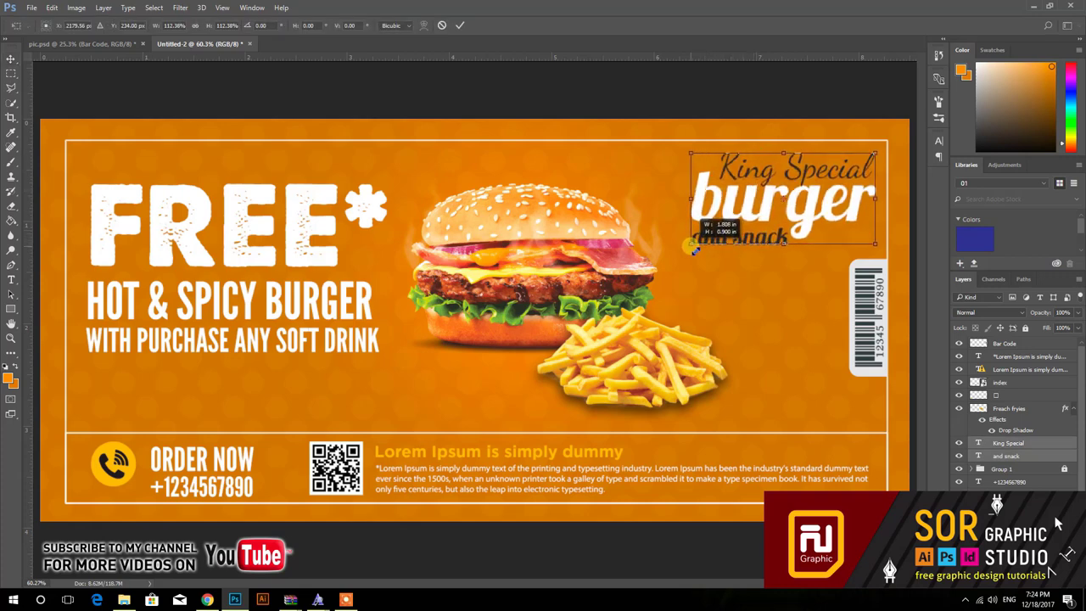
{"action": "key", "text": "Return"}
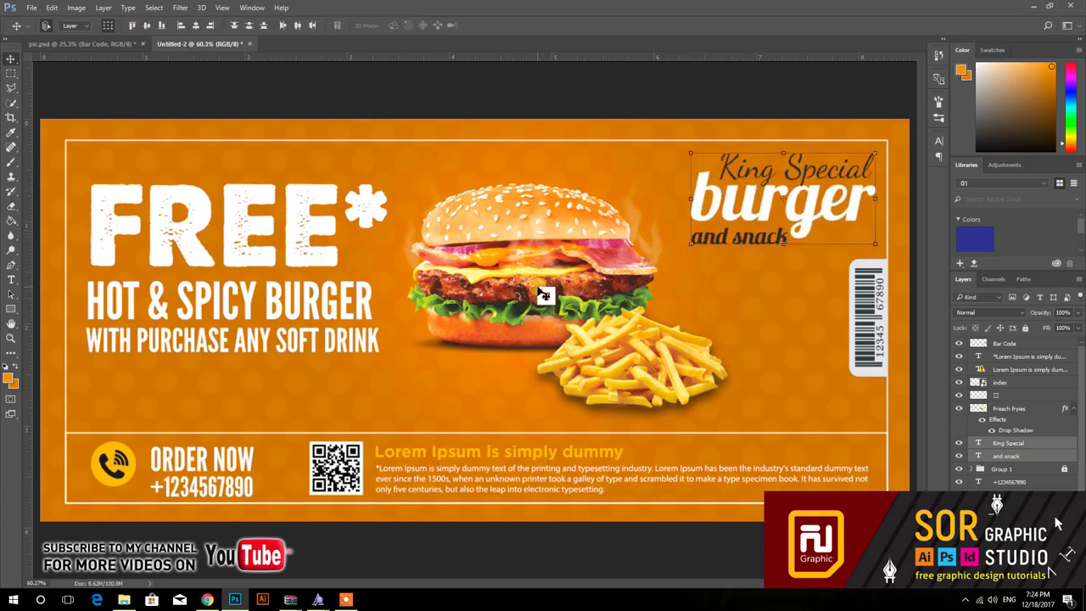
Enlarge the burger and fries image to about 110% and shift it slightly left
{"action": "left_click", "coordinate": [542, 301]}
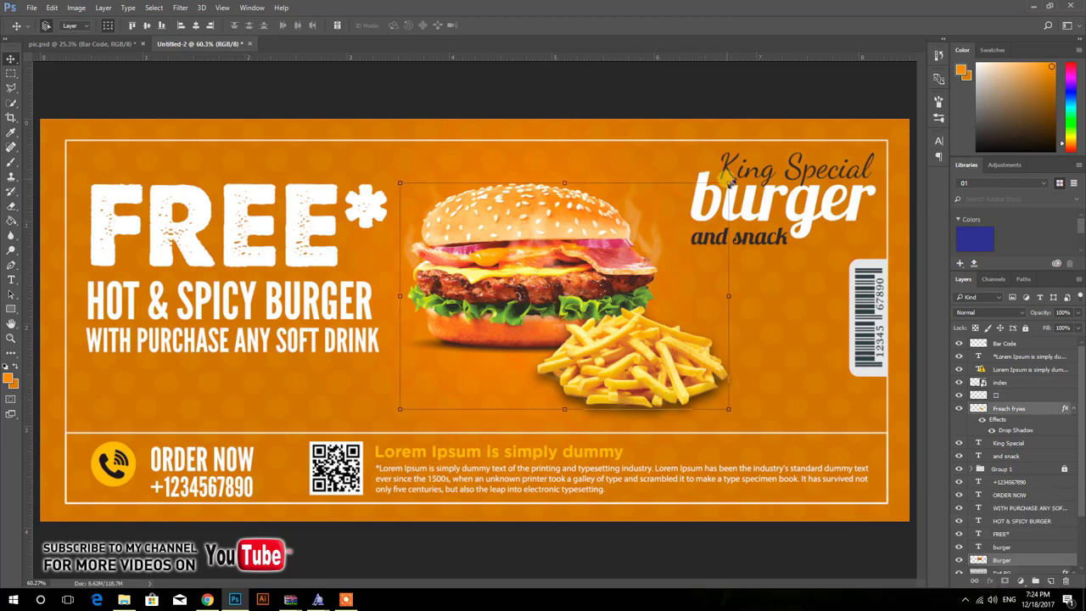
{"action": "key", "text": "ctrl+t"}
{"action": "left_click_drag", "start_coordinate": [728, 183], "coordinate": [766, 161]}
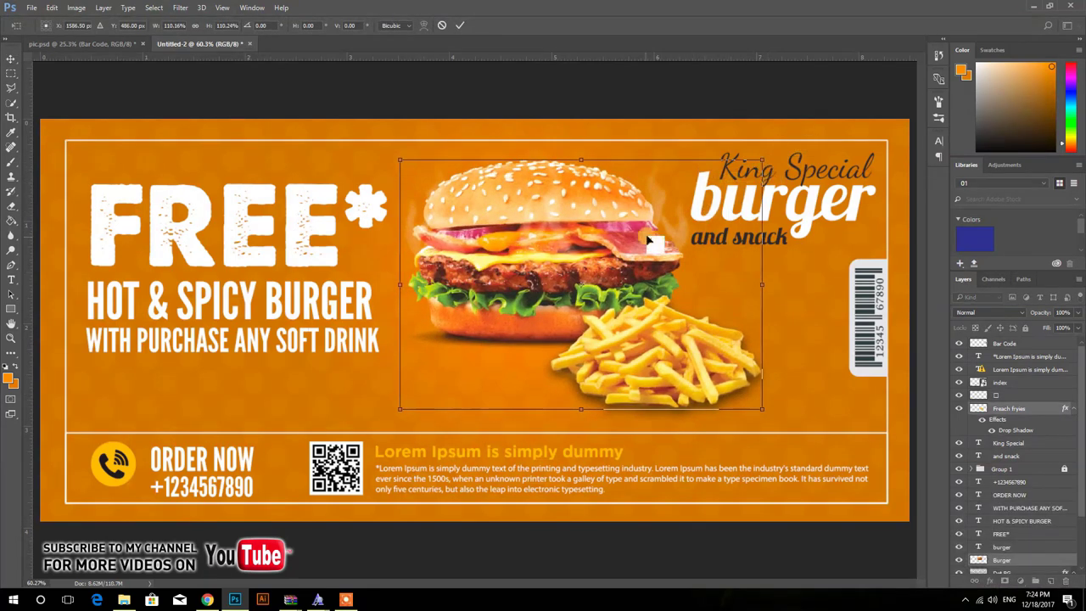
{"action": "left_click_drag", "start_coordinate": [628, 258], "coordinate": [615, 259]}
{"action": "key", "text": "Return"}
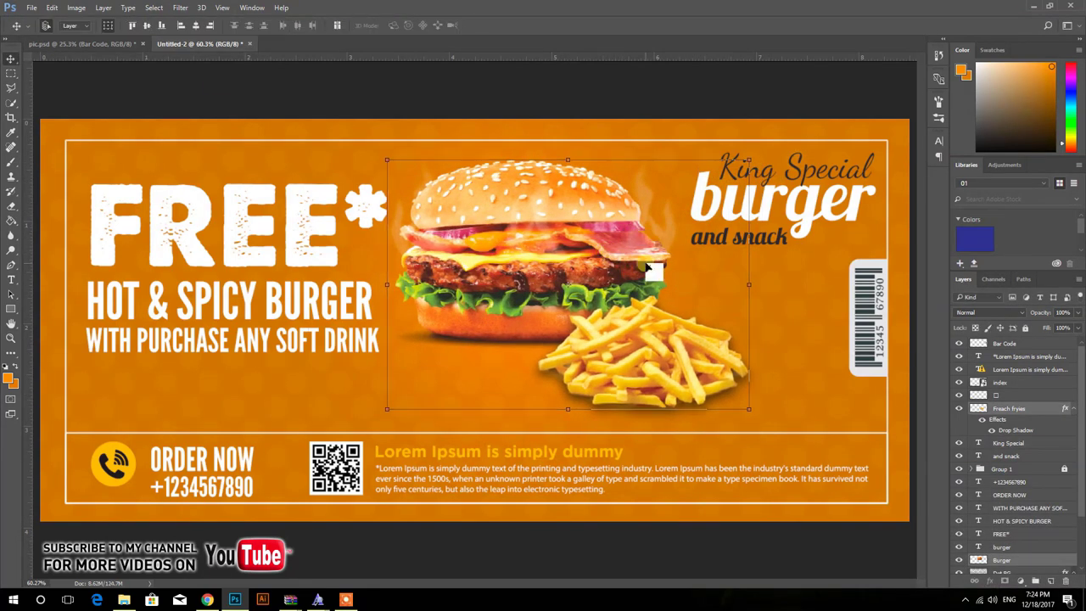
{"action": "left_click", "coordinate": [208, 344]}
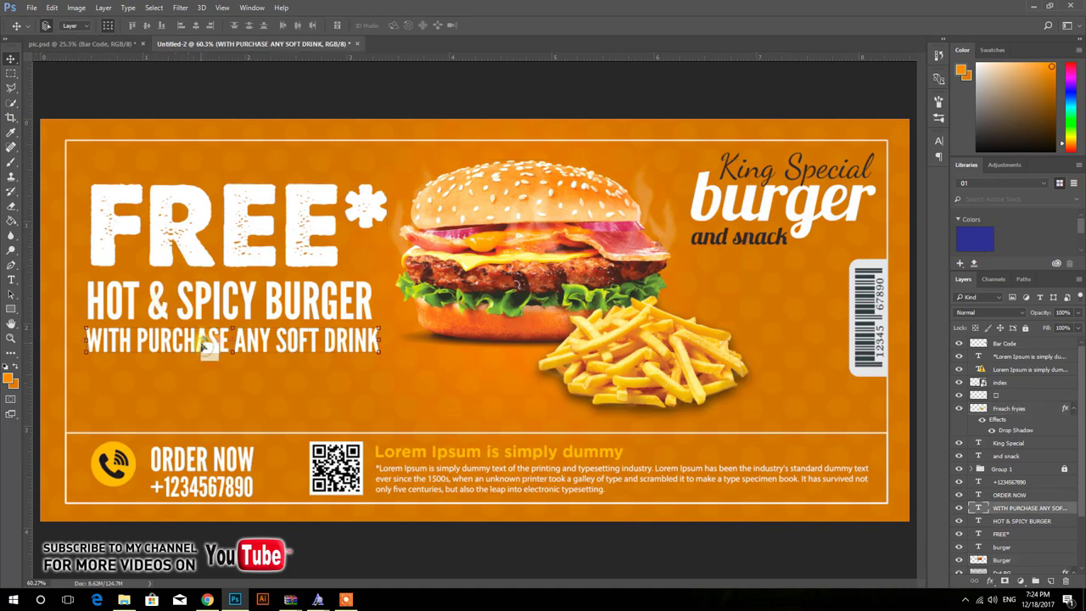
Lower the HOT & SPICY BURGER and WITH PURCHASE ANY SOFT DRINK lines slightly
{"action": "left_click", "coordinate": [201, 294], "text": "shift"}
{"action": "left_click_drag", "start_coordinate": [201, 291], "coordinate": [201, 307]}
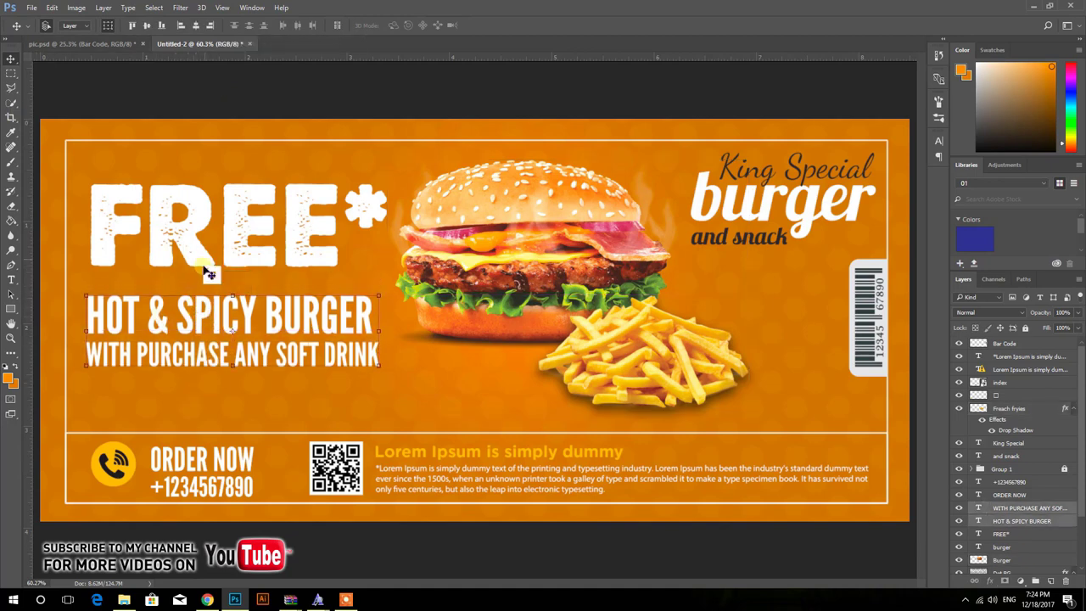
{"action": "left_click", "coordinate": [176, 156]}
{"action": "left_click", "coordinate": [157, 356]}
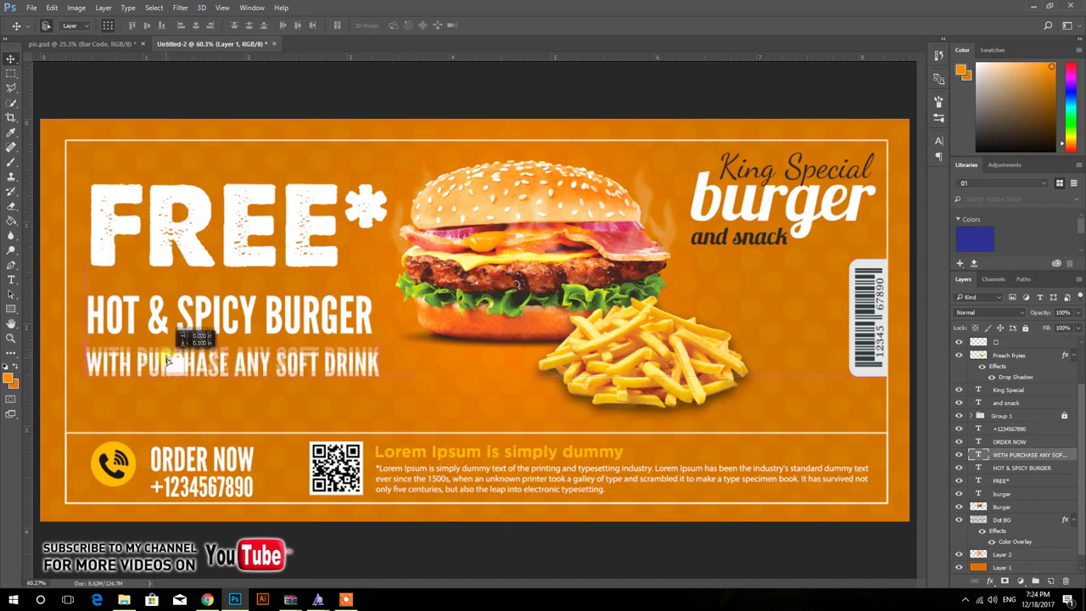
{"action": "left_click_drag", "start_coordinate": [162, 347], "coordinate": [165, 357]}
Recolour the HOT & SPICY BURGER text to bright pink-red #ff004c
{"action": "left_click", "coordinate": [181, 321]}
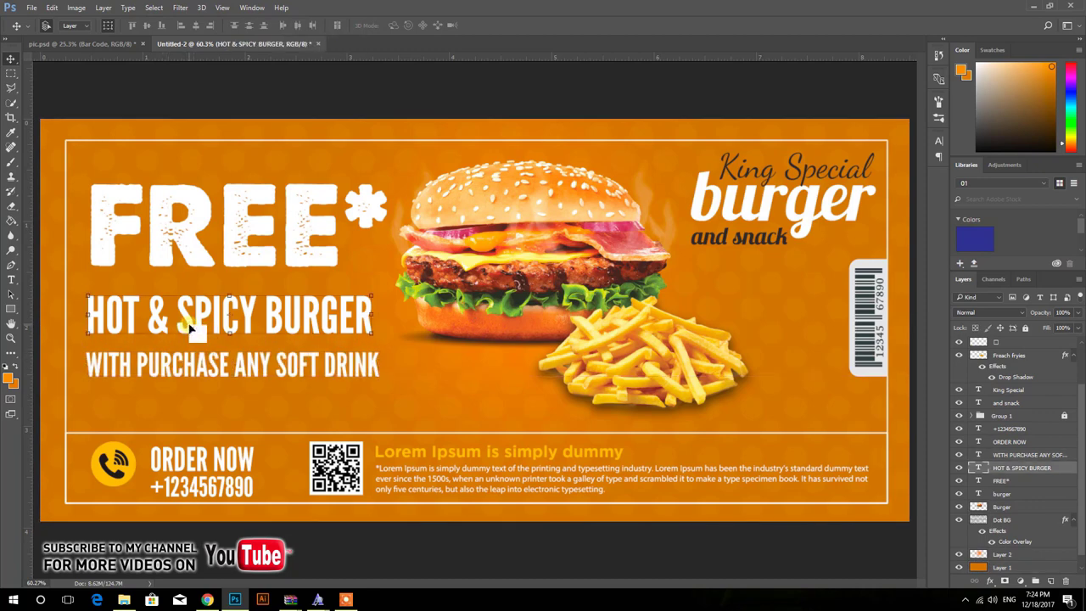
{"action": "key", "text": "t"}
{"action": "left_click", "coordinate": [208, 329]}
{"action": "key", "text": "ctrl+a"}
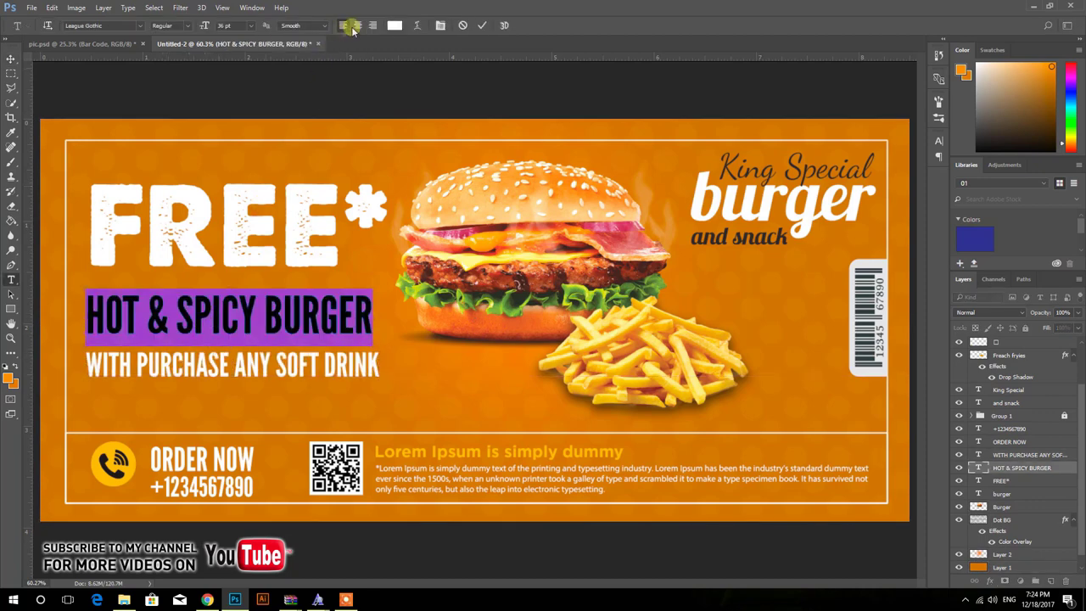
{"action": "left_click", "coordinate": [395, 25]}
{"action": "left_click", "coordinate": [465, 235]}
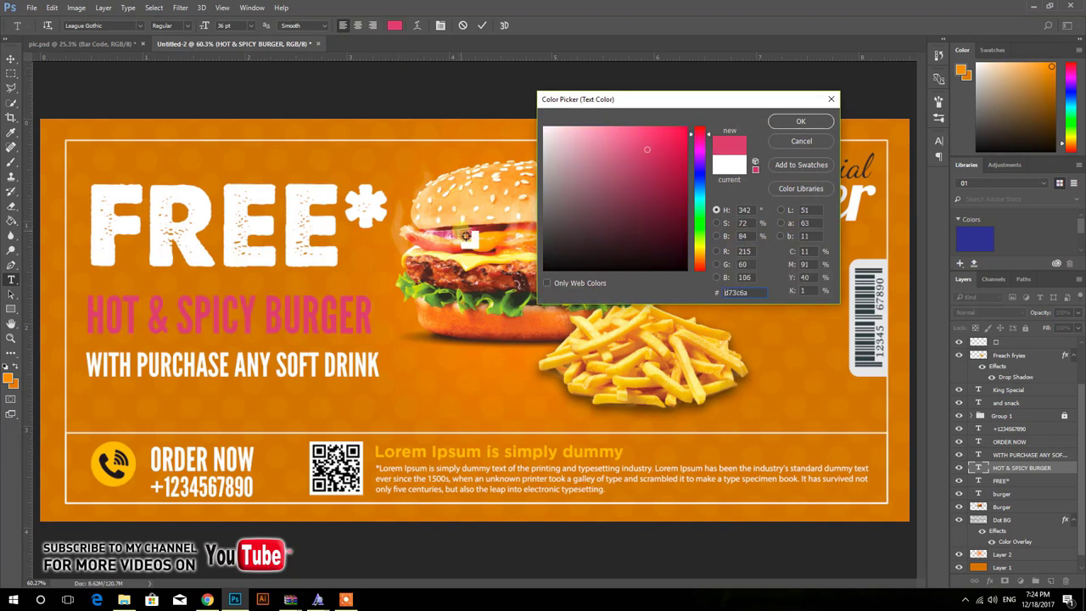
{"action": "left_click_drag", "start_coordinate": [653, 146], "coordinate": [687, 128]}
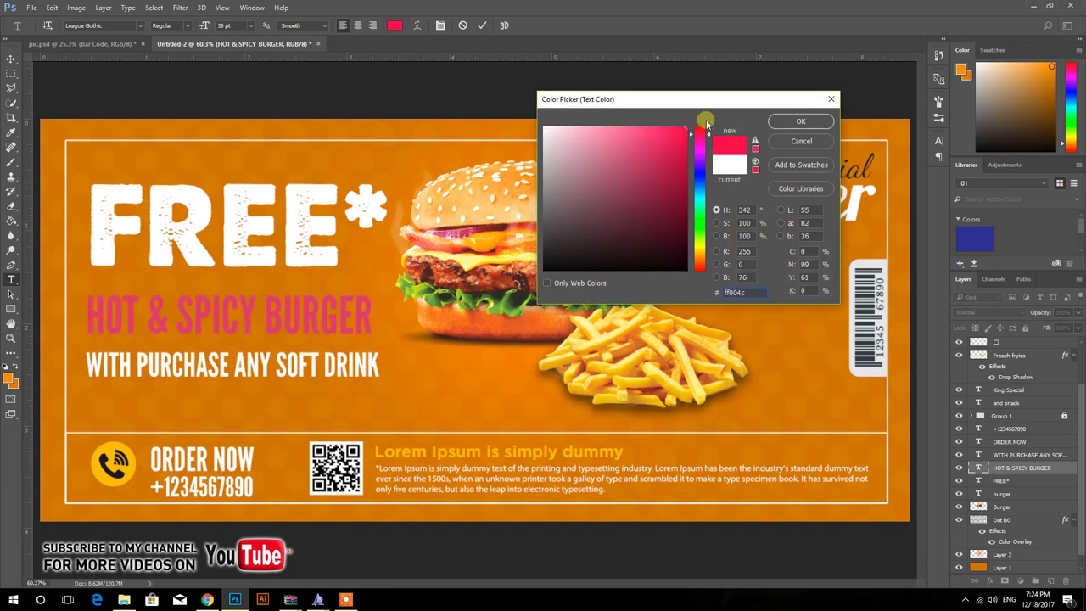
{"action": "left_click", "coordinate": [789, 124]}
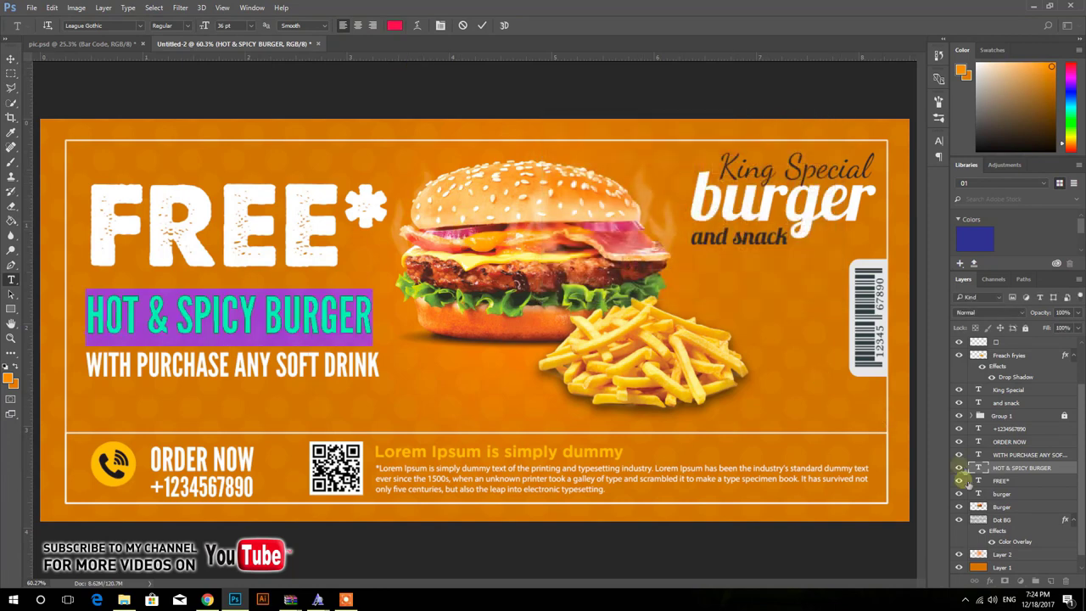
{"action": "left_click", "coordinate": [481, 27]}
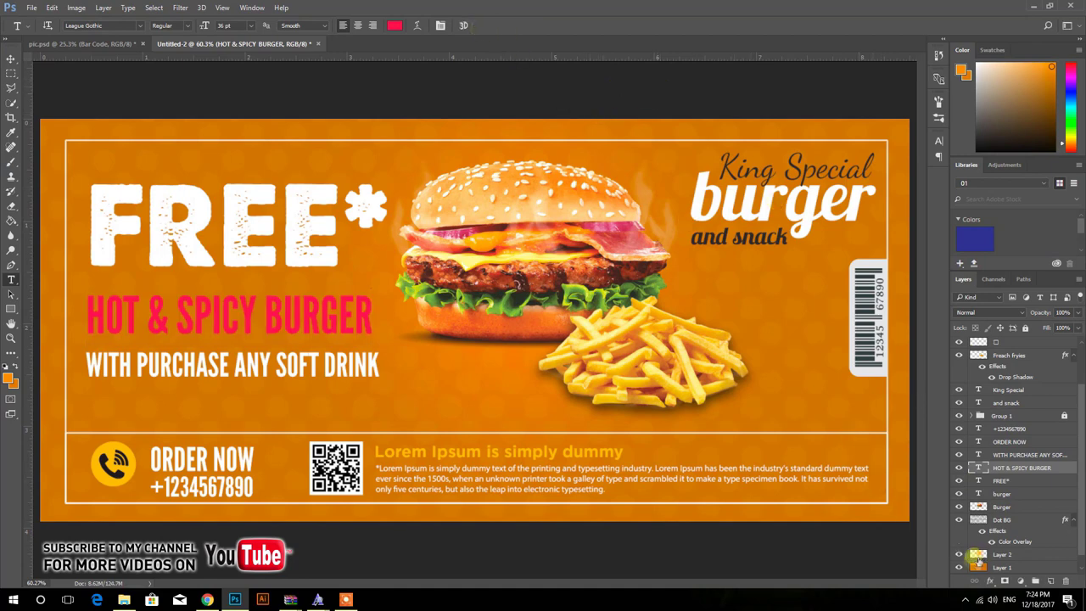
Give HOT & SPICY BURGER a 13 px white stroke and an 84° drop shadow
{"action": "left_click", "coordinate": [990, 584]}
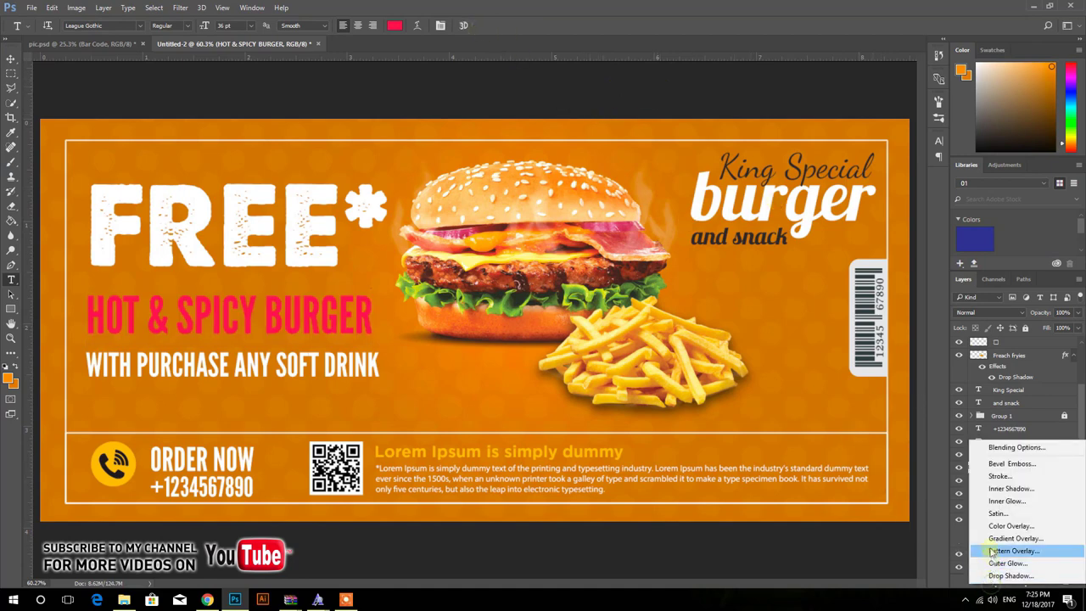
{"action": "left_click", "coordinate": [1007, 481]}
{"action": "left_click_drag", "start_coordinate": [291, 192], "coordinate": [624, 119]}
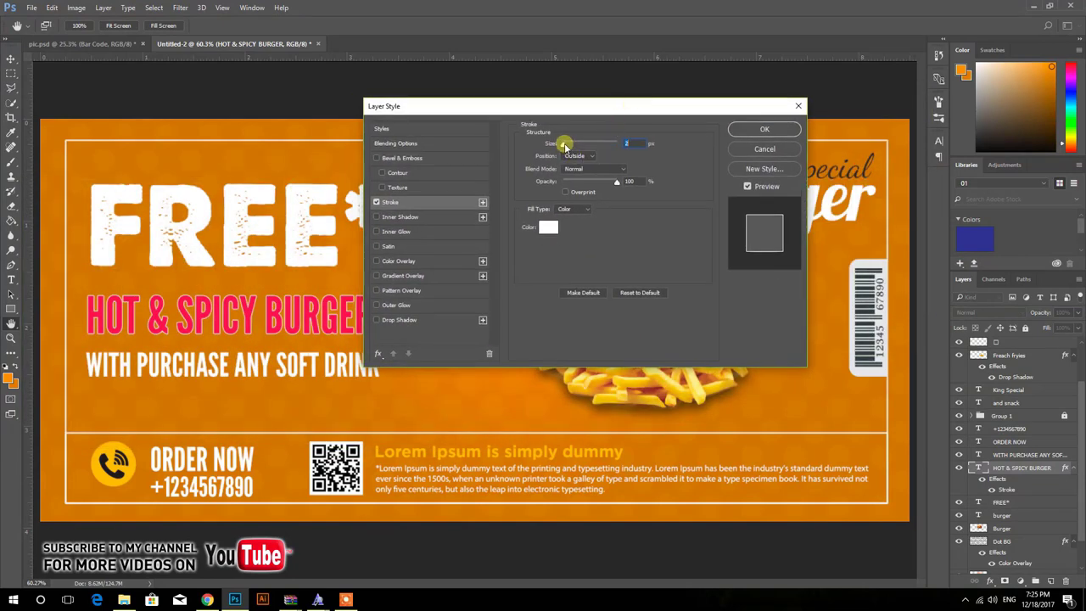
{"action": "left_click_drag", "start_coordinate": [565, 146], "coordinate": [567, 146]}
{"action": "left_click", "coordinate": [402, 320]}
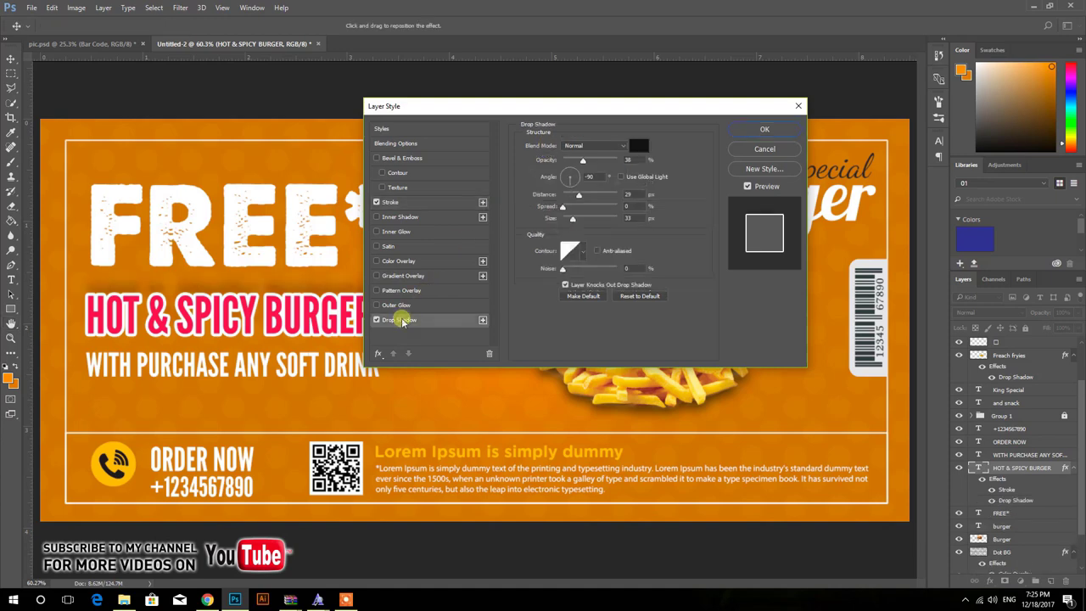
{"action": "mouse_move", "coordinate": [579, 180]}
{"action": "left_mouse_down"}
{"action": "mouse_move", "coordinate": [566, 179]}
{"action": "mouse_move", "coordinate": [577, 197]}
{"action": "left_mouse_up"}
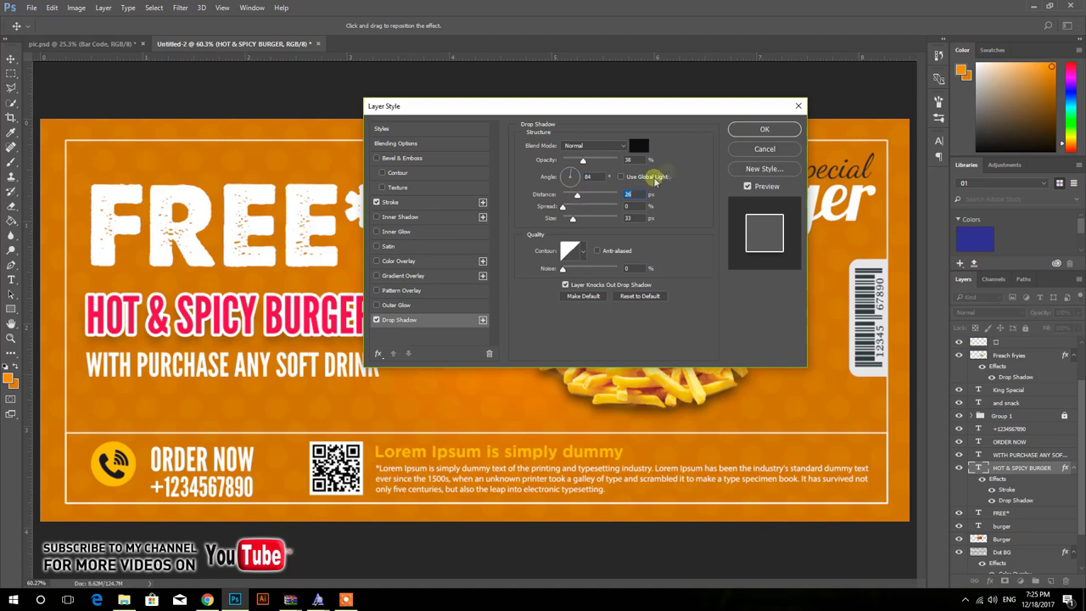
{"action": "left_click", "coordinate": [737, 128]}
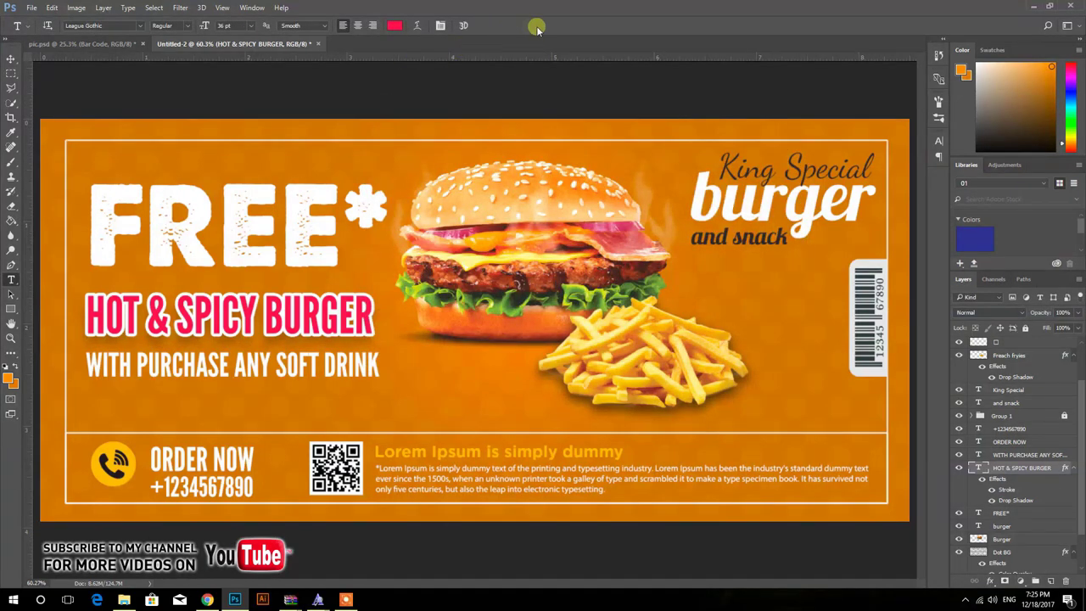
Nudge FREE* down, then scale FREE*, HOT & SPICY and WITH PURCHASE texts to about 113%
{"action": "left_click", "coordinate": [12, 59]}
{"action": "left_click", "coordinate": [61, 81]}
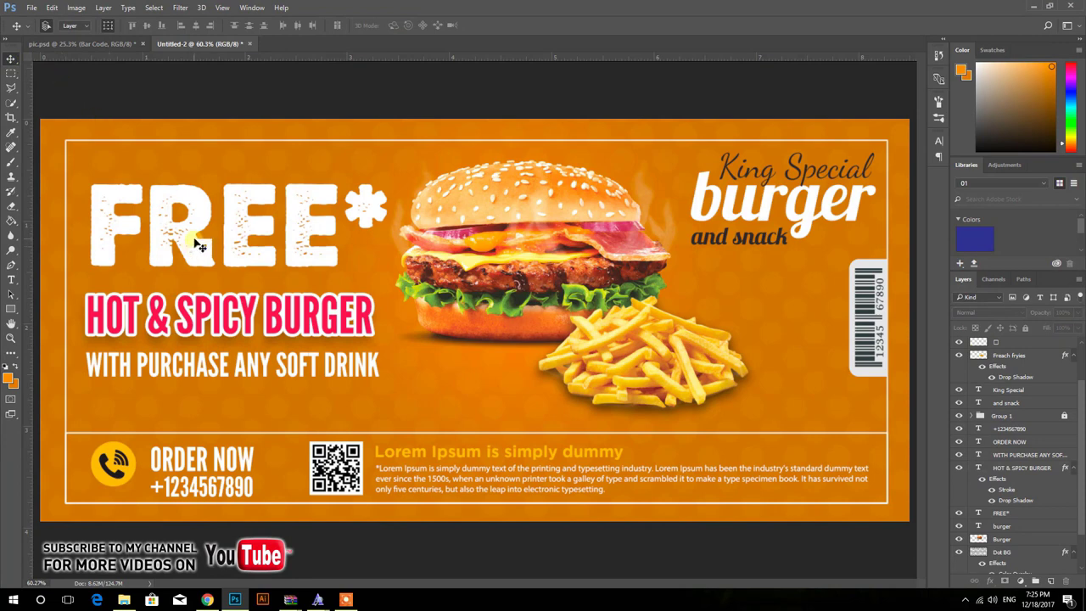
{"action": "left_click_drag", "start_coordinate": [198, 245], "coordinate": [201, 258]}
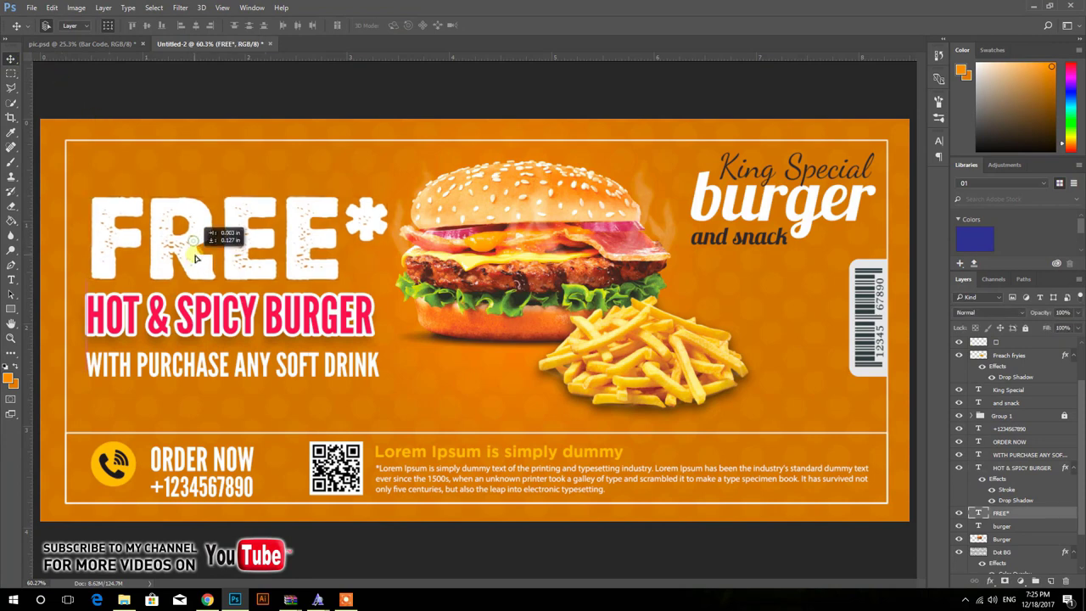
{"action": "left_click", "coordinate": [236, 323]}
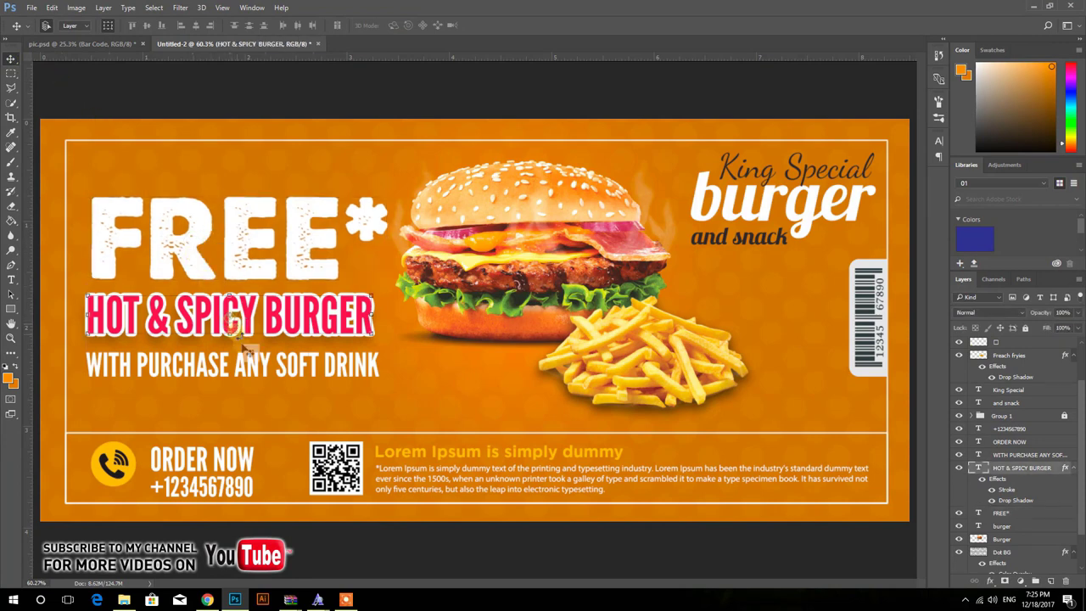
{"action": "left_click", "coordinate": [253, 273], "text": "shift"}
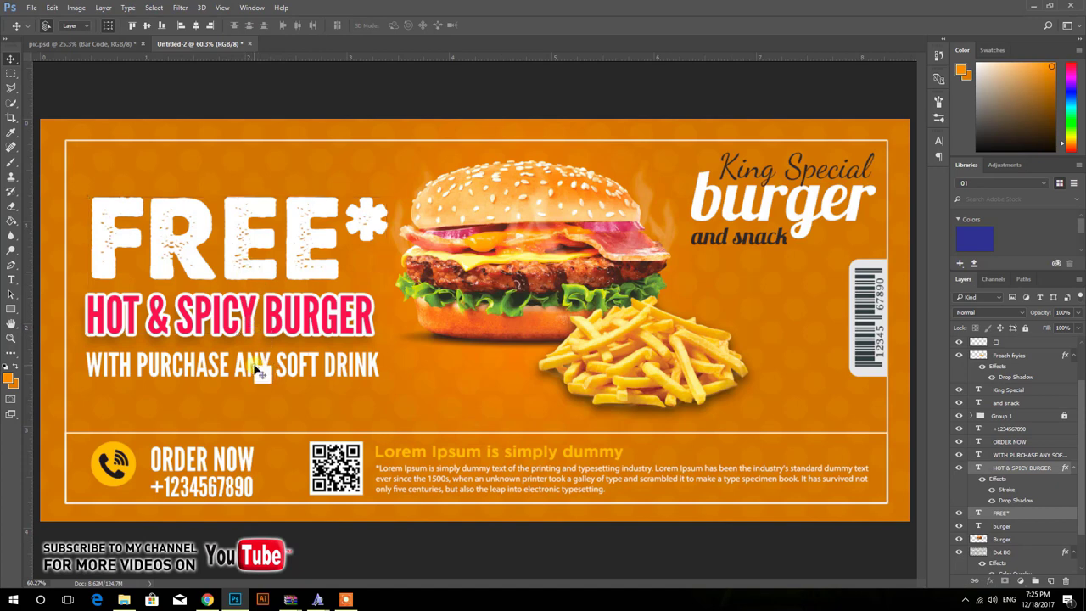
{"action": "left_click", "coordinate": [254, 366], "text": "shift"}
{"action": "left_click_drag", "start_coordinate": [386, 381], "coordinate": [395, 382]}
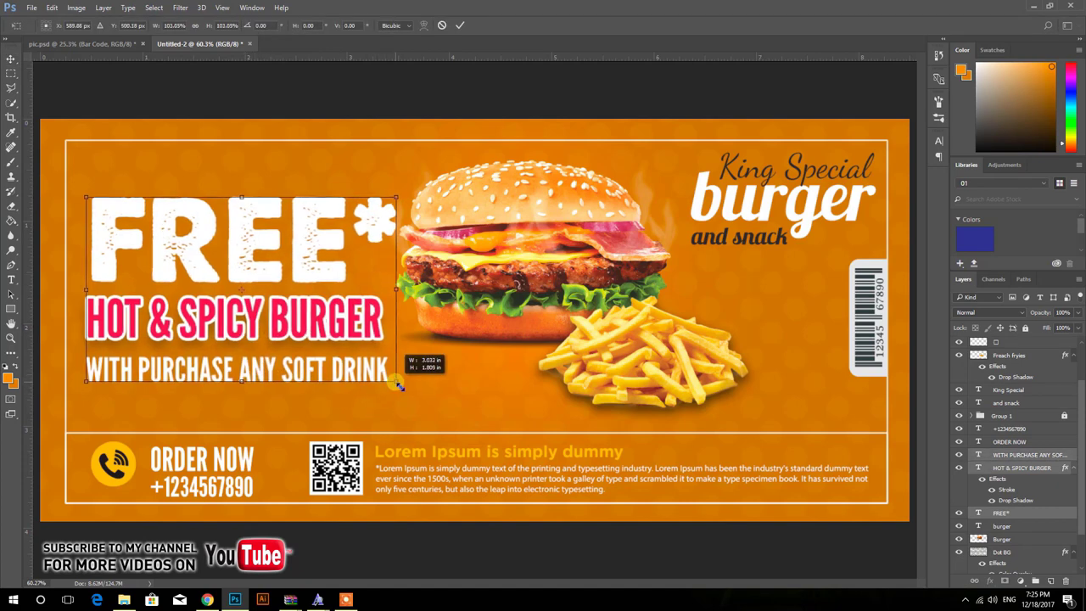
{"action": "left_click_drag", "start_coordinate": [87, 386], "coordinate": [82, 384]}
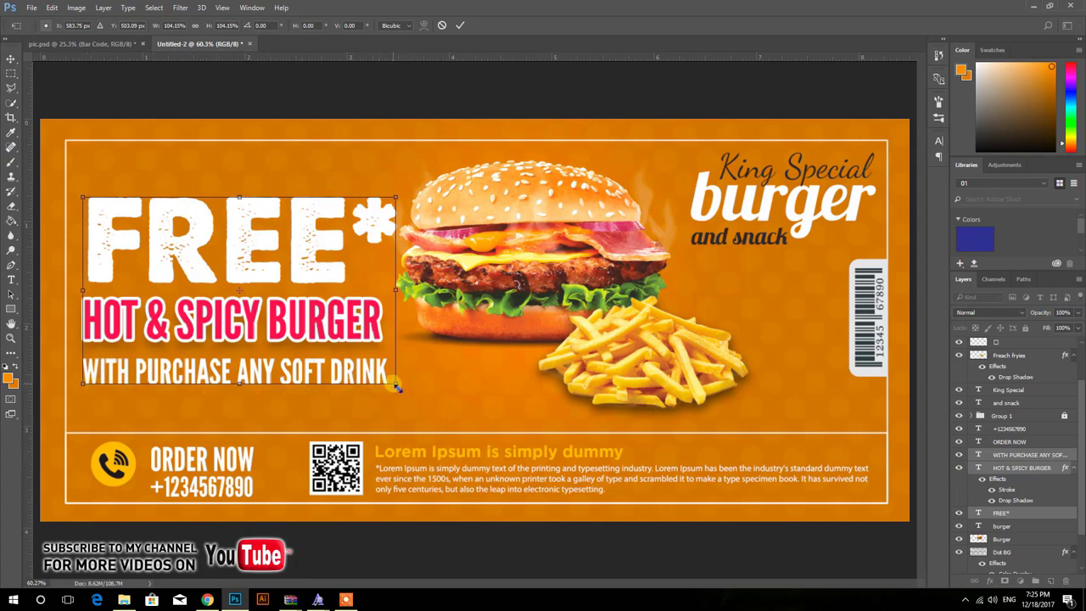
{"action": "left_click_drag", "start_coordinate": [396, 387], "coordinate": [424, 398]}
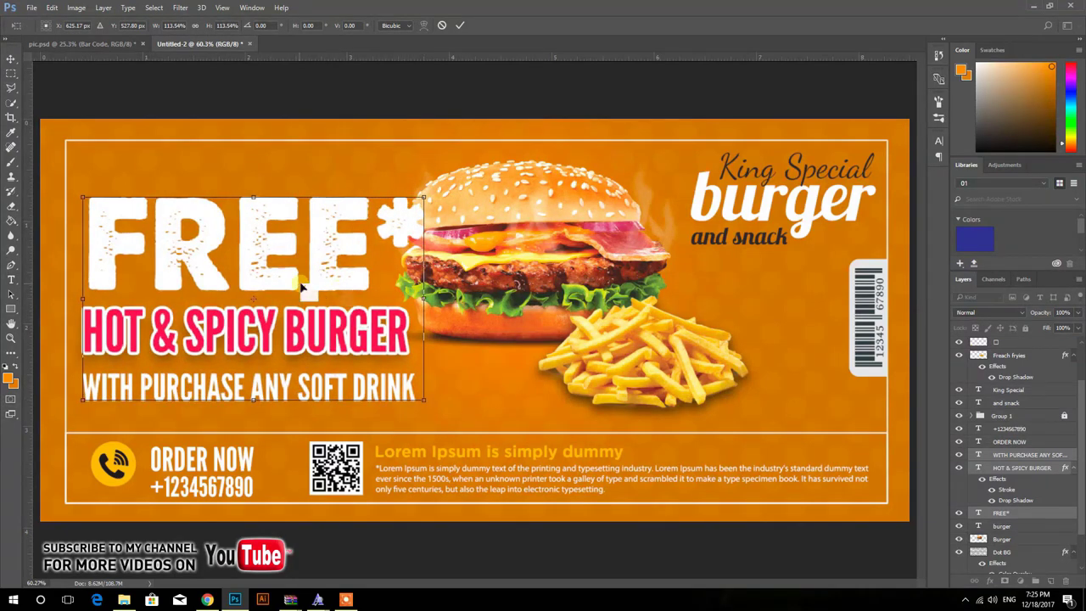
{"action": "left_click_drag", "start_coordinate": [301, 286], "coordinate": [264, 273]}
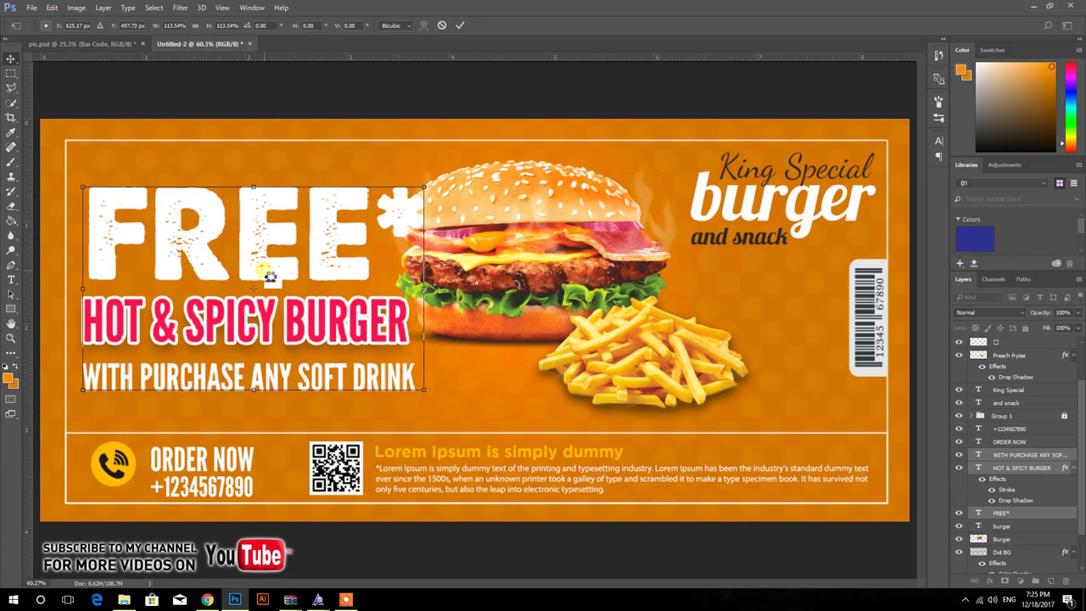
{"action": "key", "text": "Return"}
Shift the burger and fries images together slightly to the right
{"action": "left_click", "coordinate": [458, 236]}
{"action": "left_click", "coordinate": [649, 389], "text": "shift"}
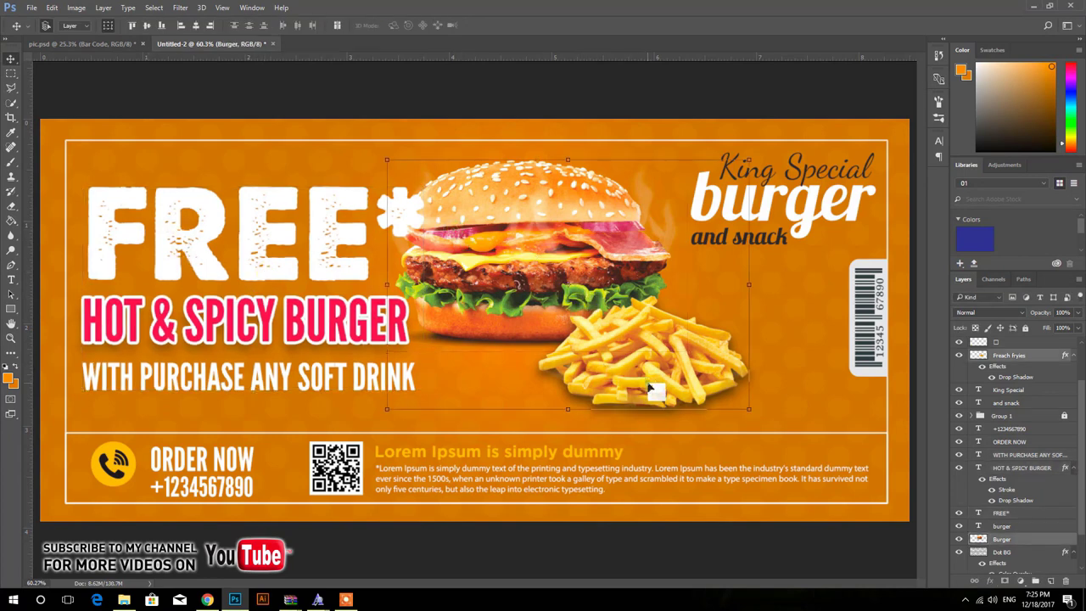
{"action": "left_click_drag", "start_coordinate": [593, 288], "coordinate": [614, 288]}
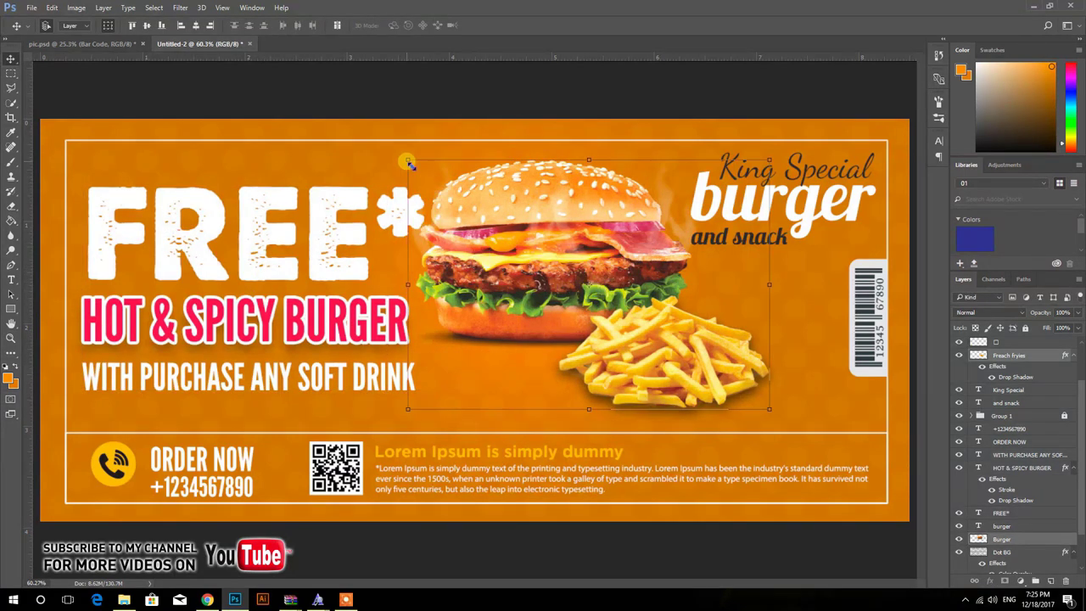
{"action": "left_click_drag", "start_coordinate": [408, 161], "coordinate": [413, 164]}
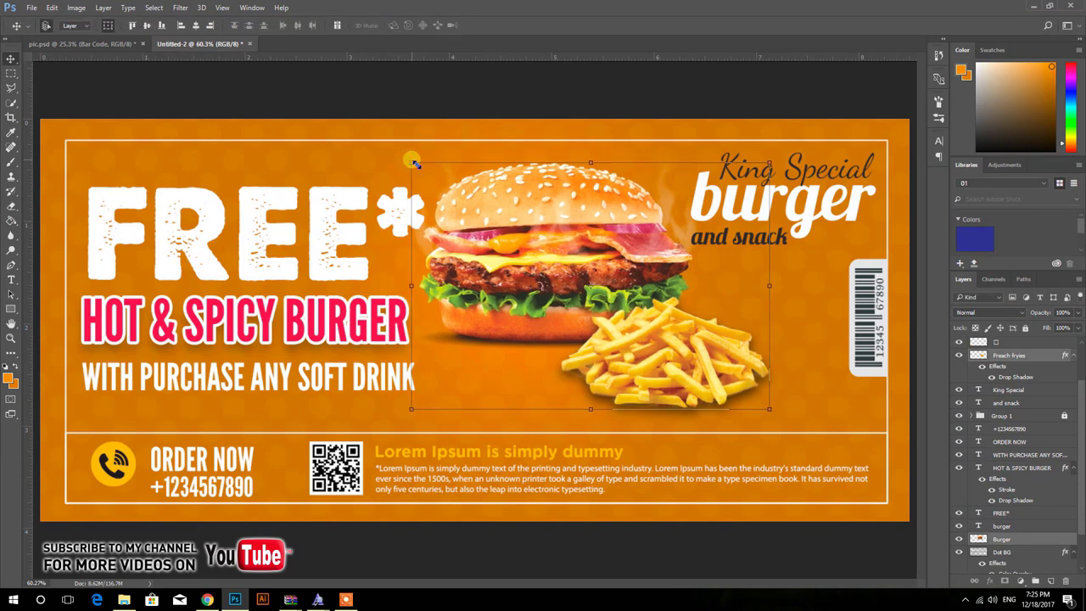
Enlarge the fries image on its own to about 110%
{"action": "left_click", "coordinate": [740, 369]}
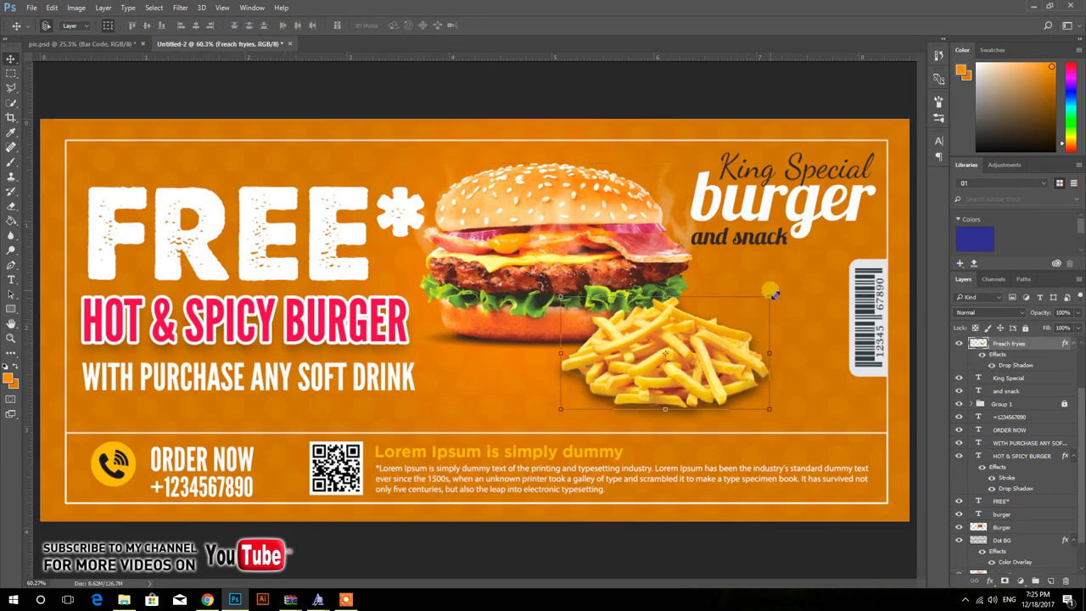
{"action": "key", "text": "ctrl+t"}
{"action": "left_click_drag", "start_coordinate": [782, 299], "coordinate": [792, 285]}
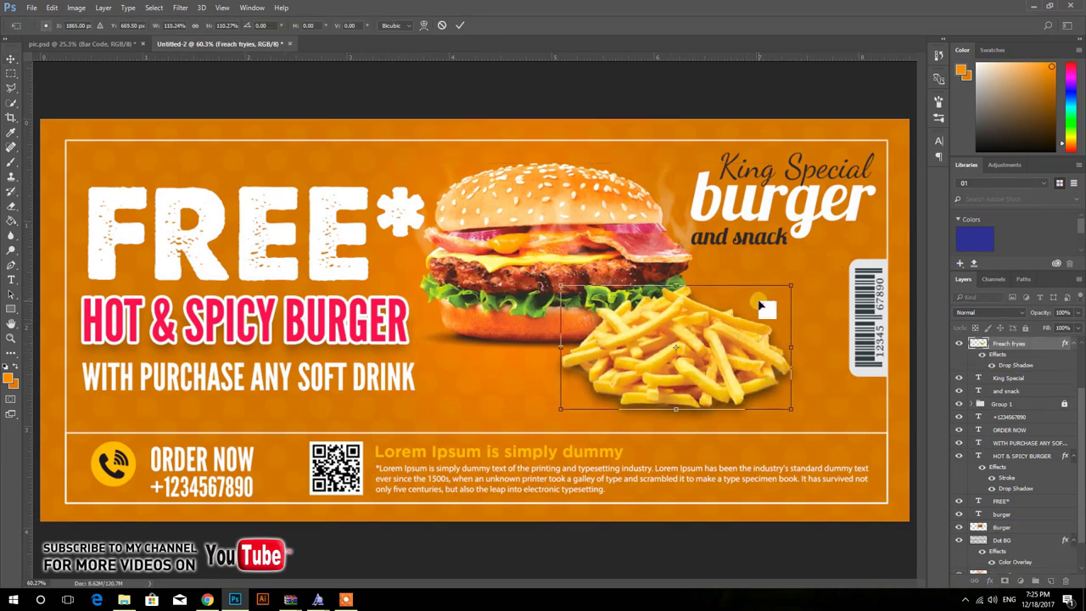
{"action": "key", "text": "Return"}
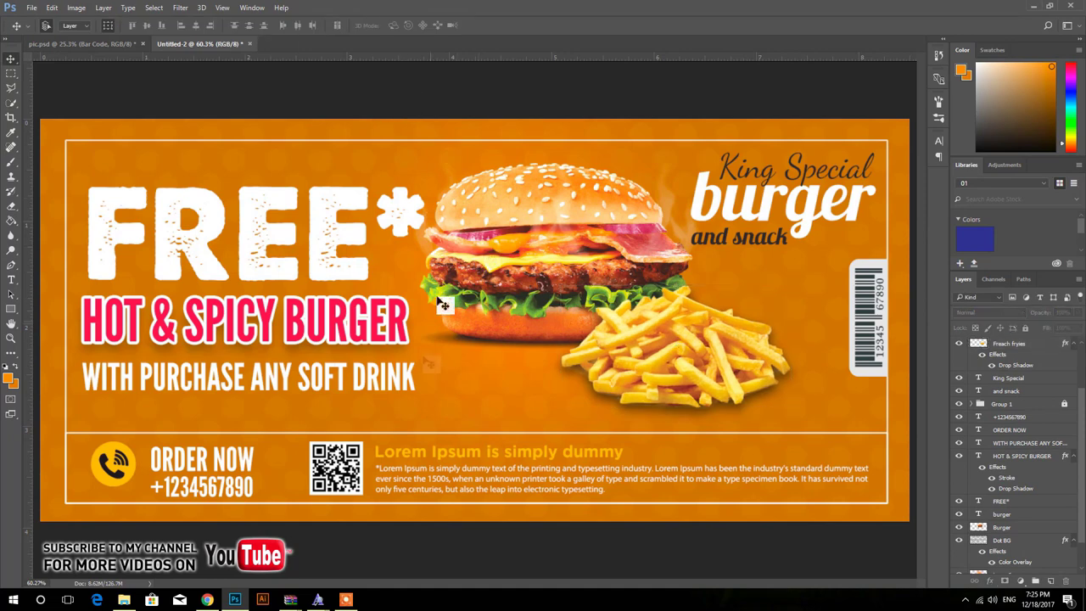
{"action": "left_click", "coordinate": [313, 374]}
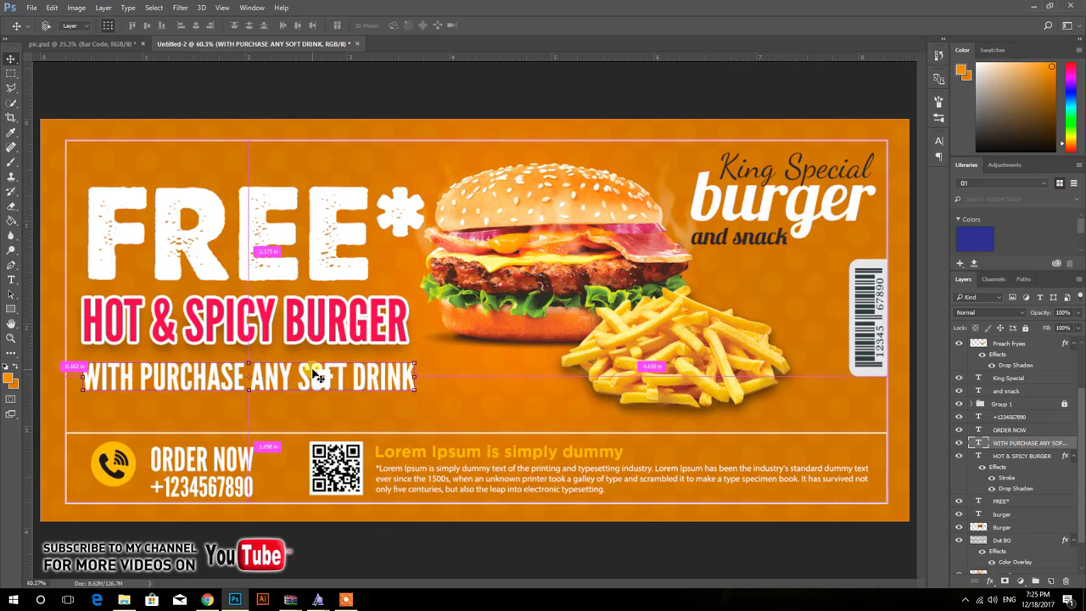
{"action": "key", "text": "ctrl+j"}
{"action": "left_click_drag", "start_coordinate": [307, 381], "coordinate": [498, 422]}
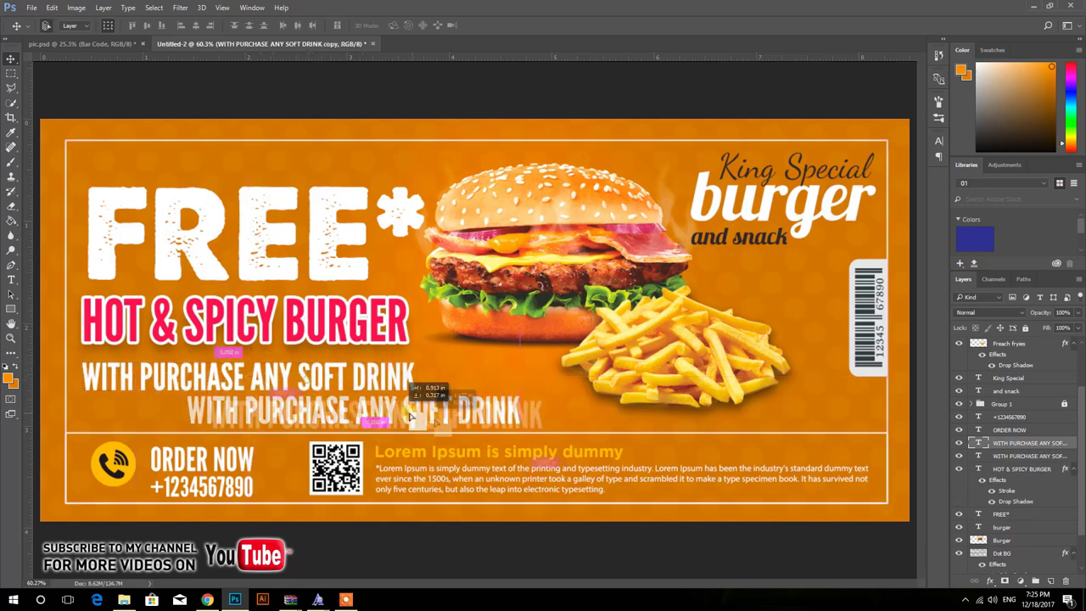
{"action": "double_click", "coordinate": [498, 421]}
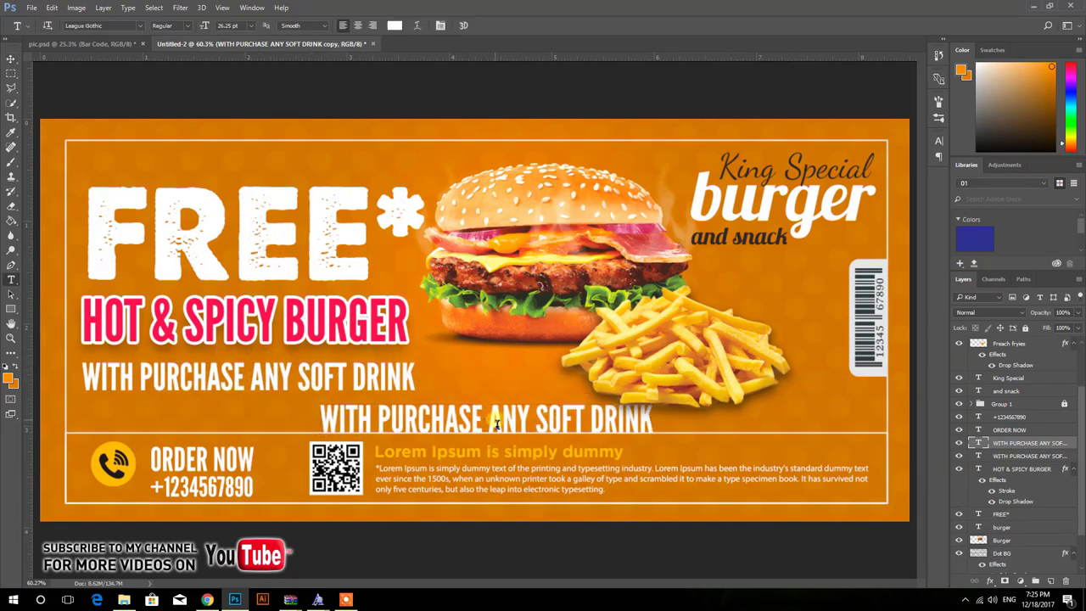
{"action": "left_click", "coordinate": [254, 27]}
{"action": "left_click", "coordinate": [240, 156]}
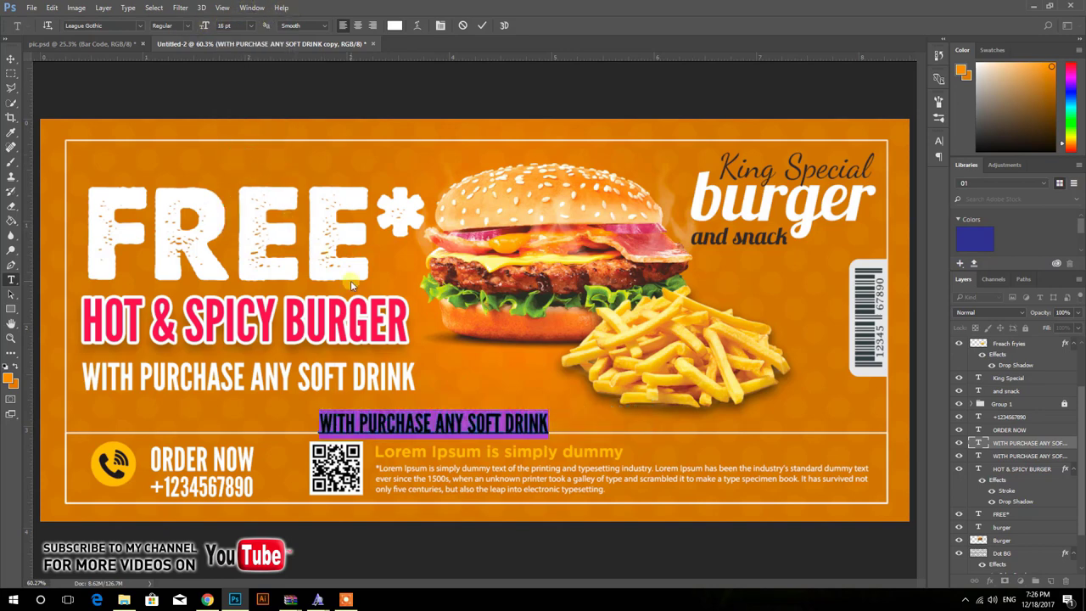
{"action": "type", "text": "www"}
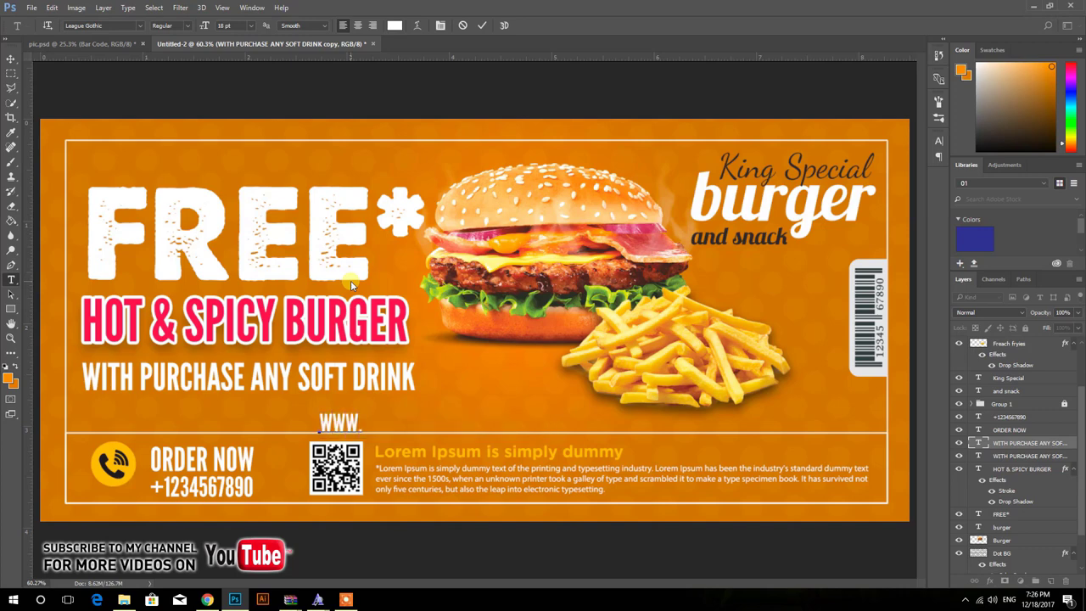
{"action": "type", "text": "YOURDOMA"}
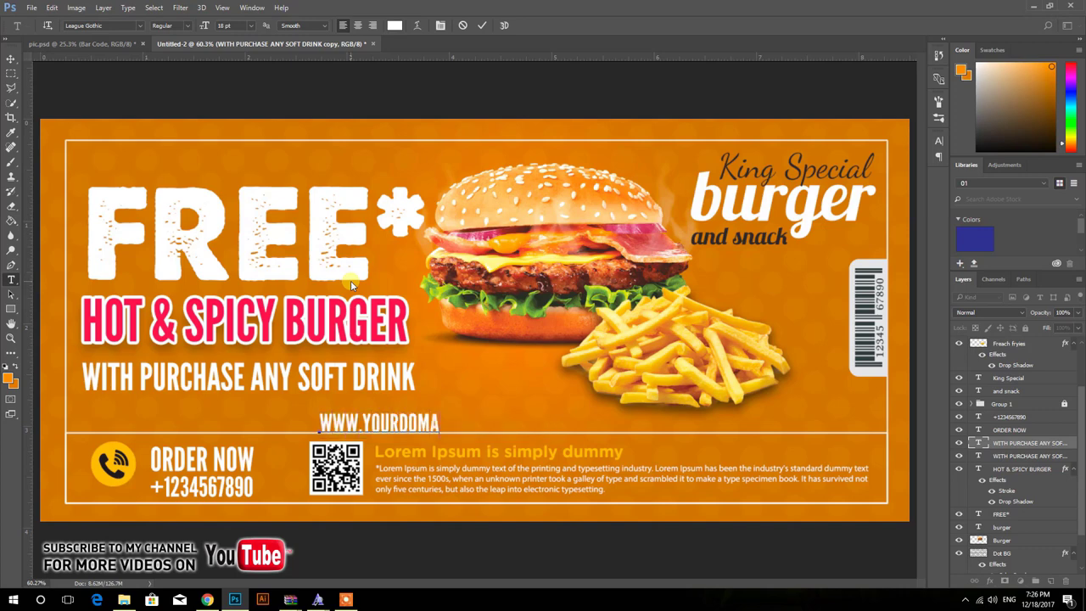
{"action": "type", "text": "IN.COM"}
Set the domain text's letter spacing to 50, keeping line spacing at Auto
{"action": "key", "text": "ctrl+a"}
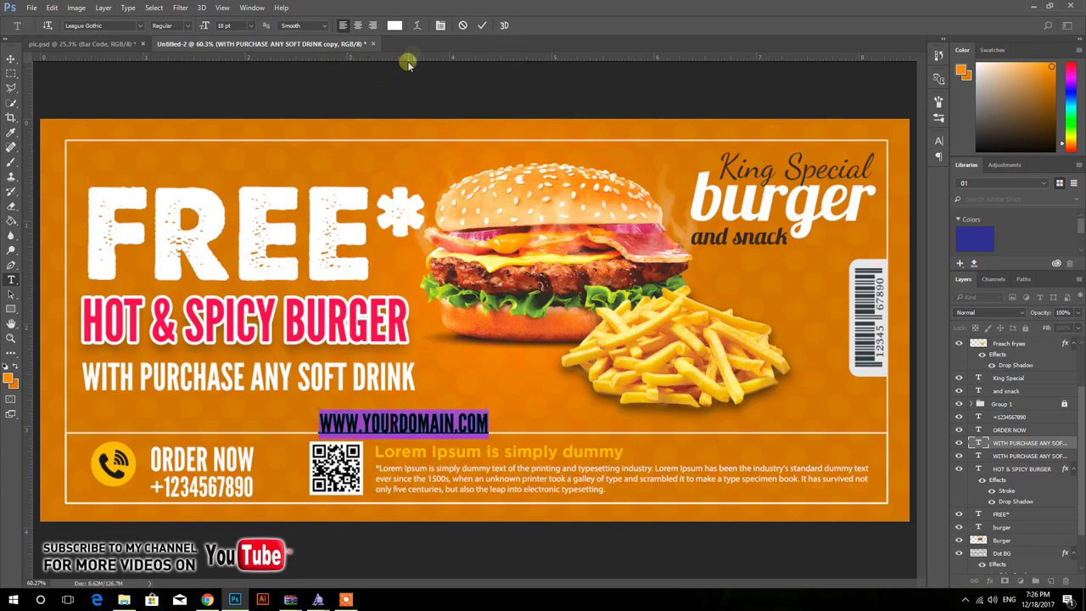
{"action": "left_click", "coordinate": [443, 25]}
{"action": "left_click", "coordinate": [916, 172]}
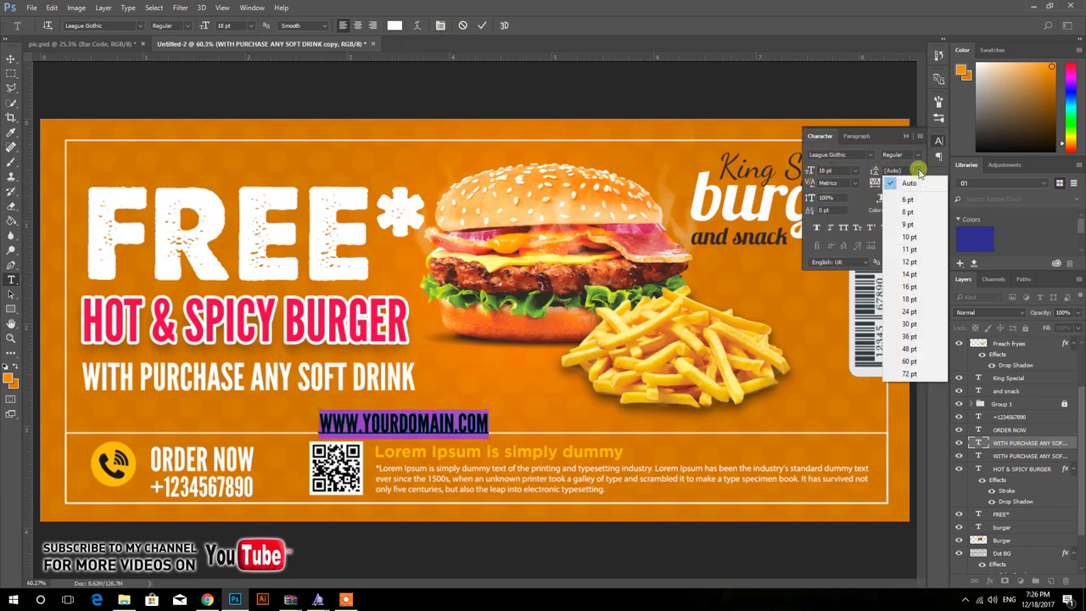
{"action": "left_click", "coordinate": [922, 172]}
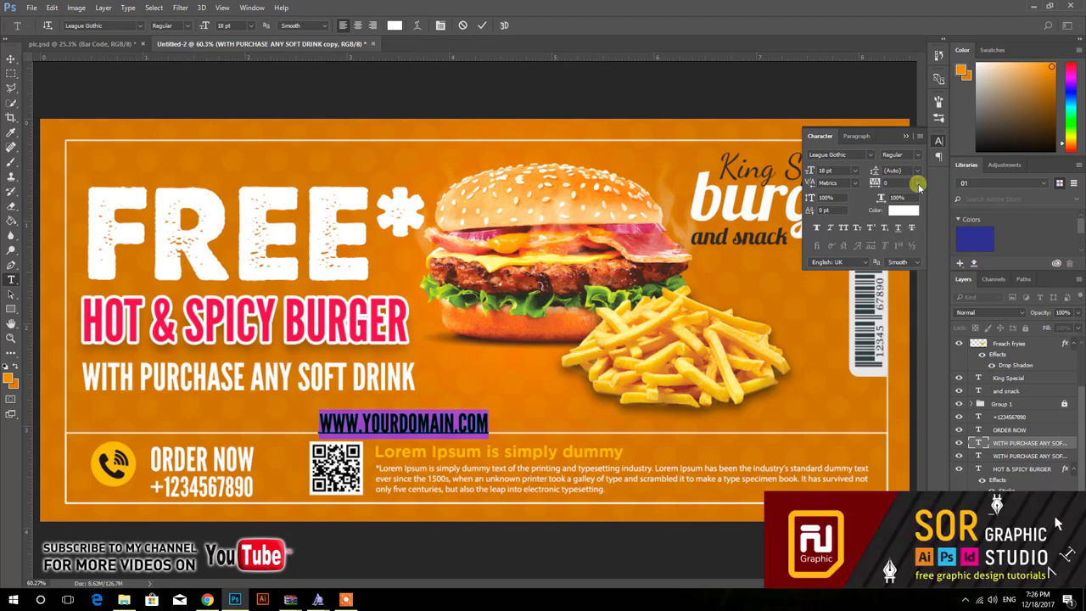
{"action": "left_click", "coordinate": [916, 183]}
{"action": "left_click", "coordinate": [906, 328]}
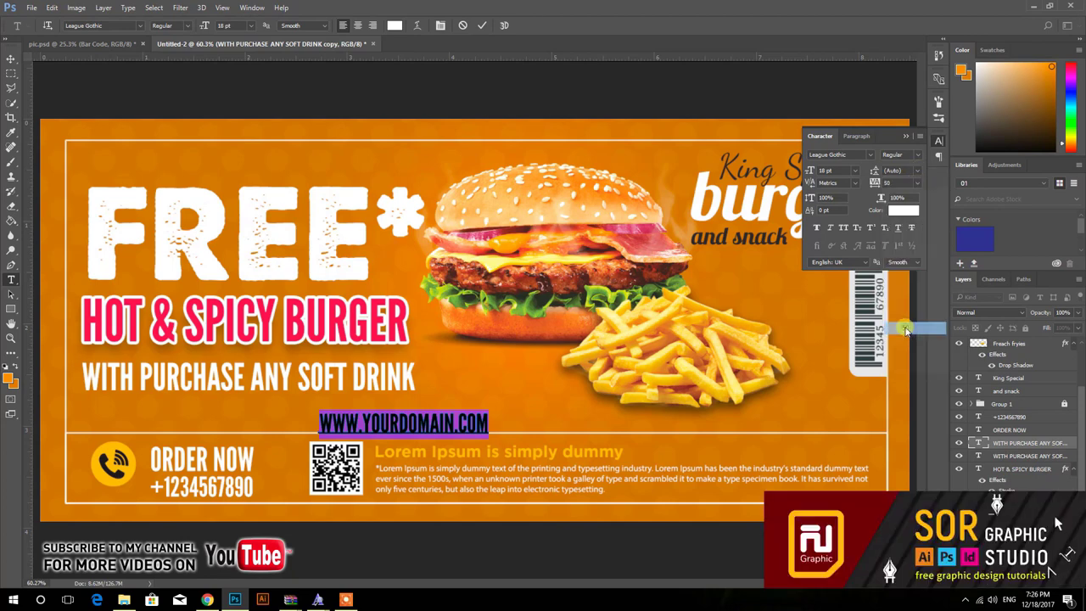
{"action": "left_click", "coordinate": [11, 58]}
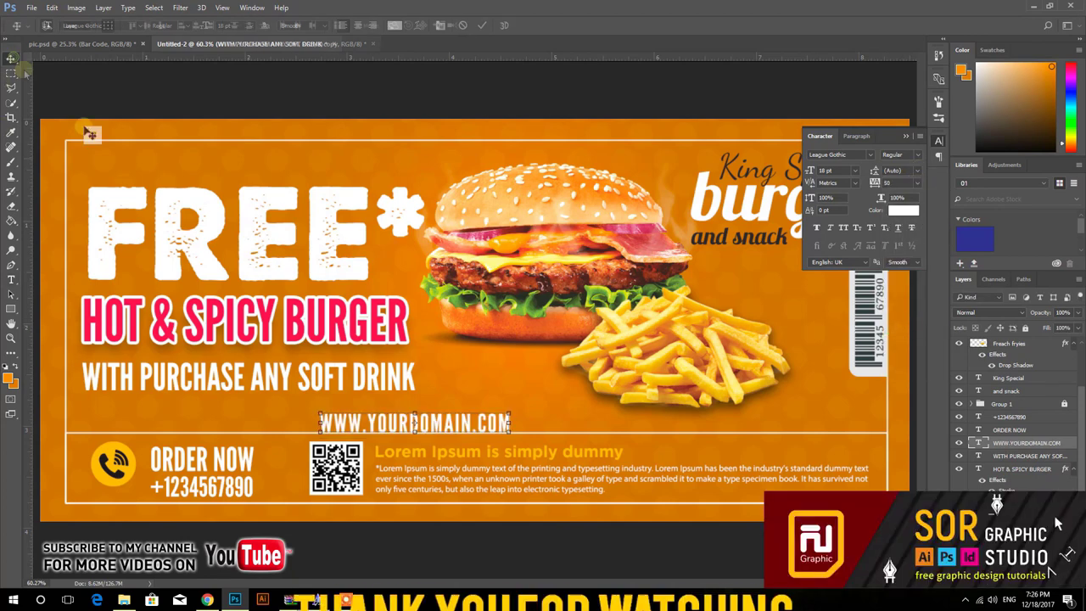
{"action": "left_click_drag", "start_coordinate": [458, 425], "coordinate": [502, 421]}
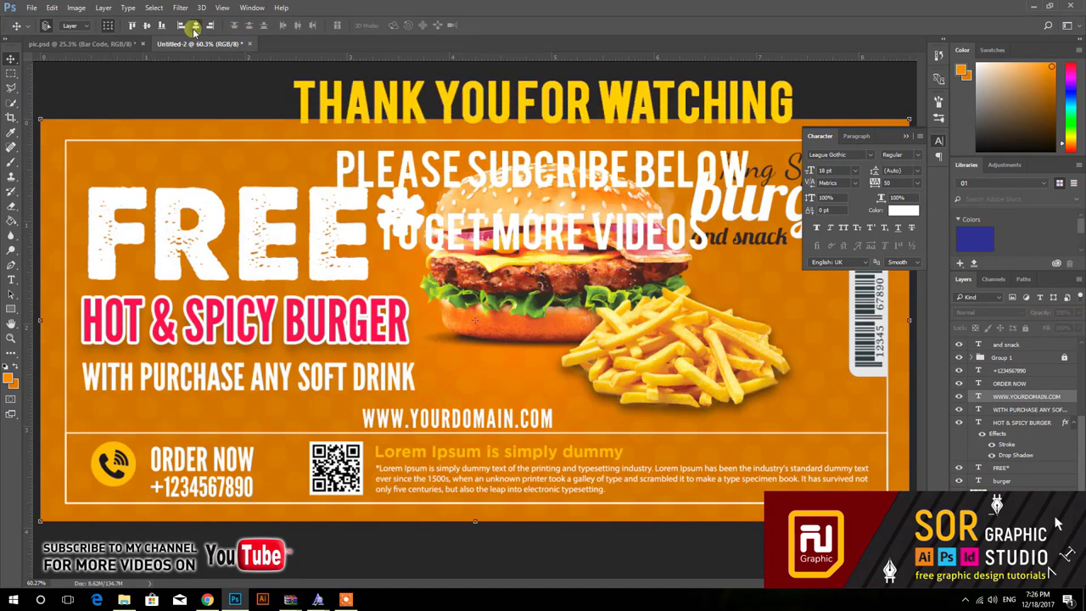
{"action": "left_click", "coordinate": [454, 424]}
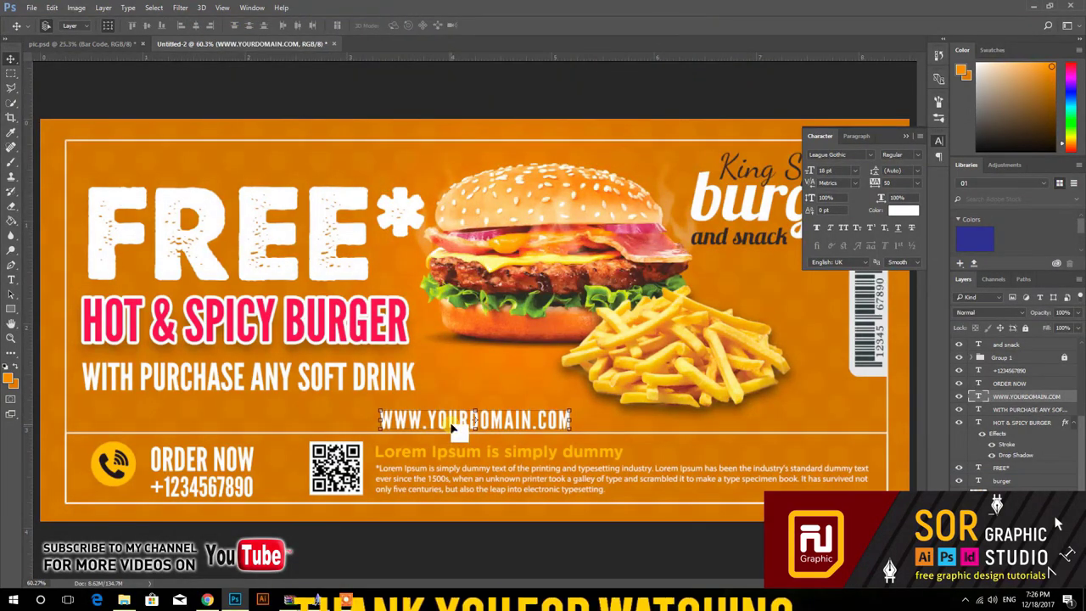
{"action": "left_click", "coordinate": [905, 136]}
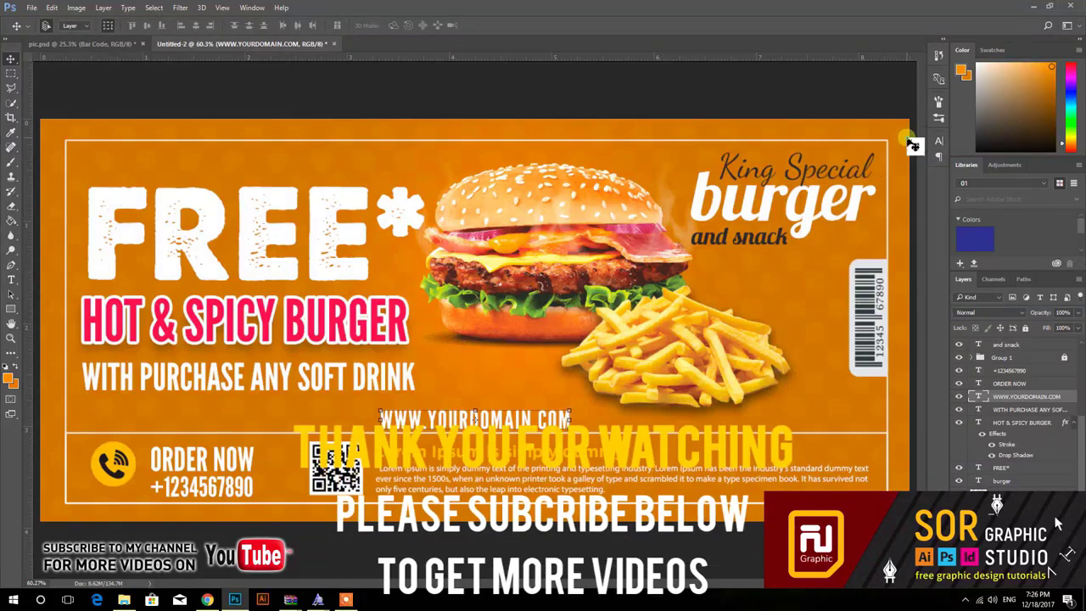